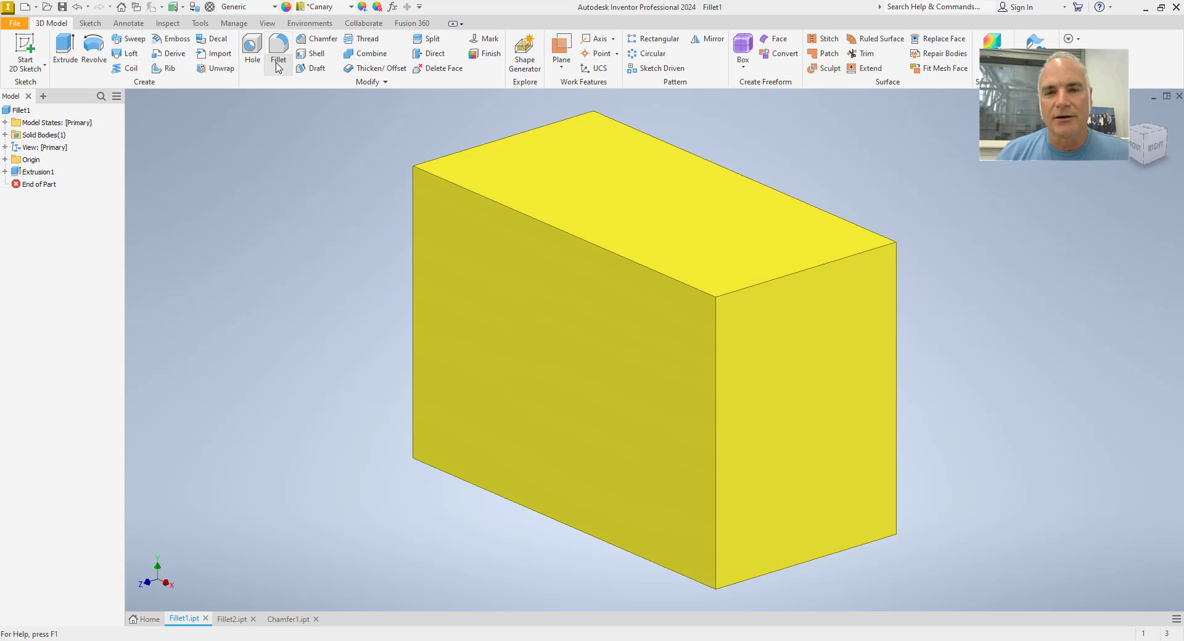
# Apply a 0.5 in constant-radius fillet to the block's four long edges and undo it.
pyautogui.click(278, 66)
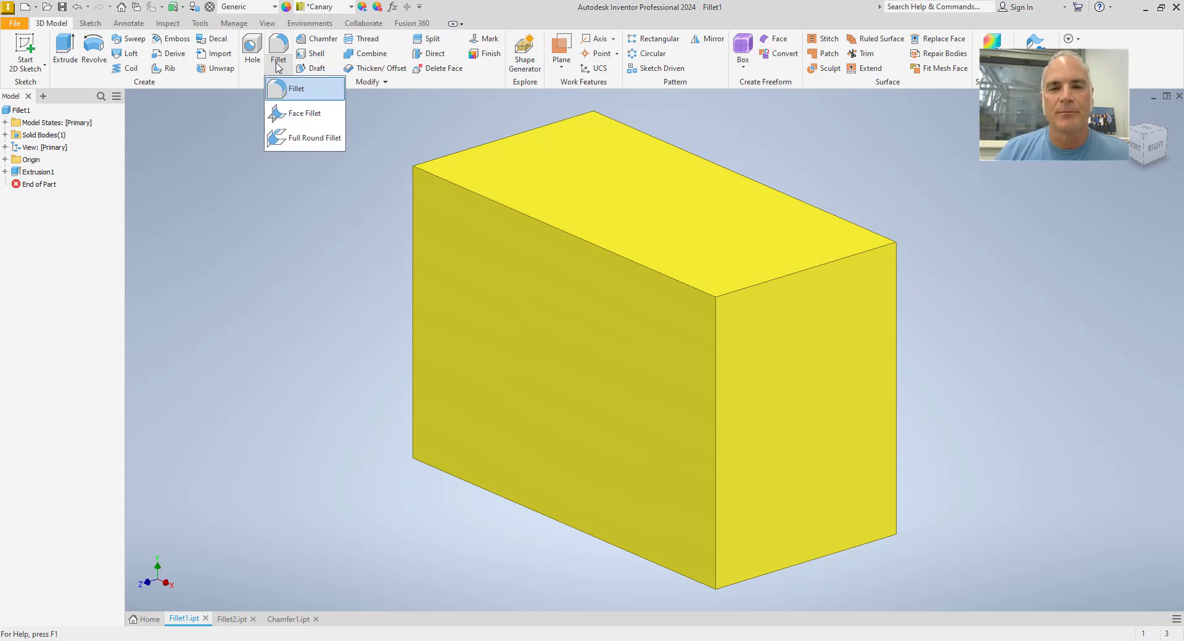
pyautogui.click(292, 92)
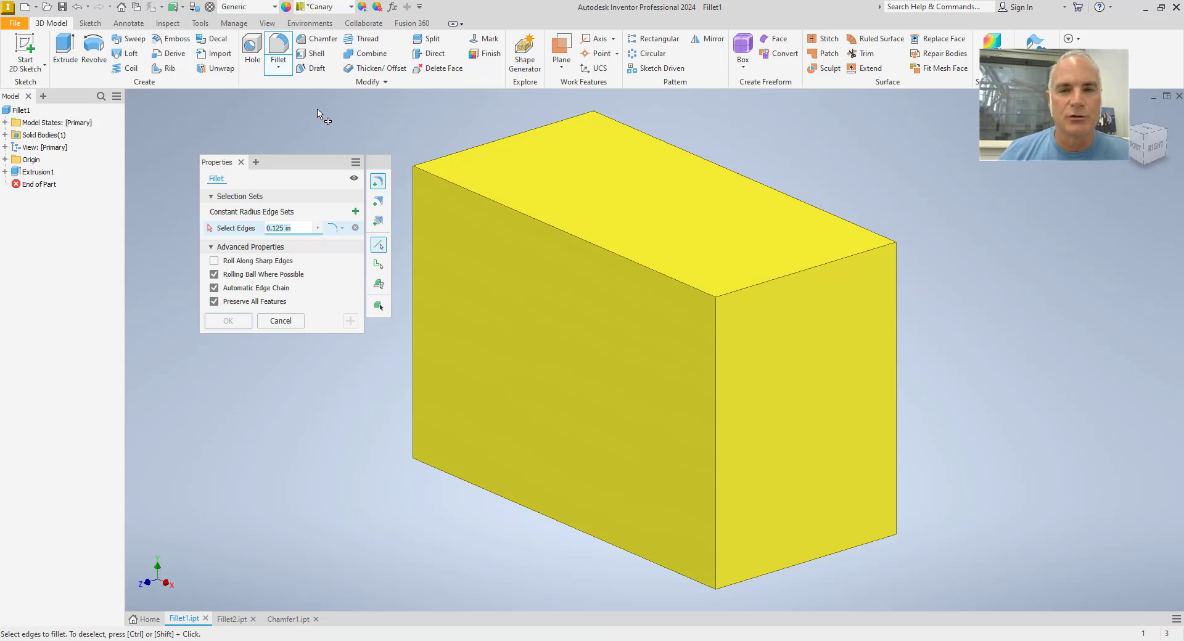
pyautogui.click(287, 230)
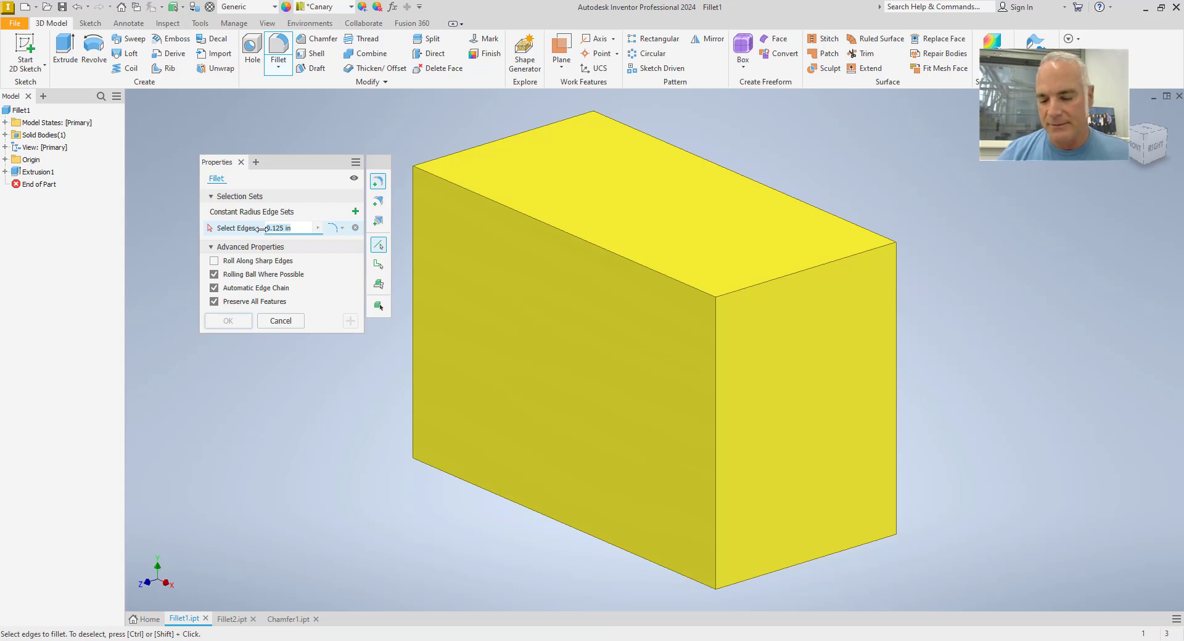
pyautogui.write('.5')
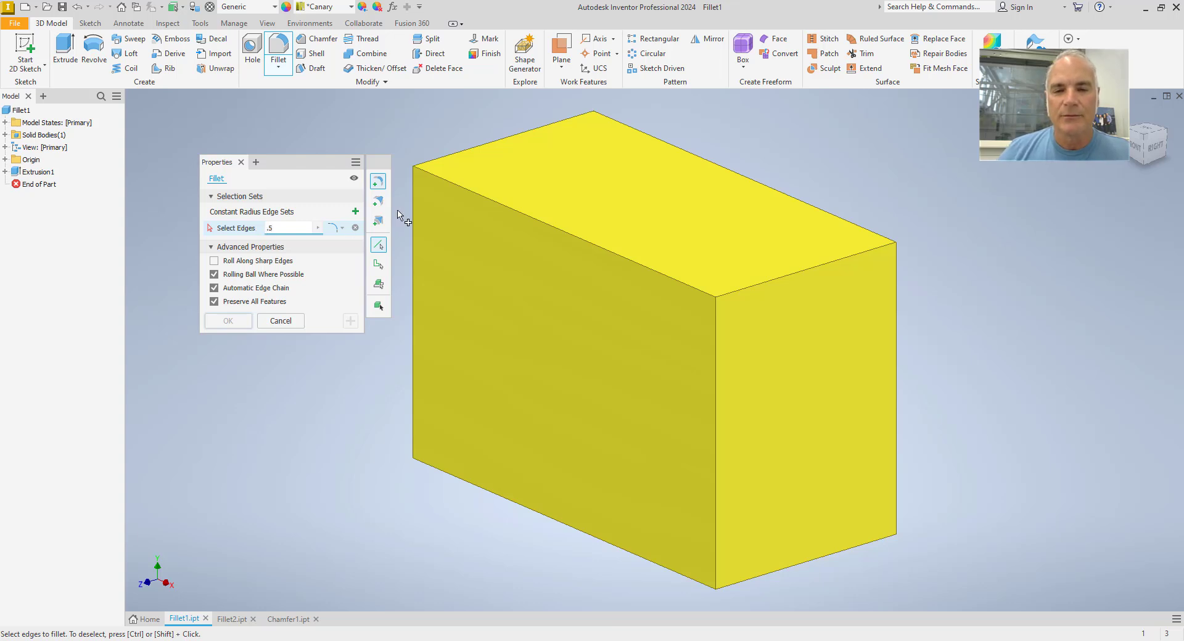
pyautogui.click(447, 185)
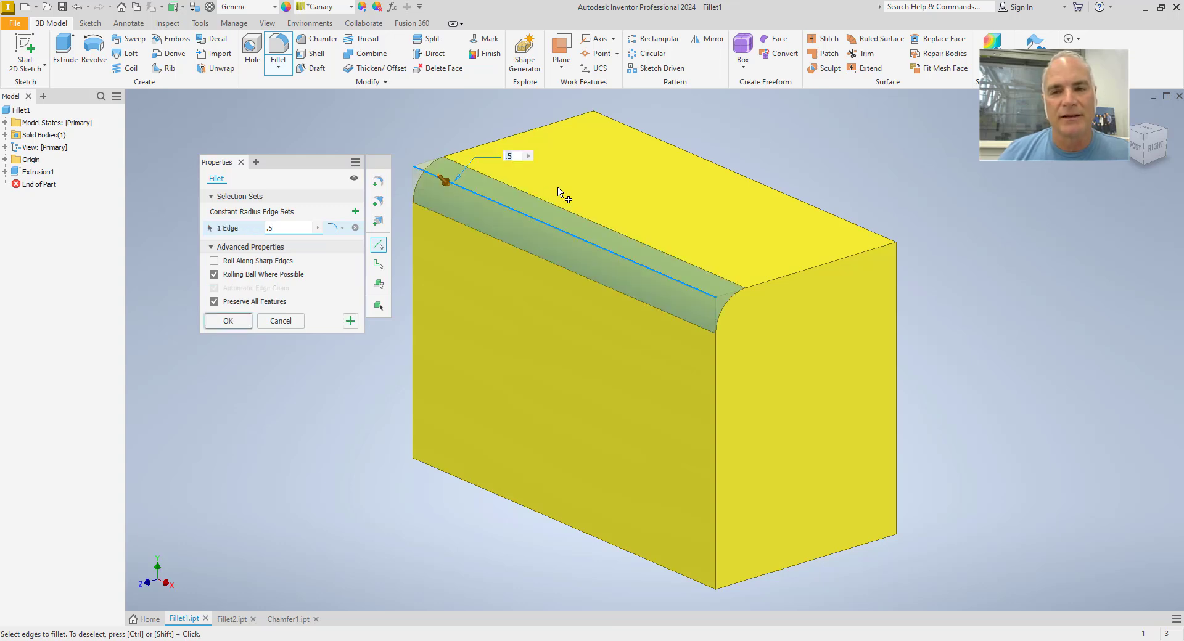
pyautogui.click(650, 139)
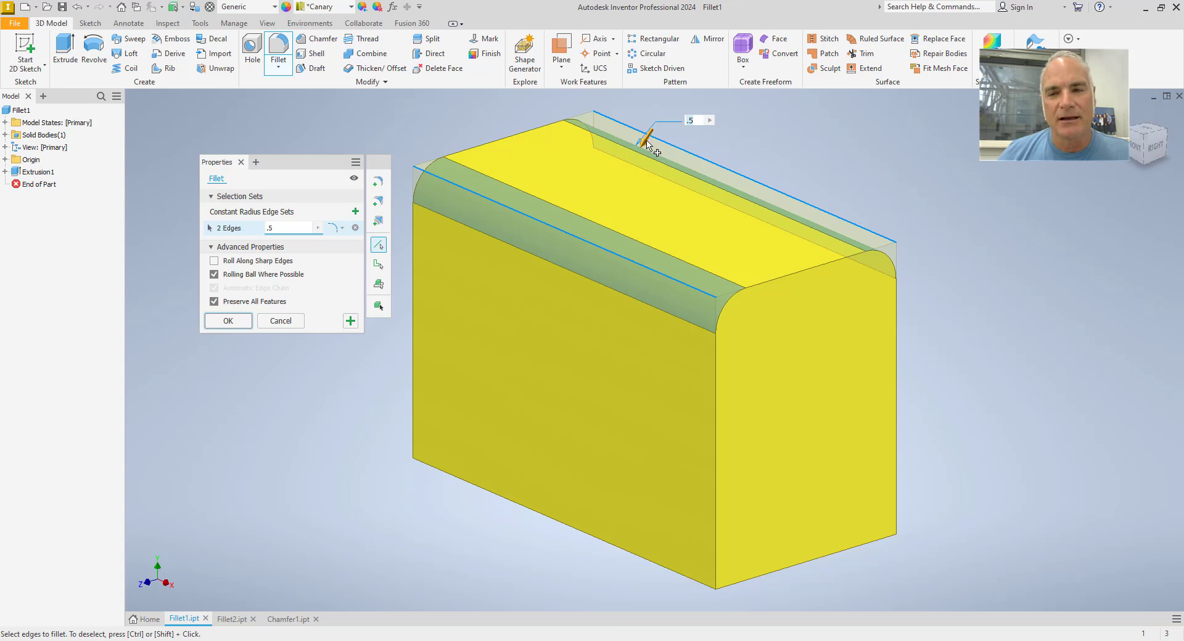
pyautogui.click(462, 481)
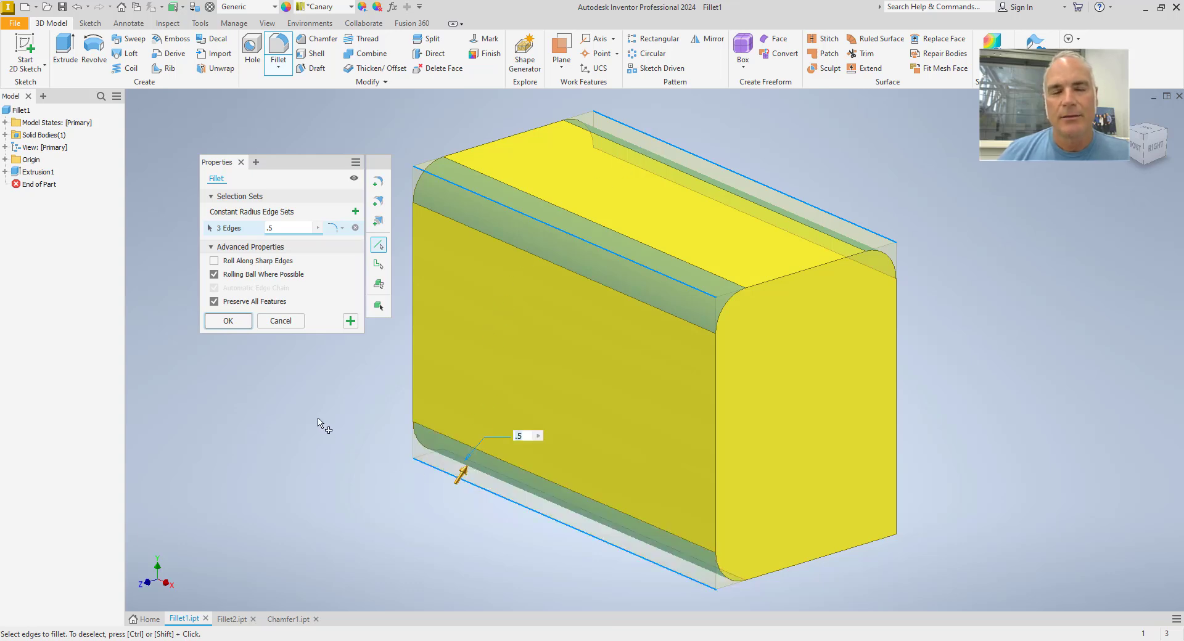
pyautogui.click(833, 510)
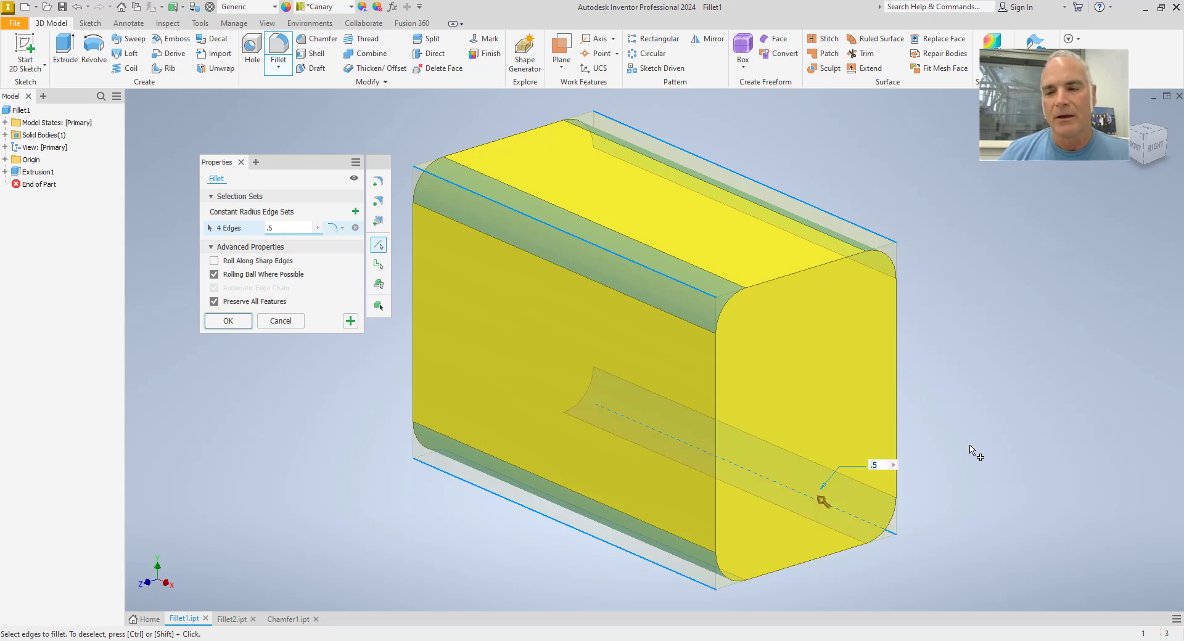
pyautogui.click(228, 323)
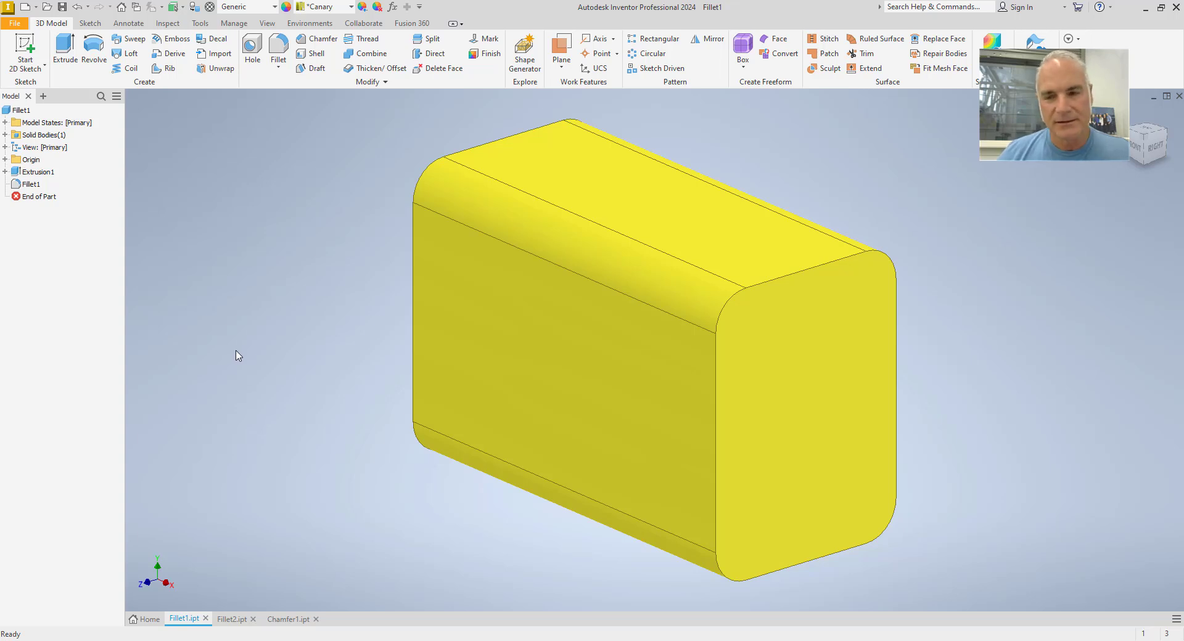
pyautogui.hotkey('ctrl', 'z')
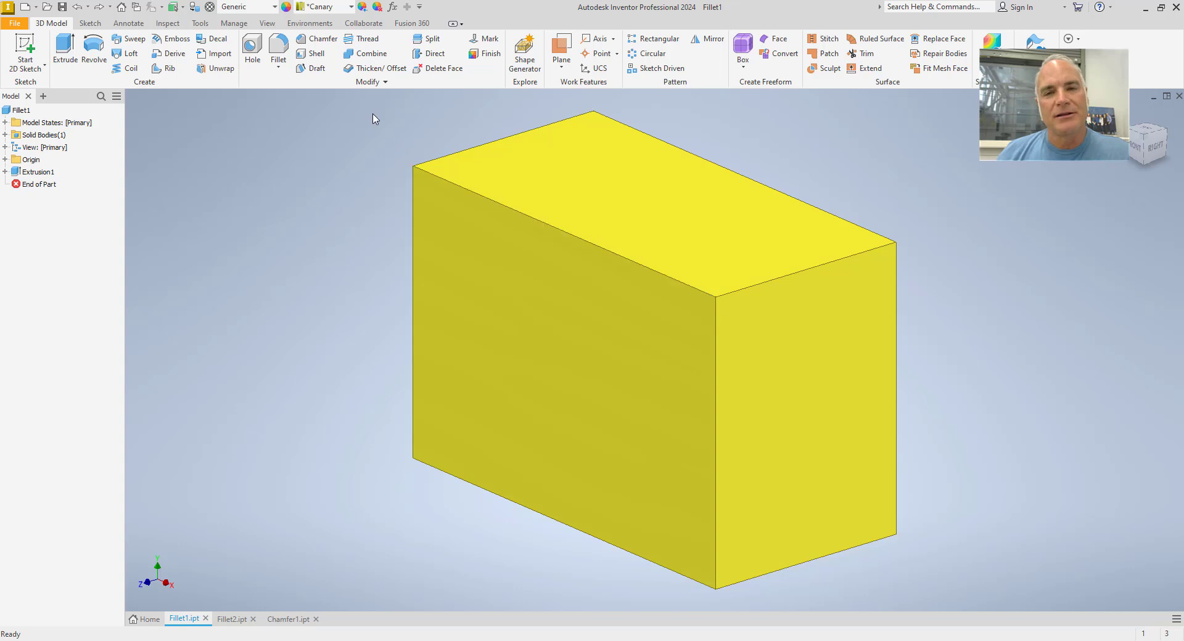
pyautogui.click(279, 48)
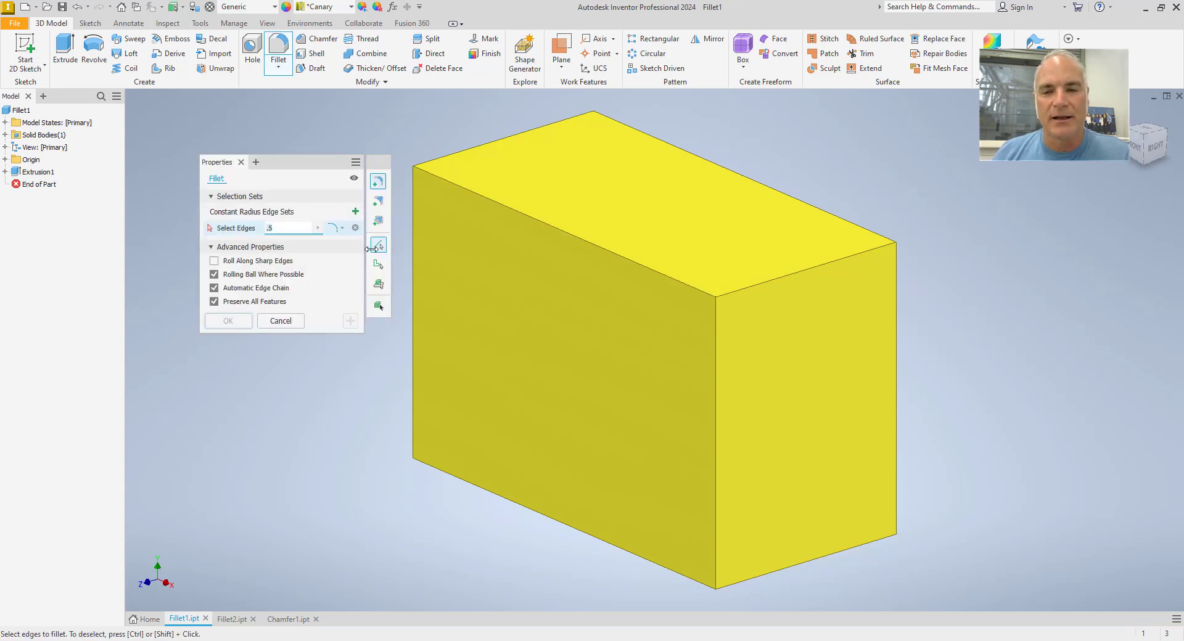
pyautogui.click(524, 214)
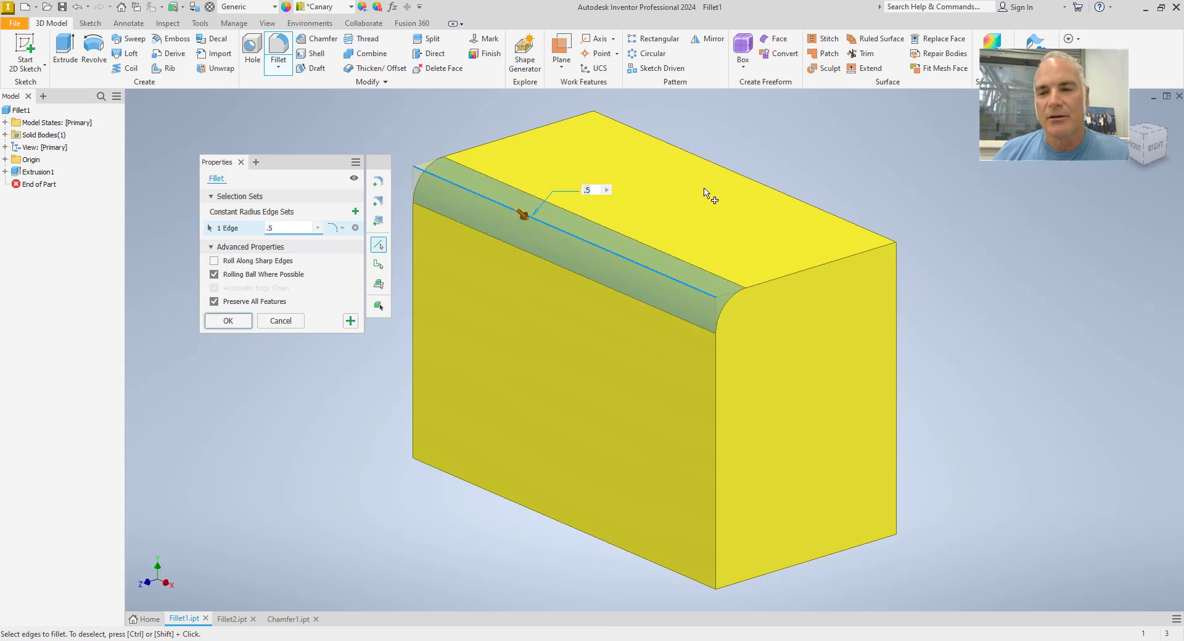
pyautogui.click(728, 170)
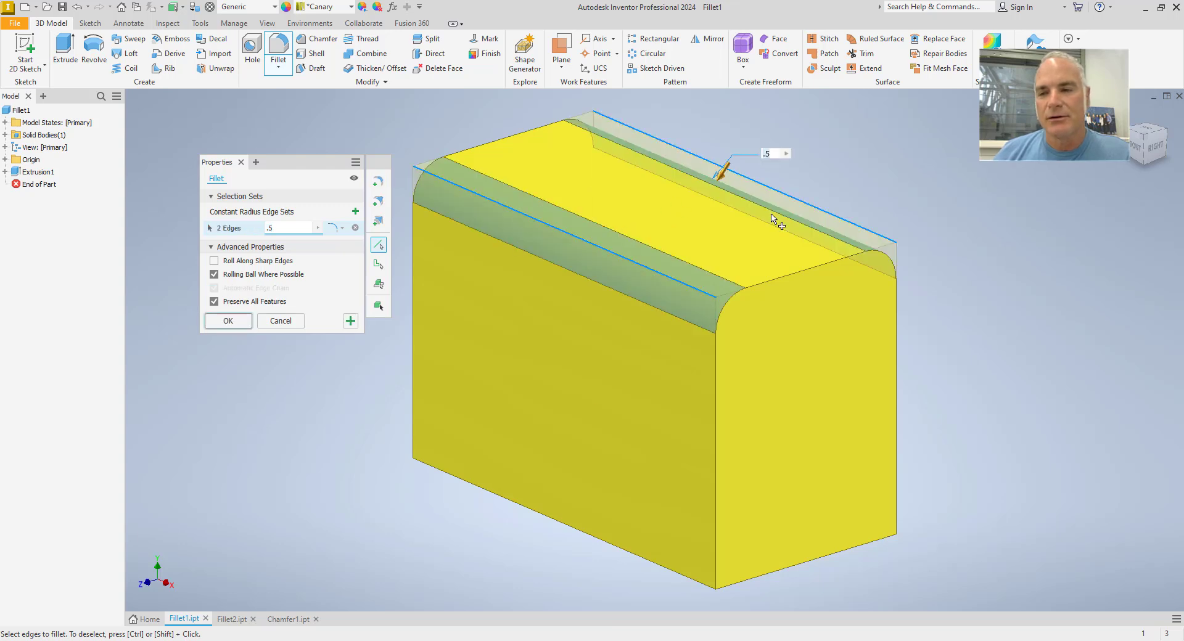
pyautogui.click(795, 277)
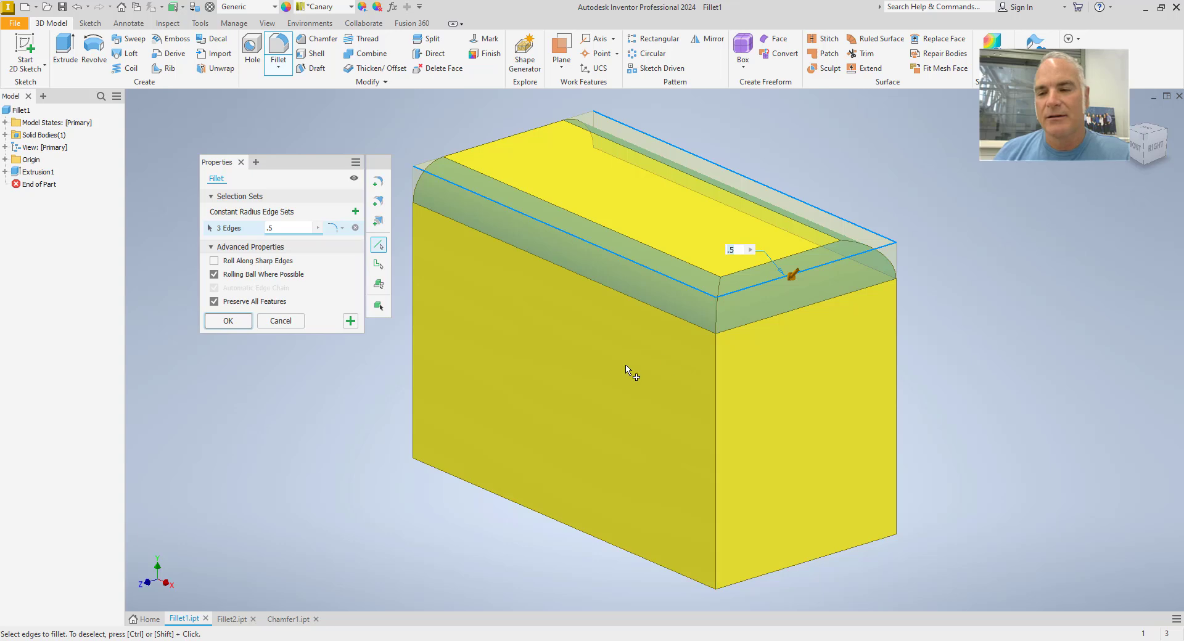
pyautogui.click(715, 437)
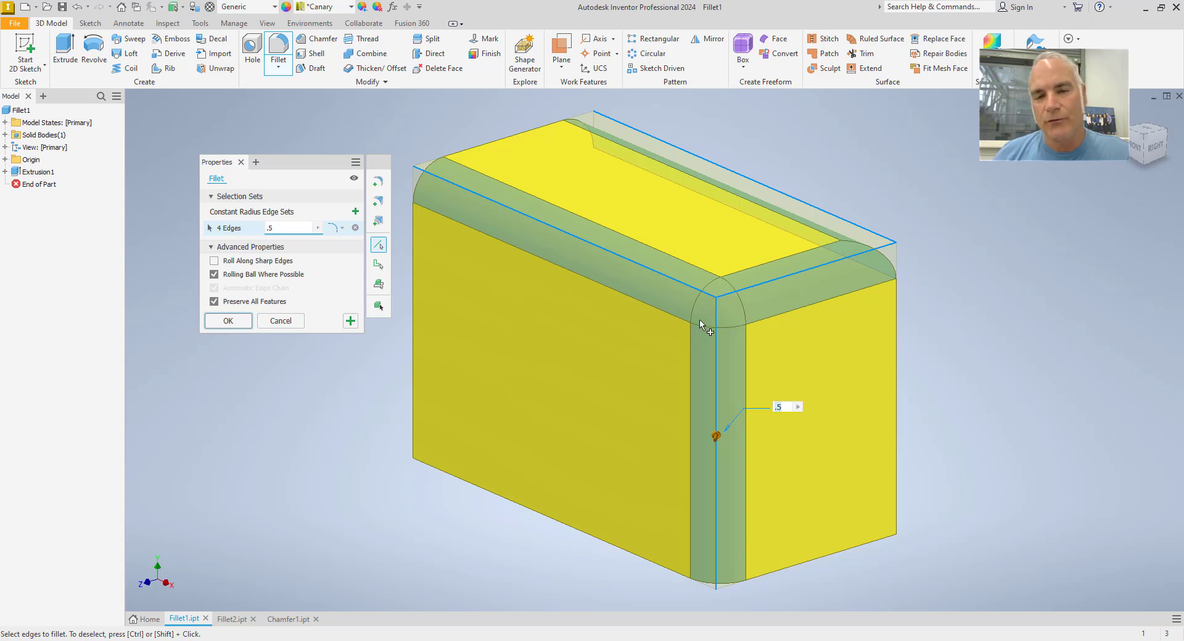
pyautogui.click(281, 320)
# Preview a 0.5 in fillet on the three edges meeting at the block's nearest top corner, and cancel it.
pyautogui.click(278, 52)
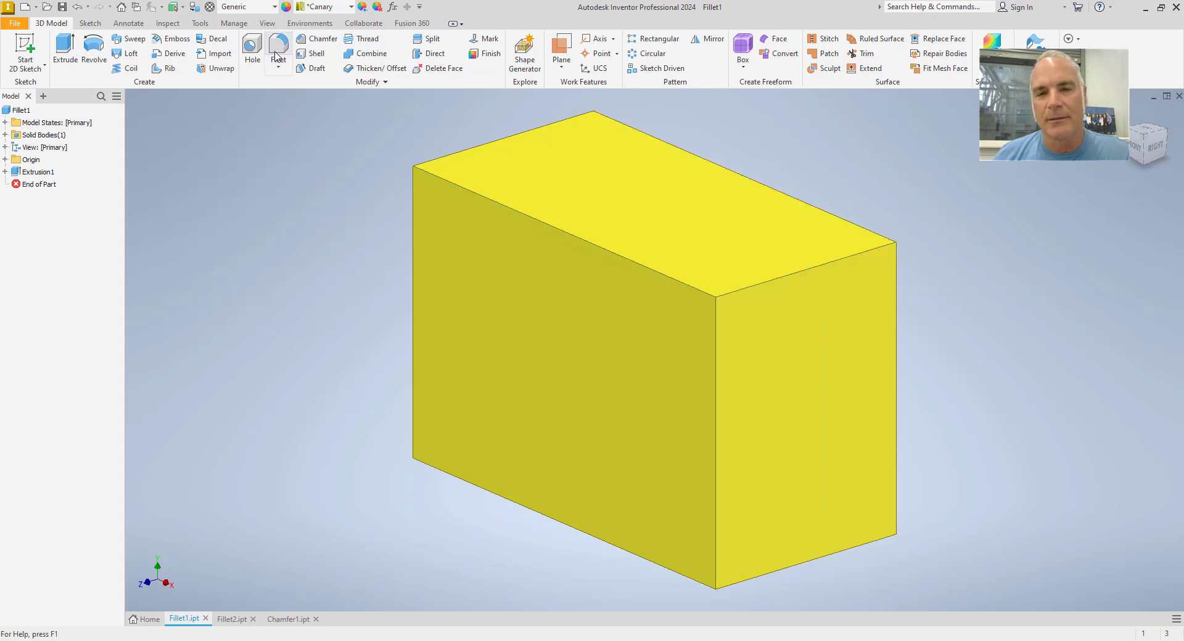
pyautogui.click(552, 230)
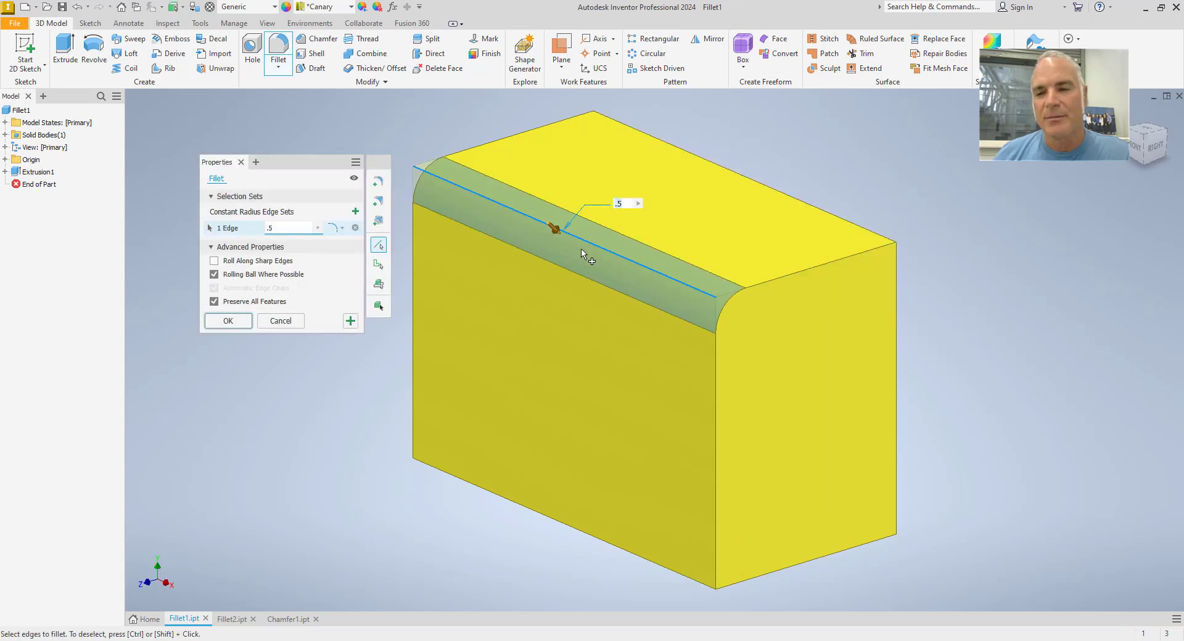
pyautogui.click(794, 285)
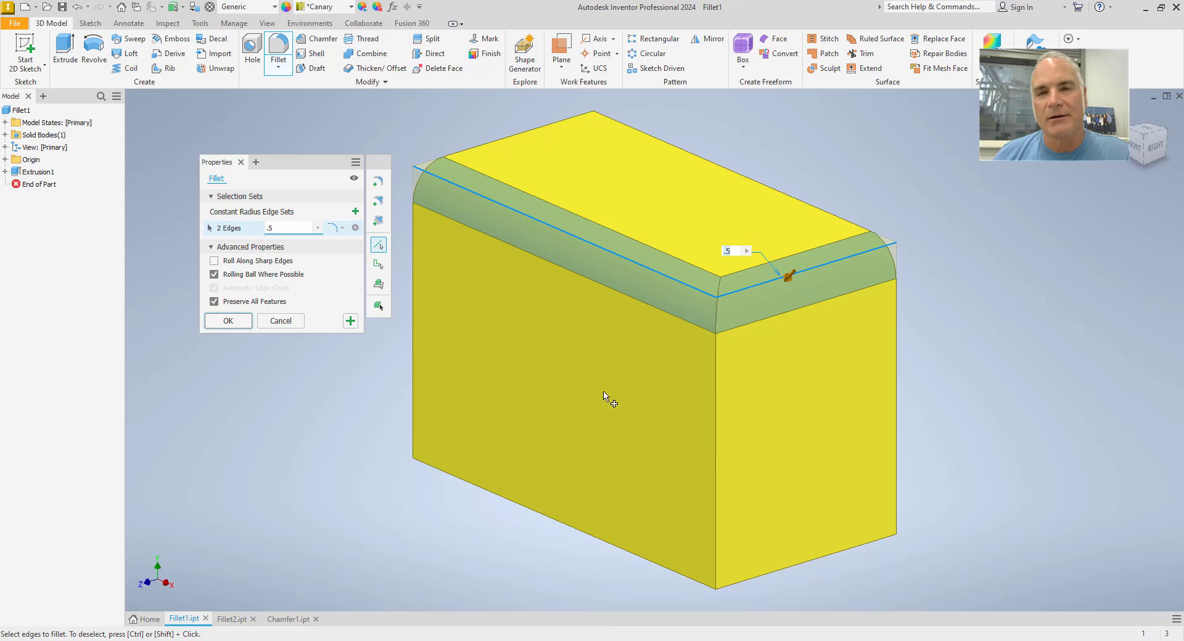
pyautogui.click(716, 416)
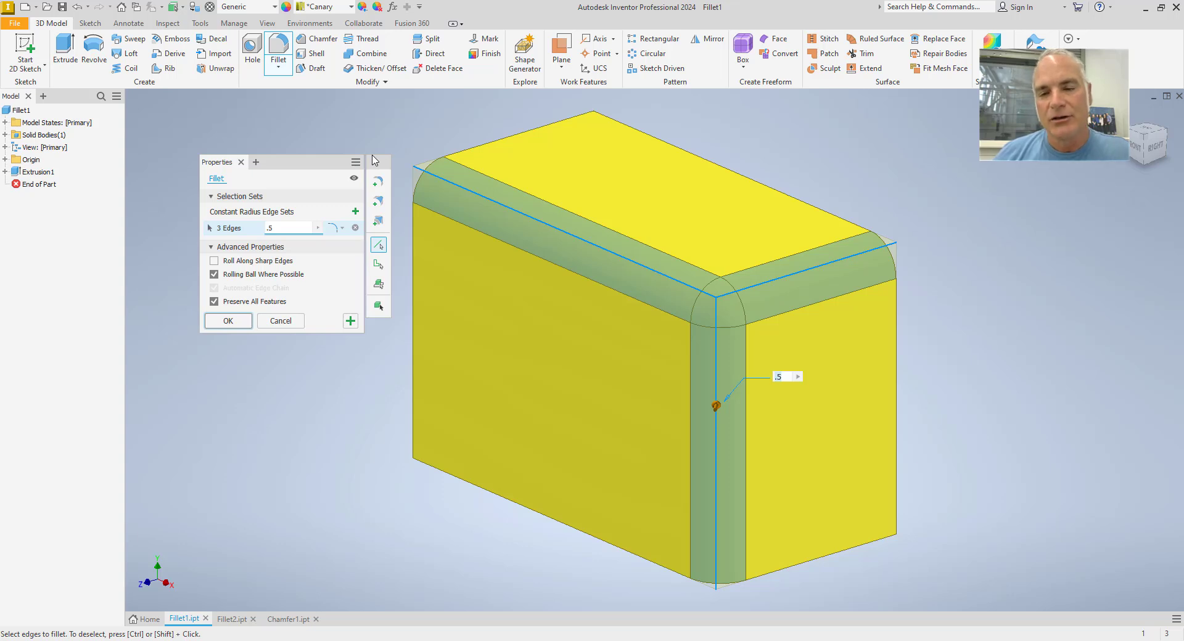
pyautogui.click(284, 320)
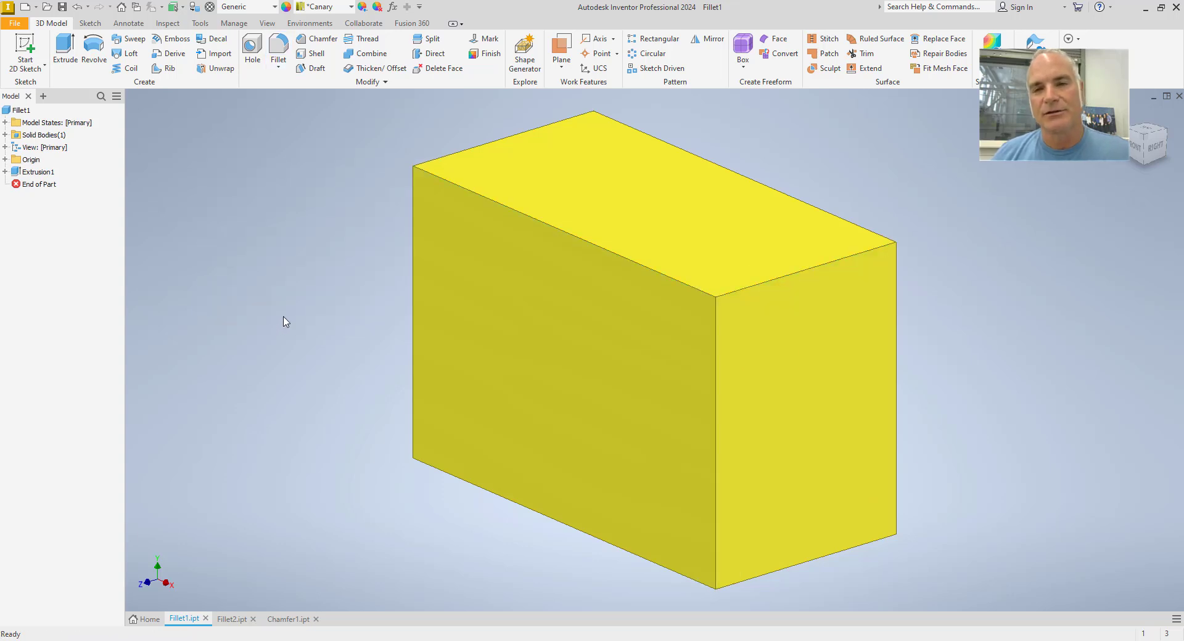
# Preview a fillet of 0.5 in on the right face's top and near vertical edges, with a second 1 in edge set on the front top edge.
pyautogui.click(277, 61)
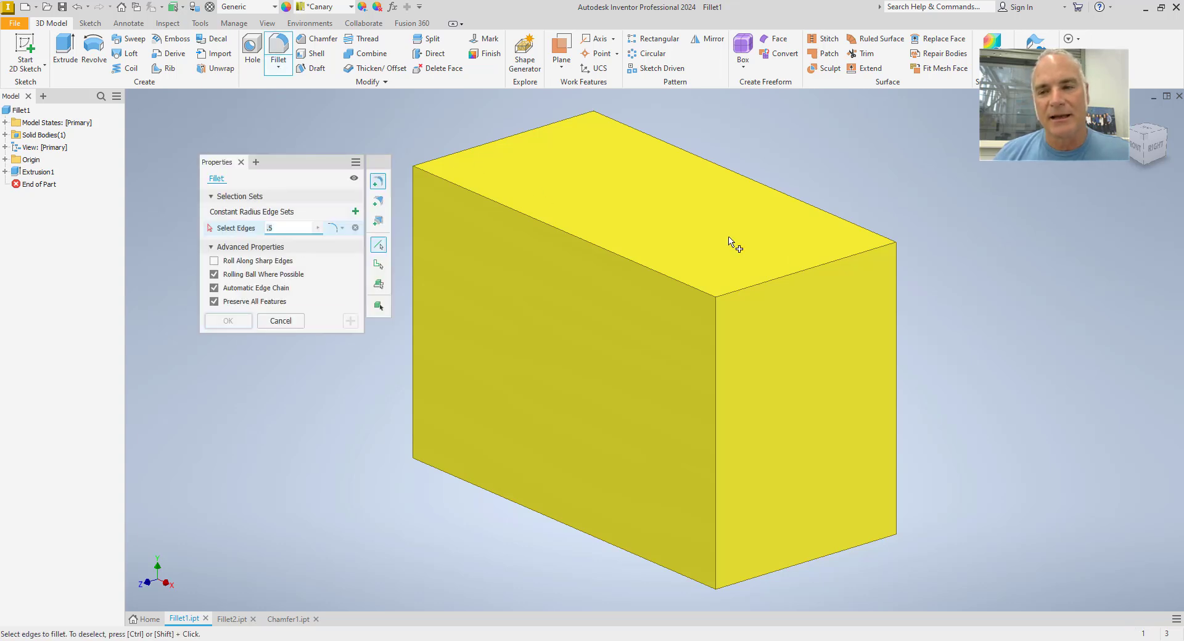
pyautogui.click(819, 272)
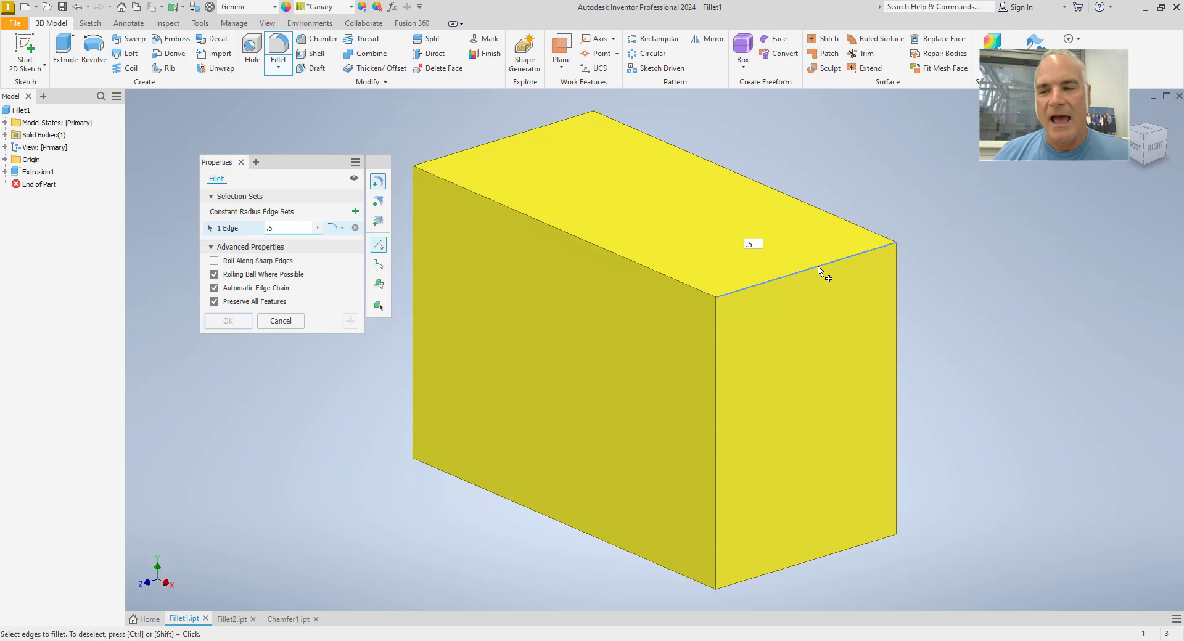
pyautogui.click(720, 422)
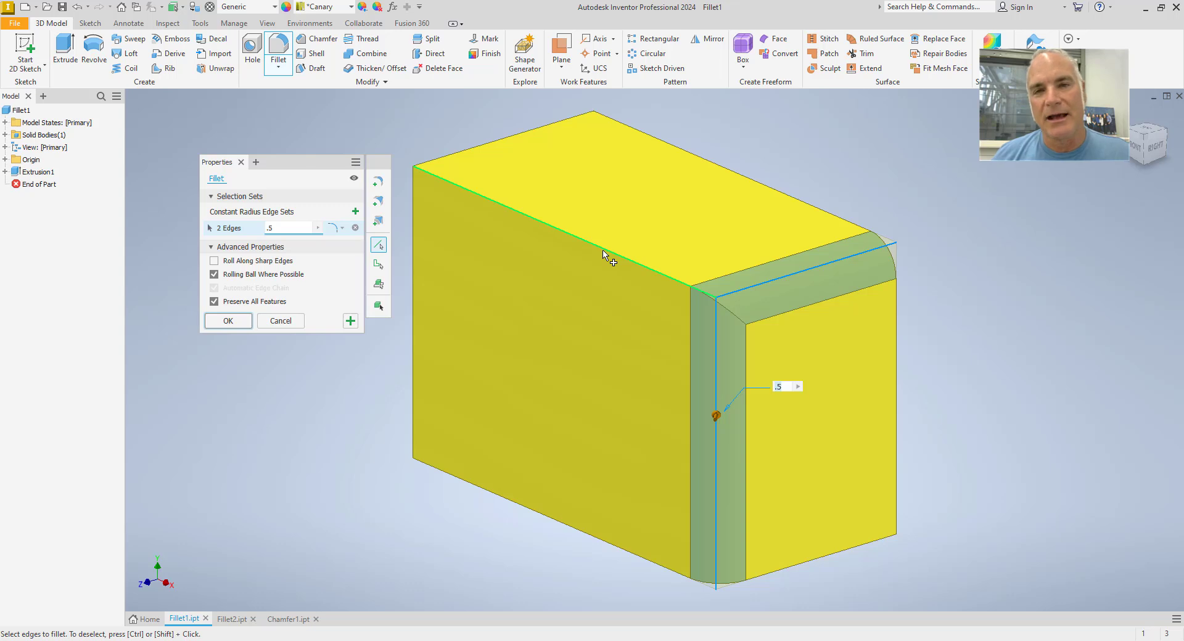
pyautogui.click(355, 212)
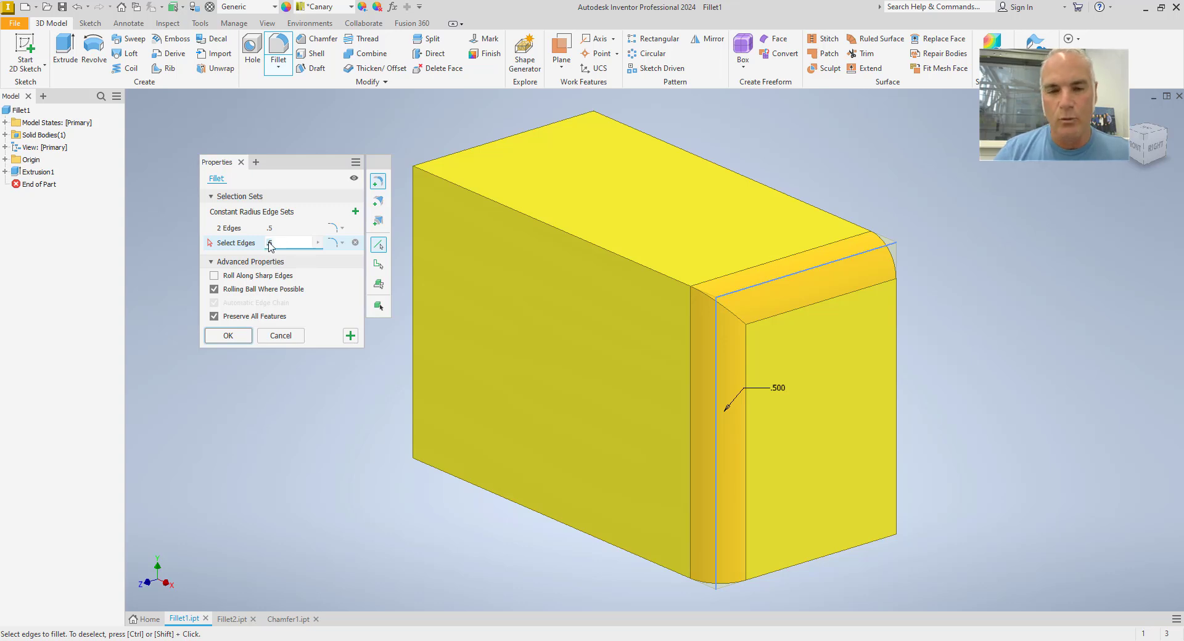
pyautogui.click(495, 207)
pyautogui.write('1')
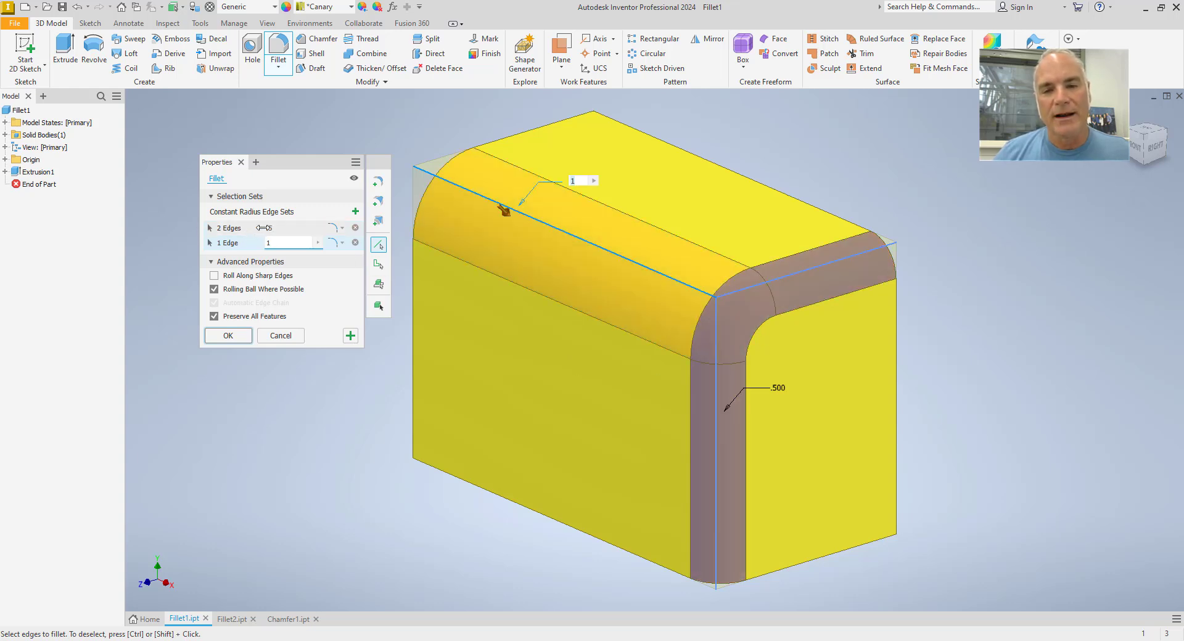
# Add the front bottom edge and the right face's bottom and far vertical edges to the 0.5 in fillet set.
pyautogui.click(233, 229)
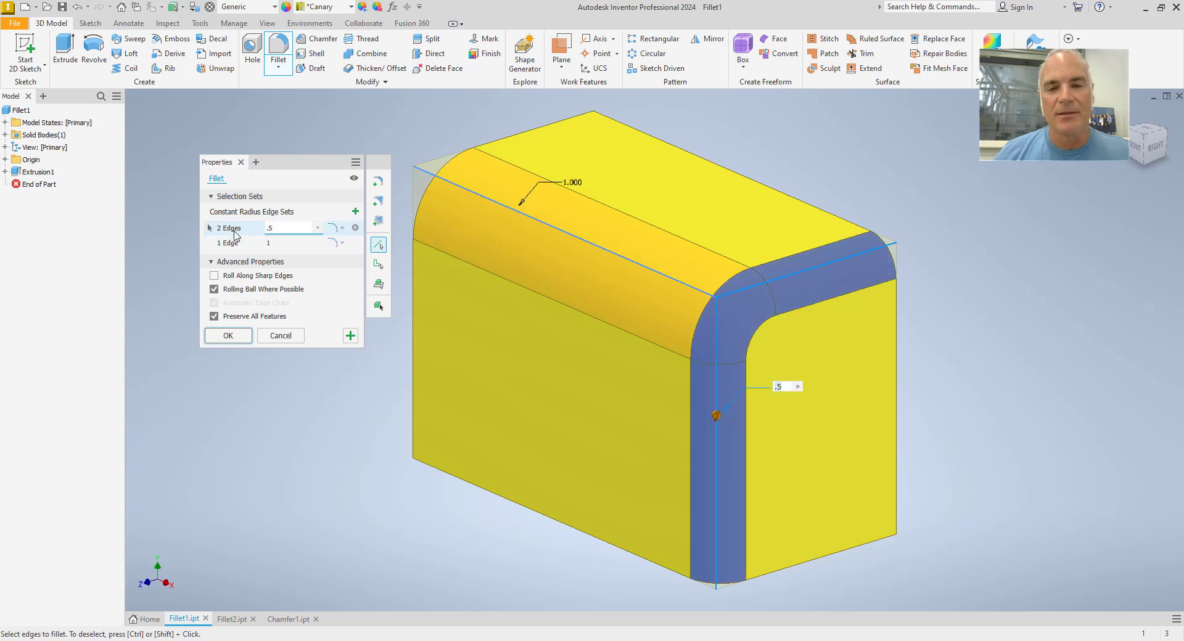
pyautogui.click(235, 232)
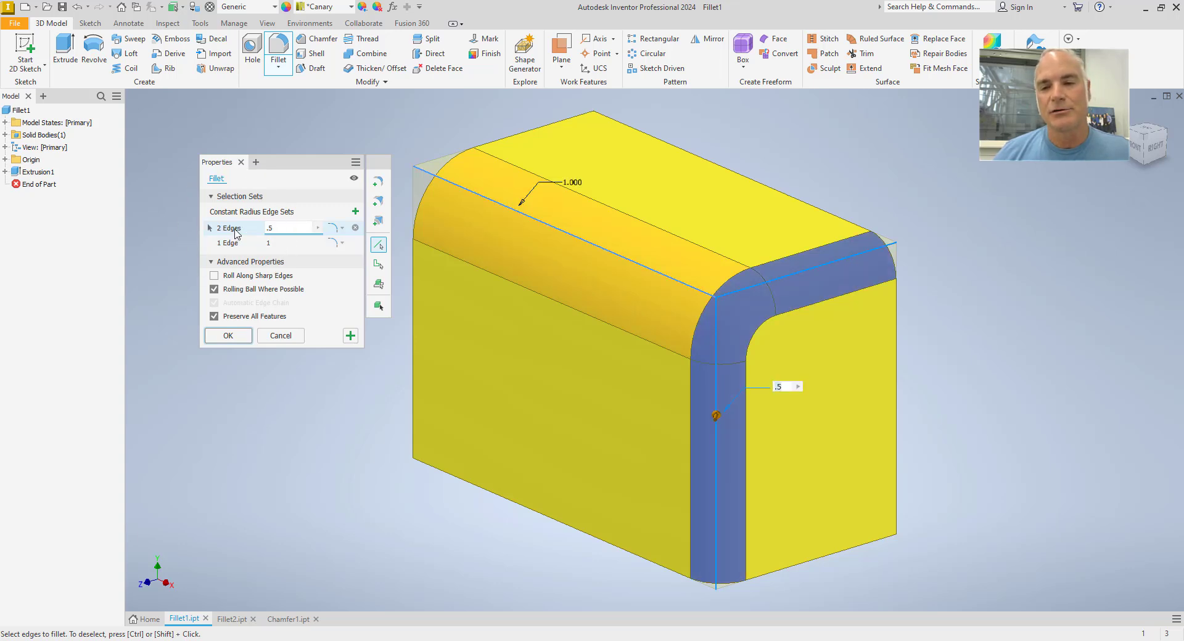
pyautogui.click(551, 520)
pyautogui.click(840, 557)
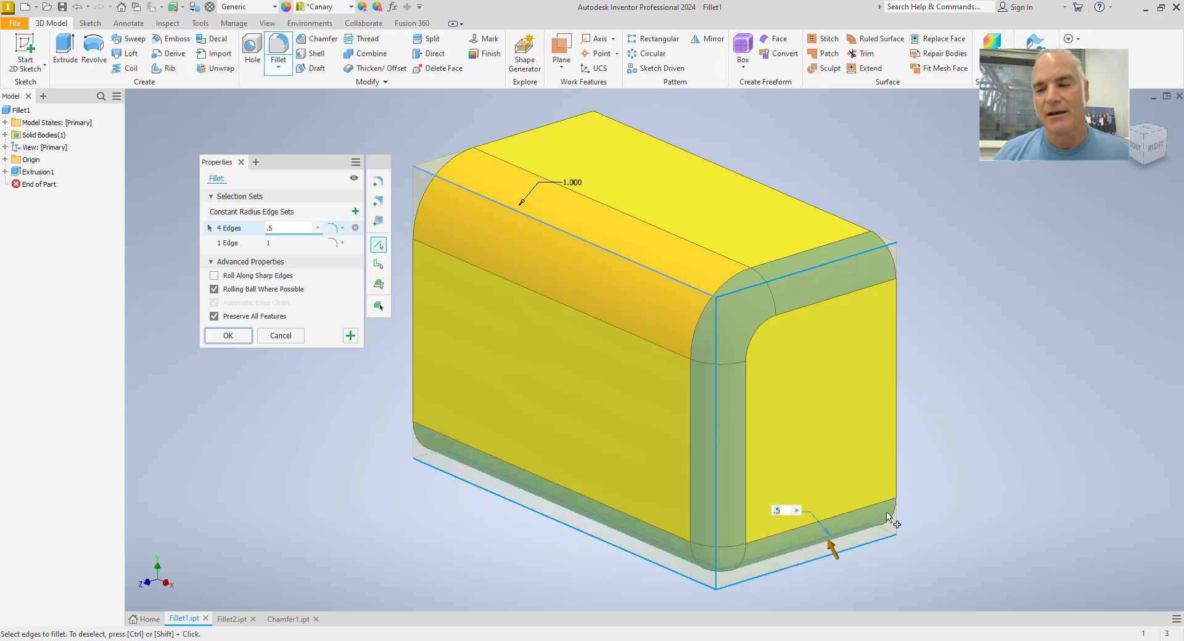
pyautogui.click(899, 470)
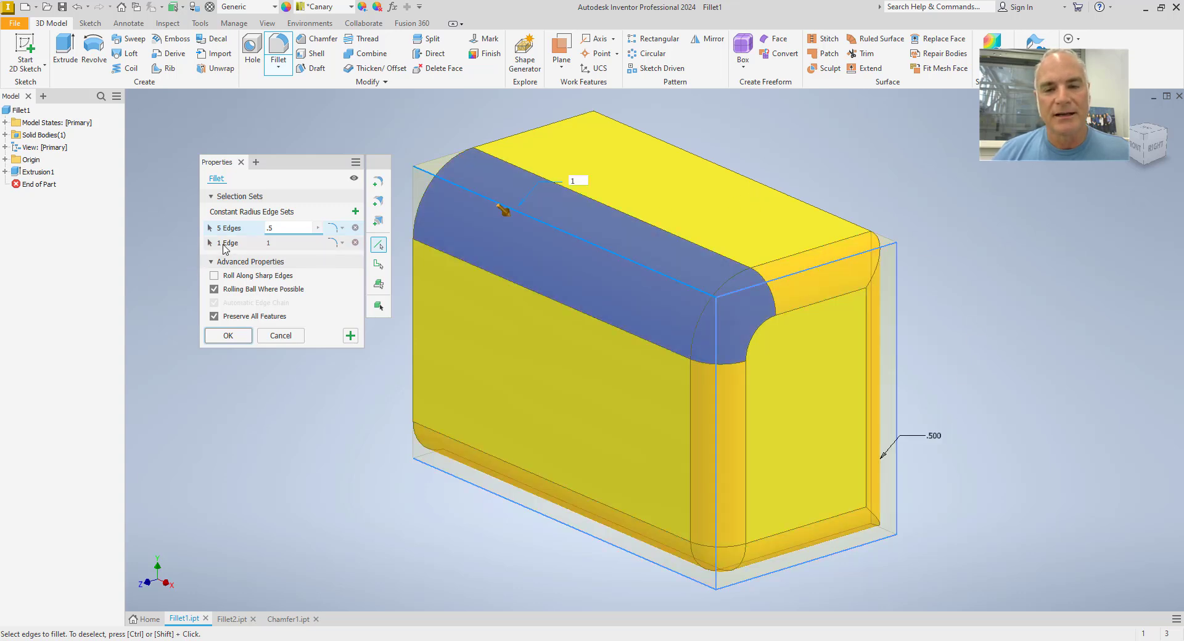
# Add the rear top edge to the 1 in set, deselect and reselect the front top edge, and cancel the fillet.
pyautogui.click(221, 246)
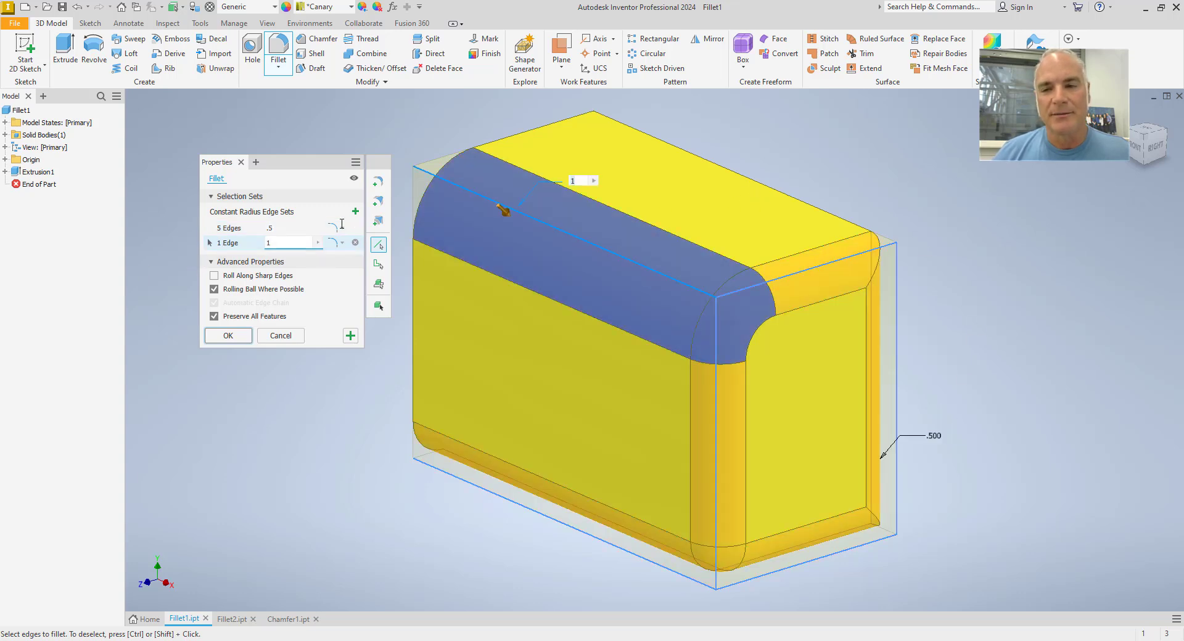
pyautogui.click(748, 184)
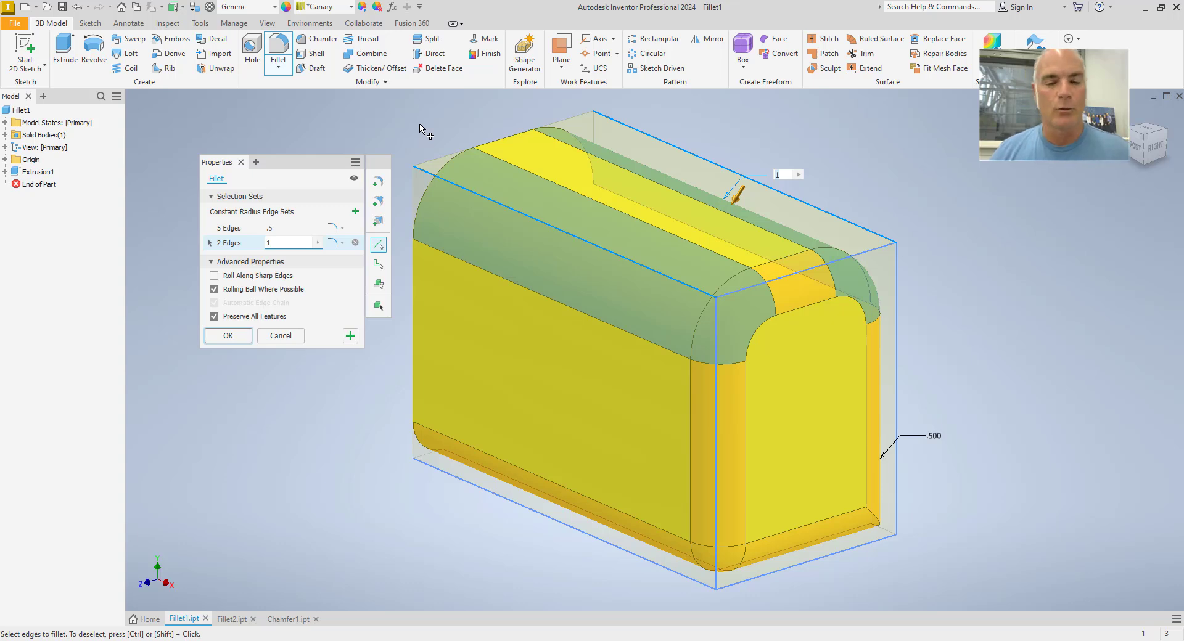
pyautogui.keyDown('ctrl'); pyautogui.click(493, 202); pyautogui.keyUp('ctrl')
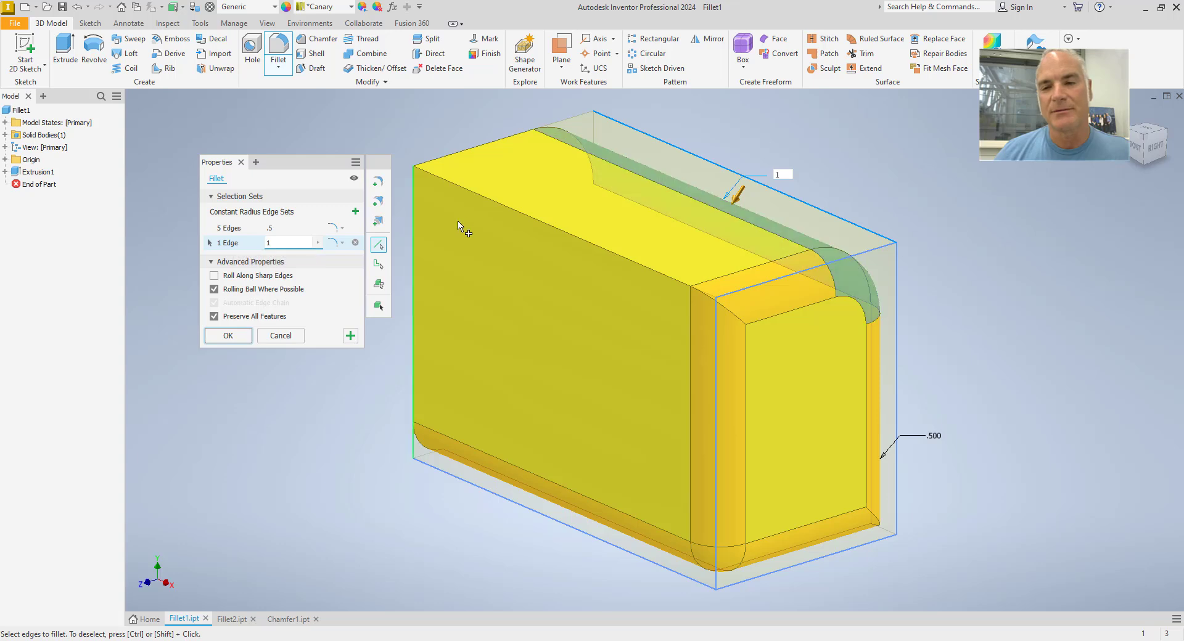
pyautogui.click(508, 210)
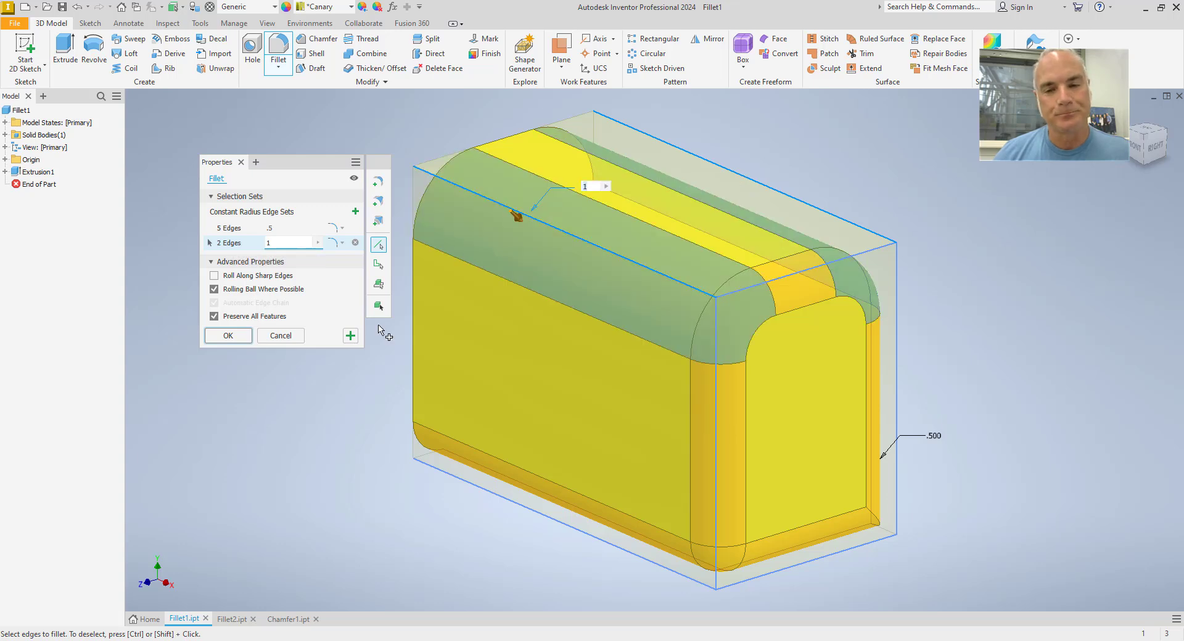
pyautogui.click(279, 336)
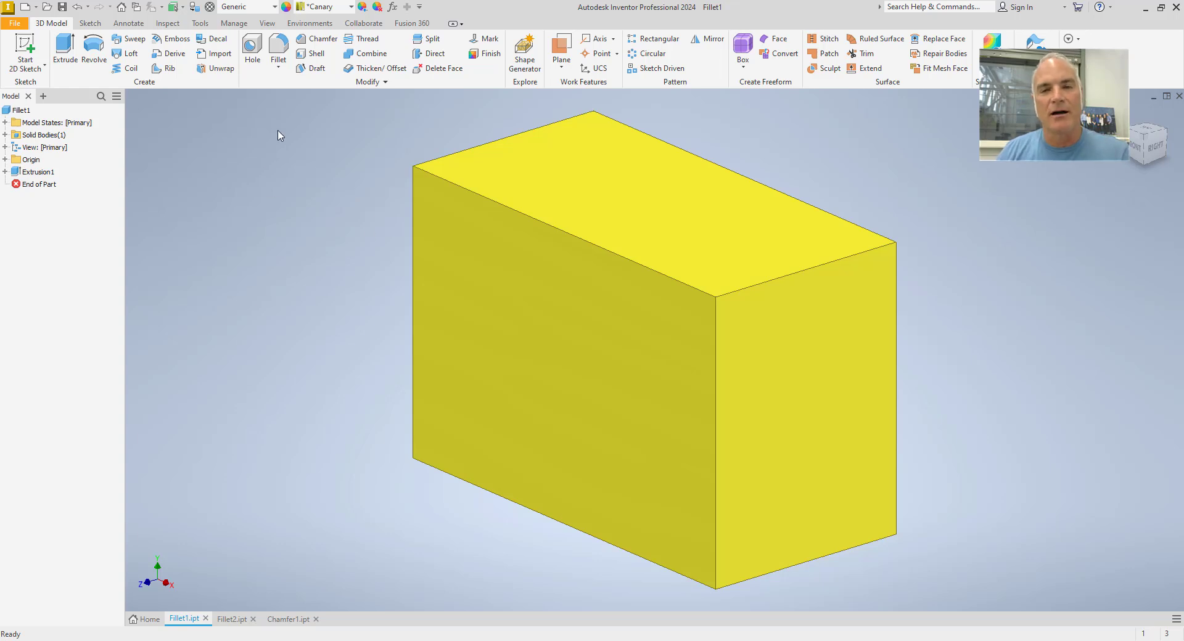
# Apply a full round fillet to the block's right end, using the top face, right face and bottom face as side, center and side.
pyautogui.click(284, 75)
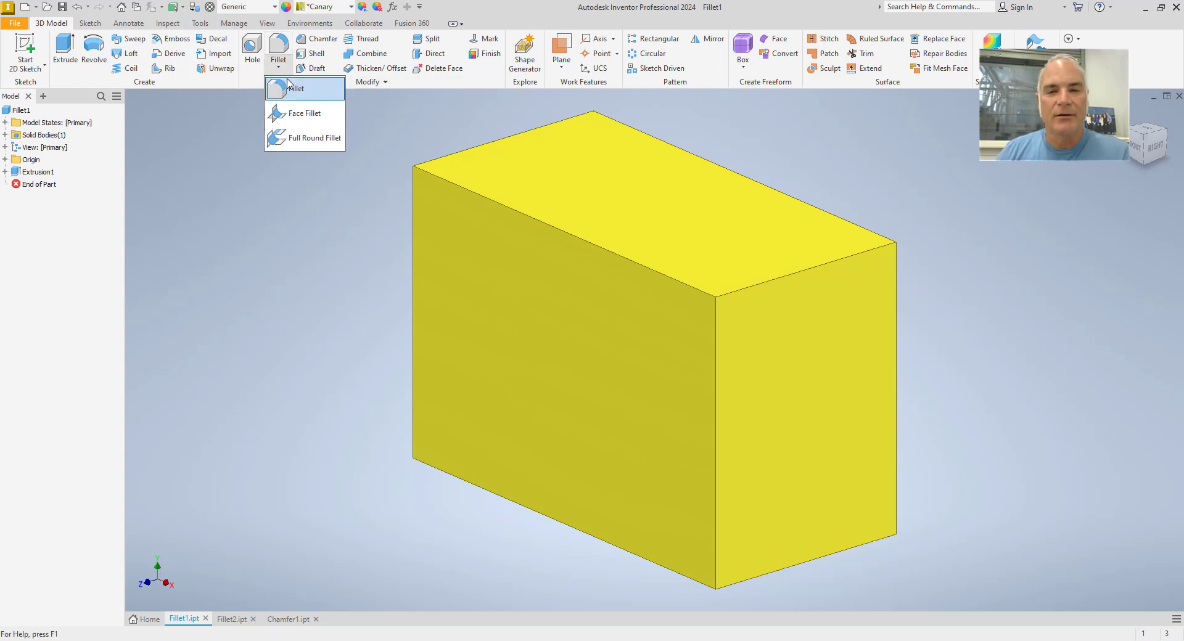
pyautogui.click(303, 143)
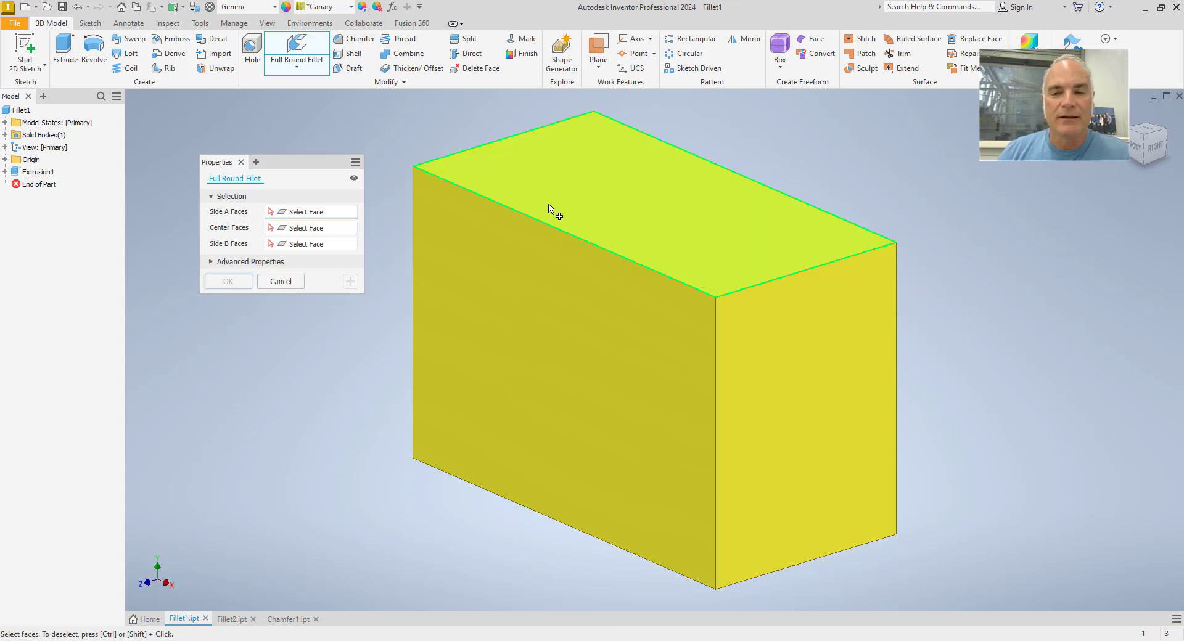
pyautogui.click(679, 214)
pyautogui.click(805, 350)
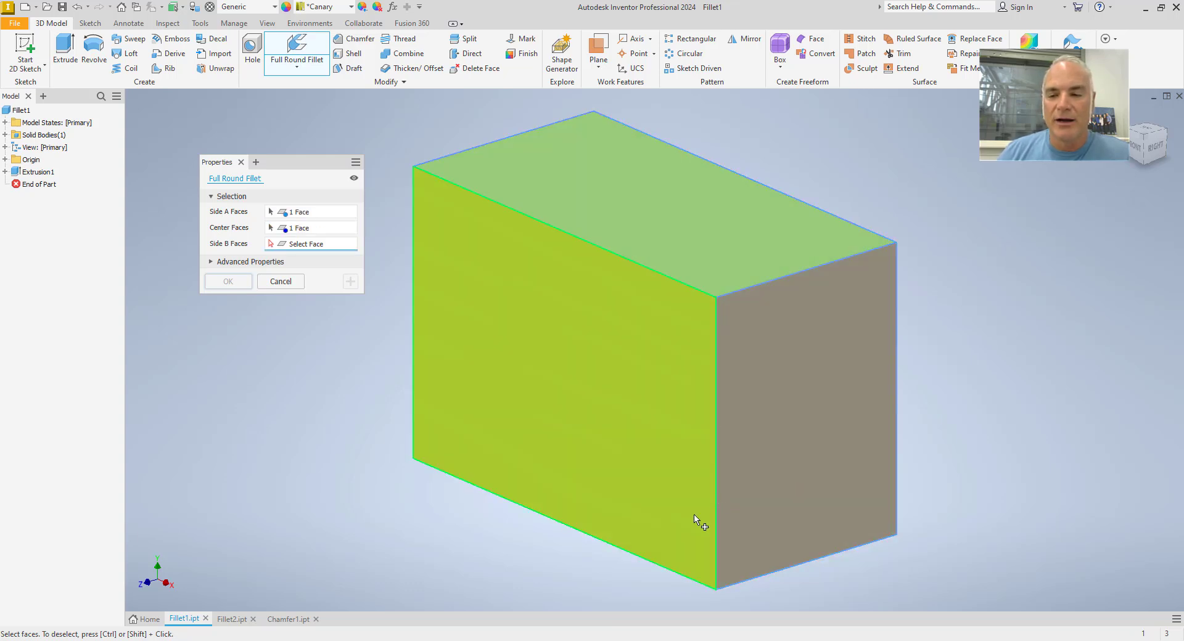
pyautogui.click(779, 547)
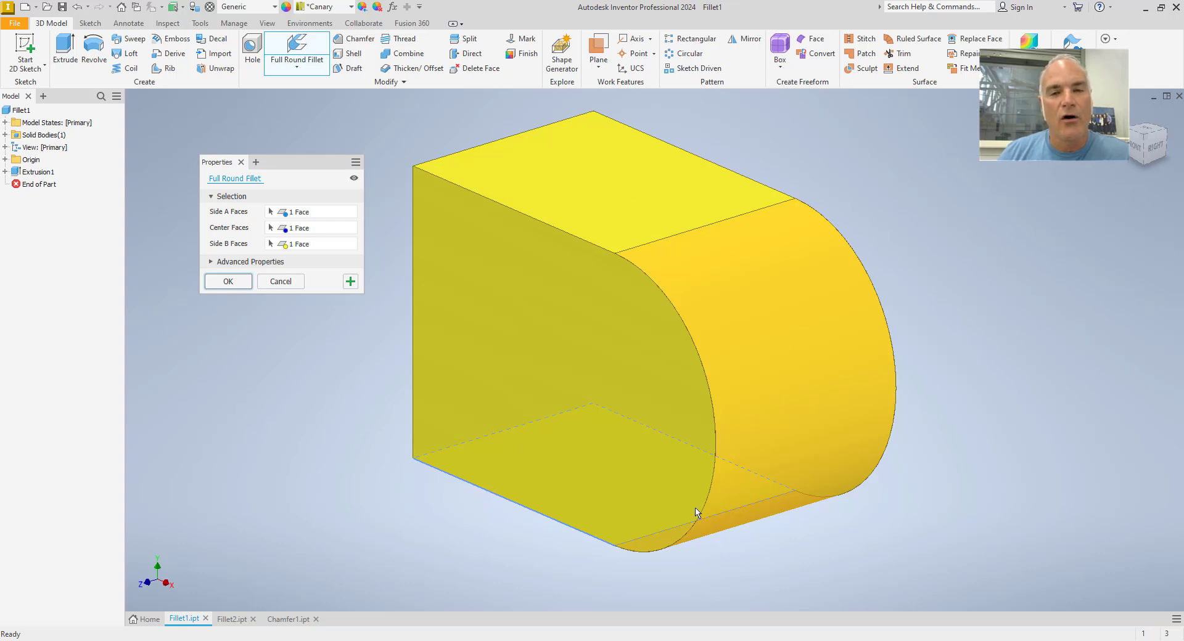
pyautogui.click(237, 287)
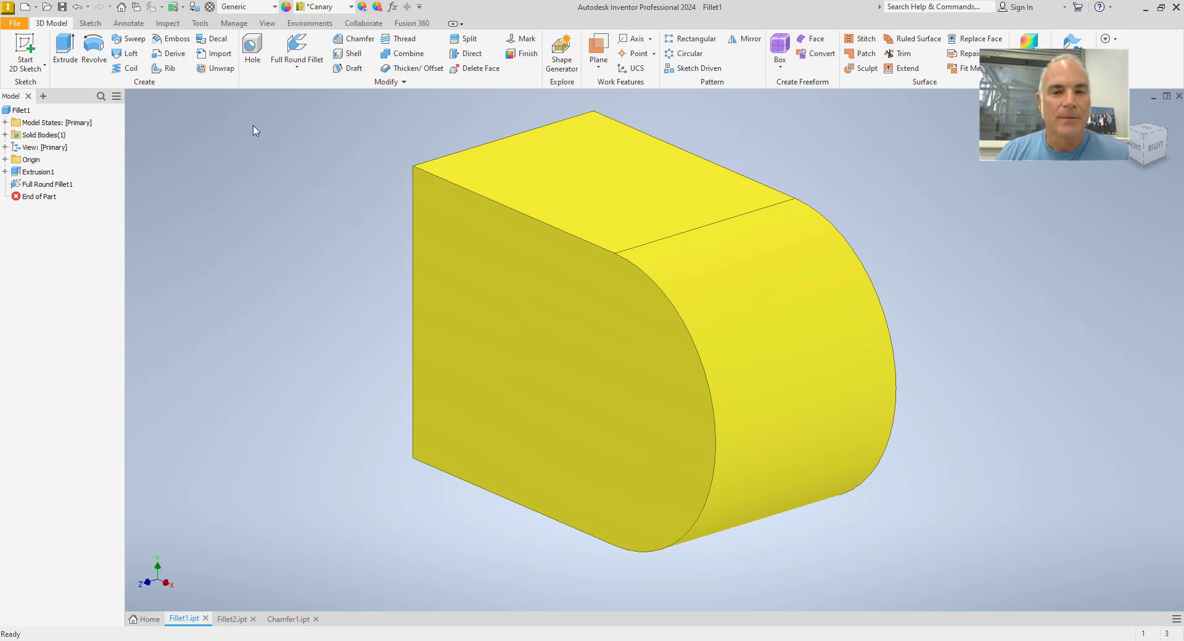
# Preview a 0.5 in fillet on the front face's tangent edge chain around the rounded end, and cancel it.
pyautogui.click(297, 65)
pyautogui.click(300, 88)
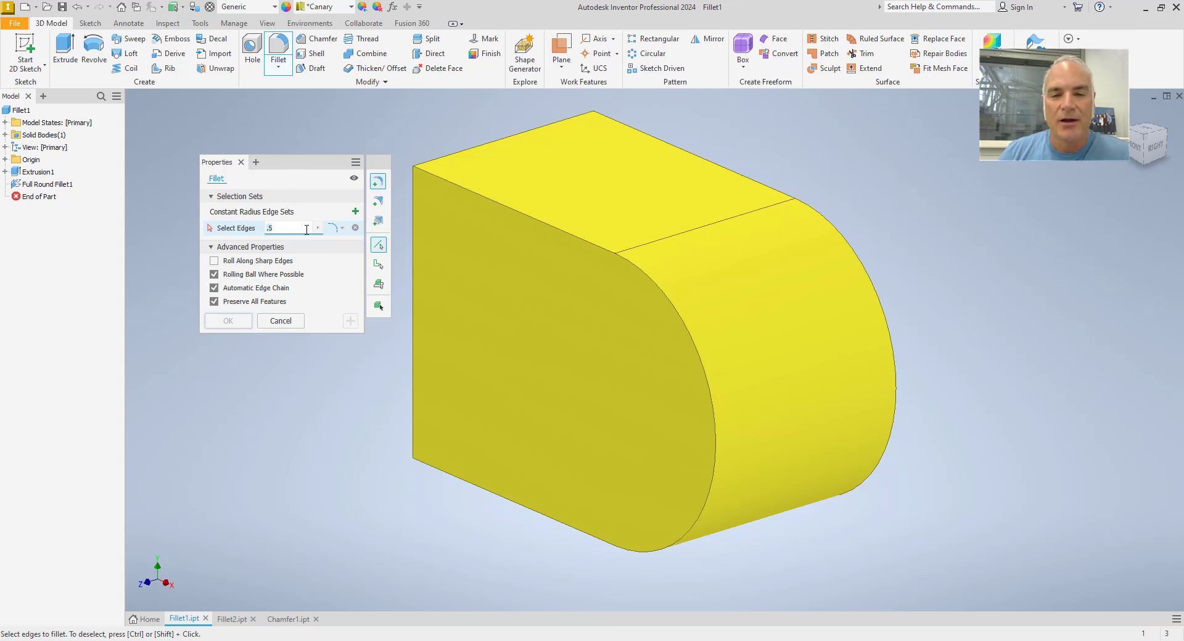
pyautogui.click(474, 196)
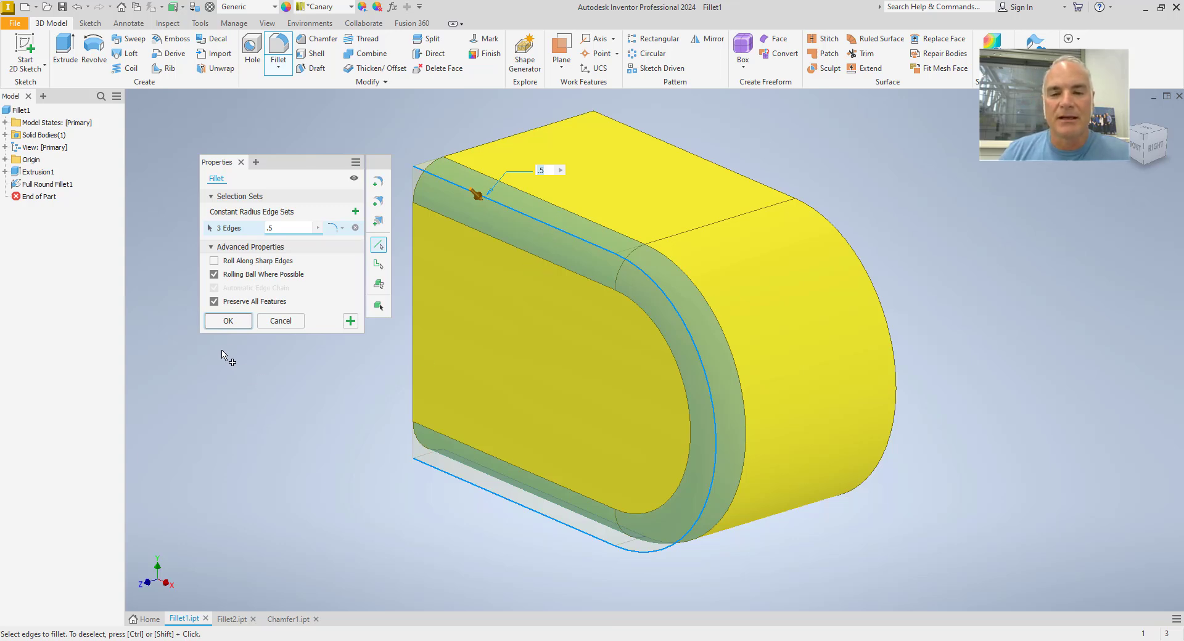
pyautogui.click(280, 321)
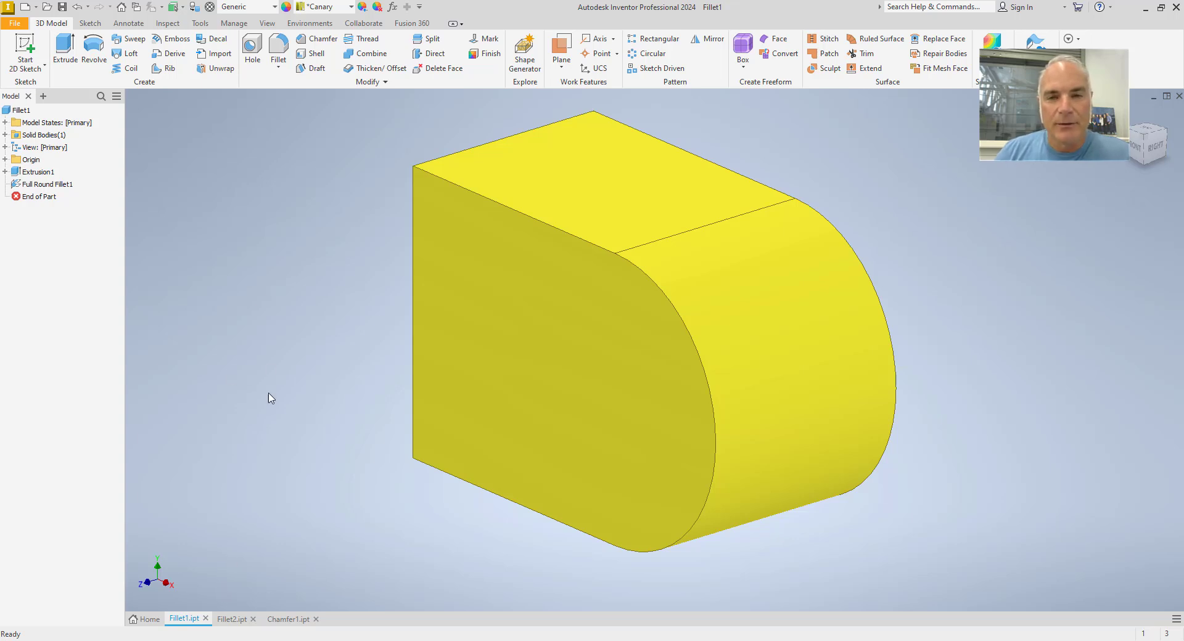
# Switch to the Fillet2.ipt part and examine the junction between the cylinder and the upright rib.
pyautogui.click(238, 618)
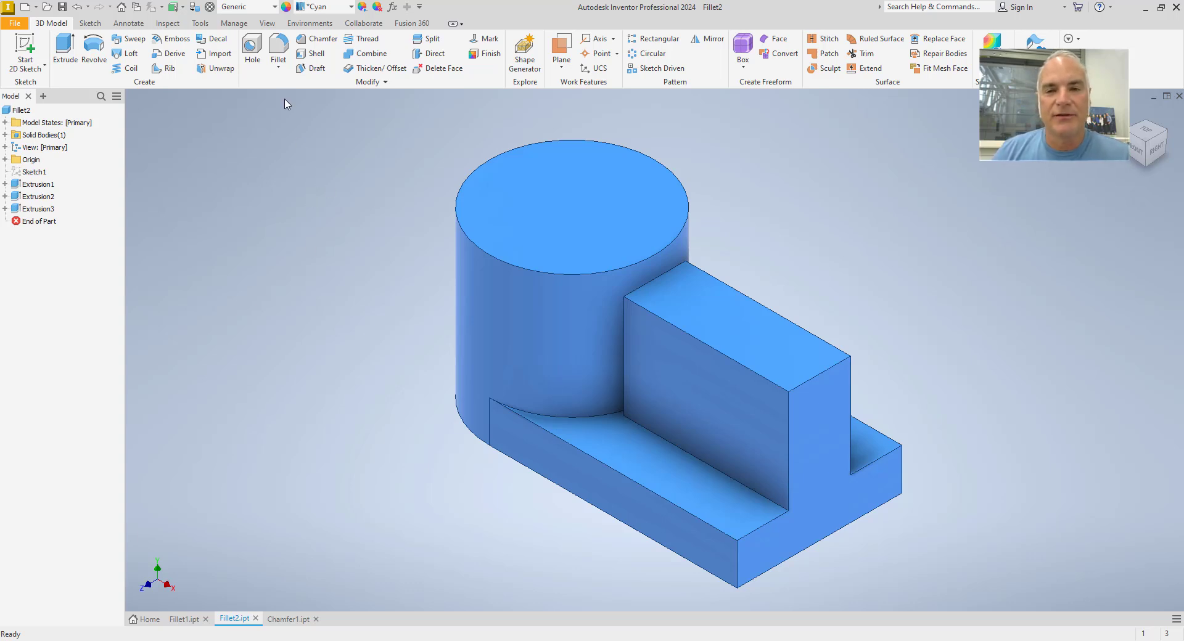
pyautogui.click(279, 65)
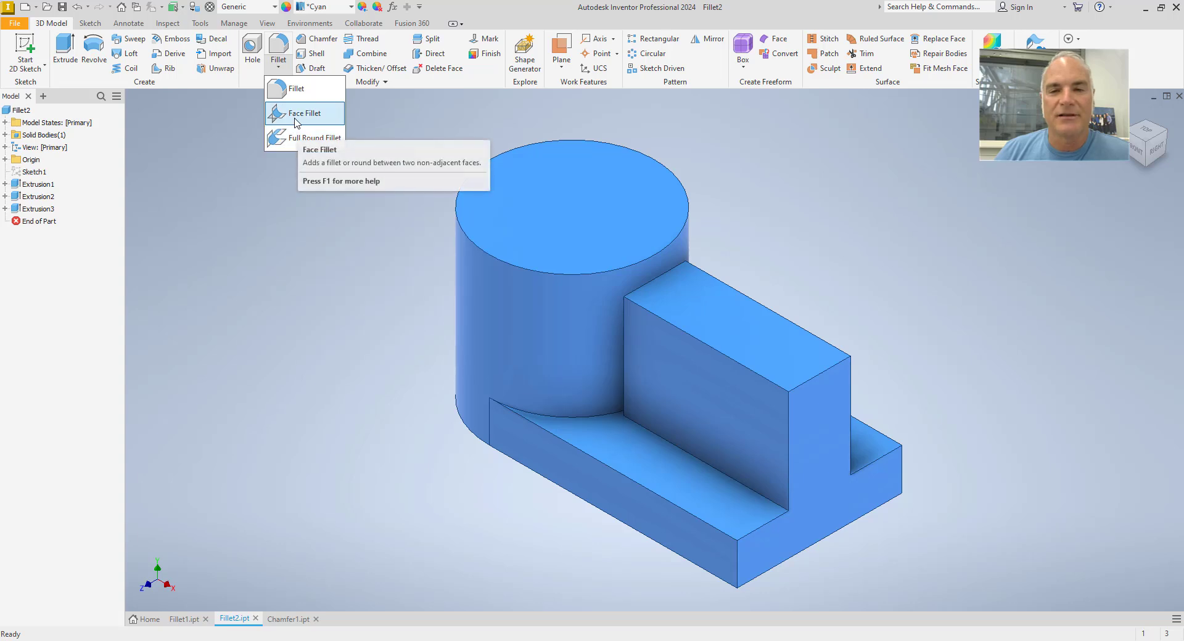
pyautogui.click(262, 277)
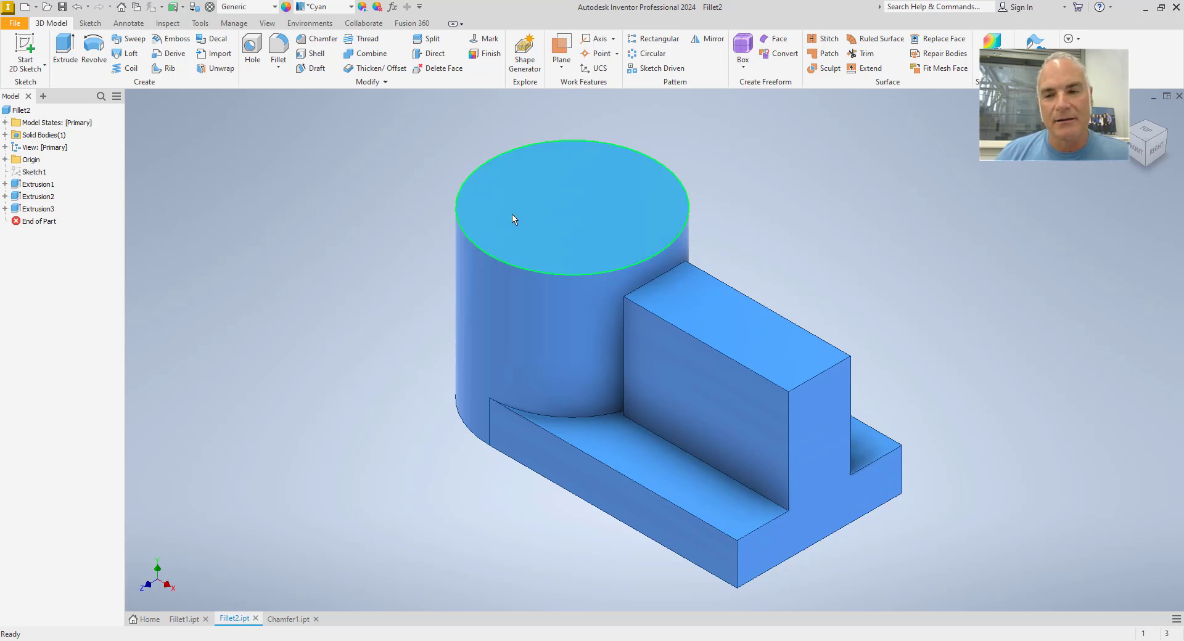
pyautogui.scroll(-5, 639, 317)
pyautogui.keyDown('shift'); pyautogui.moveTo(637, 320); pyautogui.dragTo(723, 318, button='middle'); pyautogui.keyUp('shift')
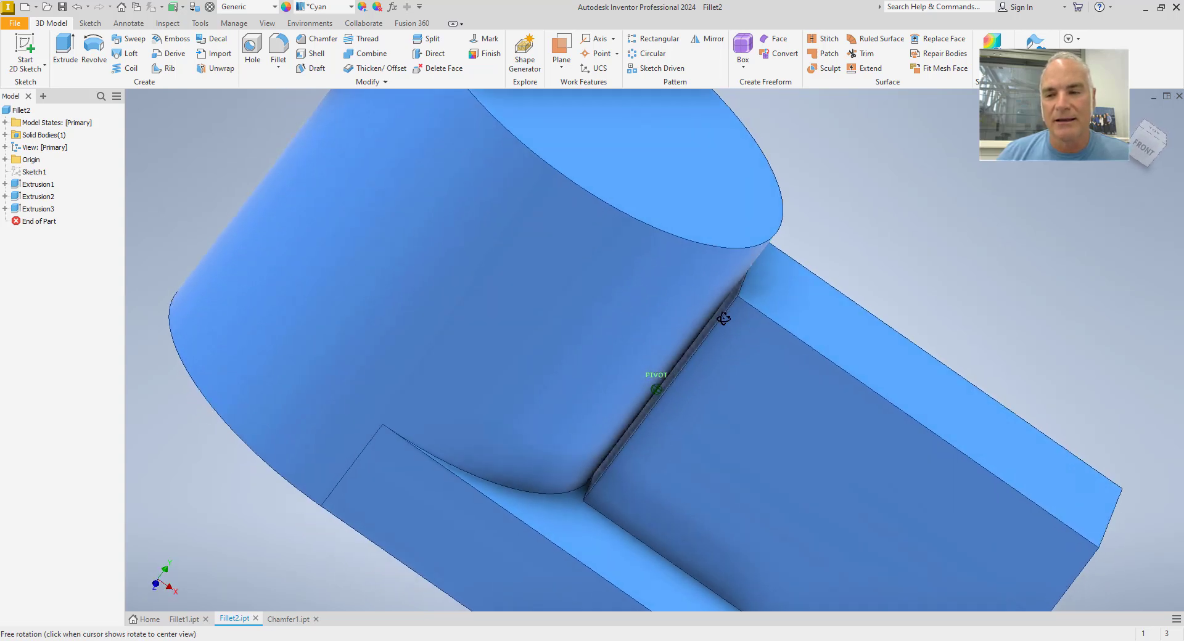
pyautogui.keyDown('shift'); pyautogui.moveTo(690, 368); pyautogui.dragTo(665, 375, button='middle'); pyautogui.keyUp('shift')
pyautogui.scroll(-3, 722, 367)
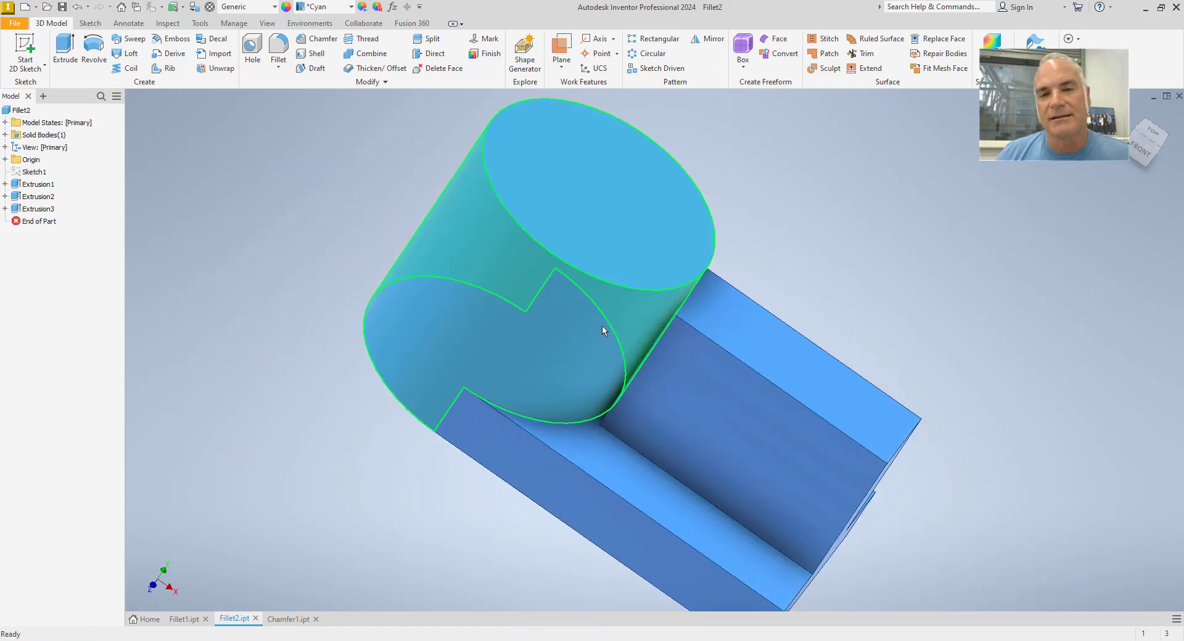
pyautogui.scroll(3, 647, 346)
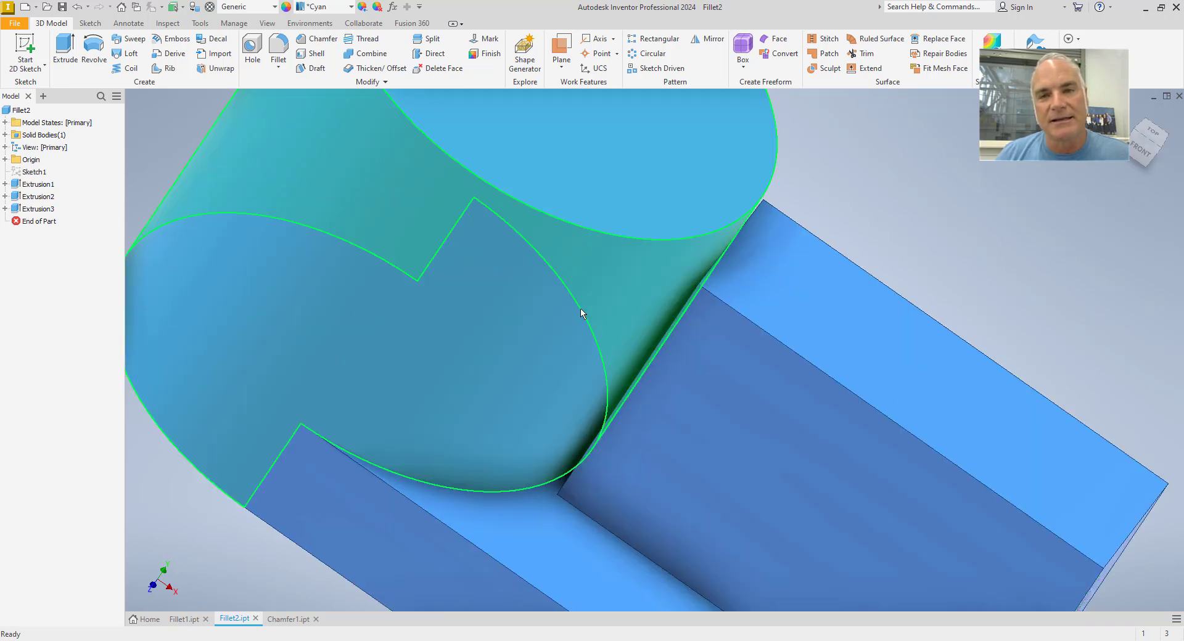
pyautogui.scroll(-5, 711, 325)
pyautogui.moveTo(705, 347)
pyautogui.keyDown('shift'); pyautogui.mouseDown(button='middle')
pyautogui.moveTo(648, 348)
pyautogui.moveTo(635, 332)
pyautogui.mouseUp(button='middle'); pyautogui.keyUp('shift')
# Create a face fillet with a 2 in radius between the rib's front side face and the cylinder's outer face.
pyautogui.click(281, 69)
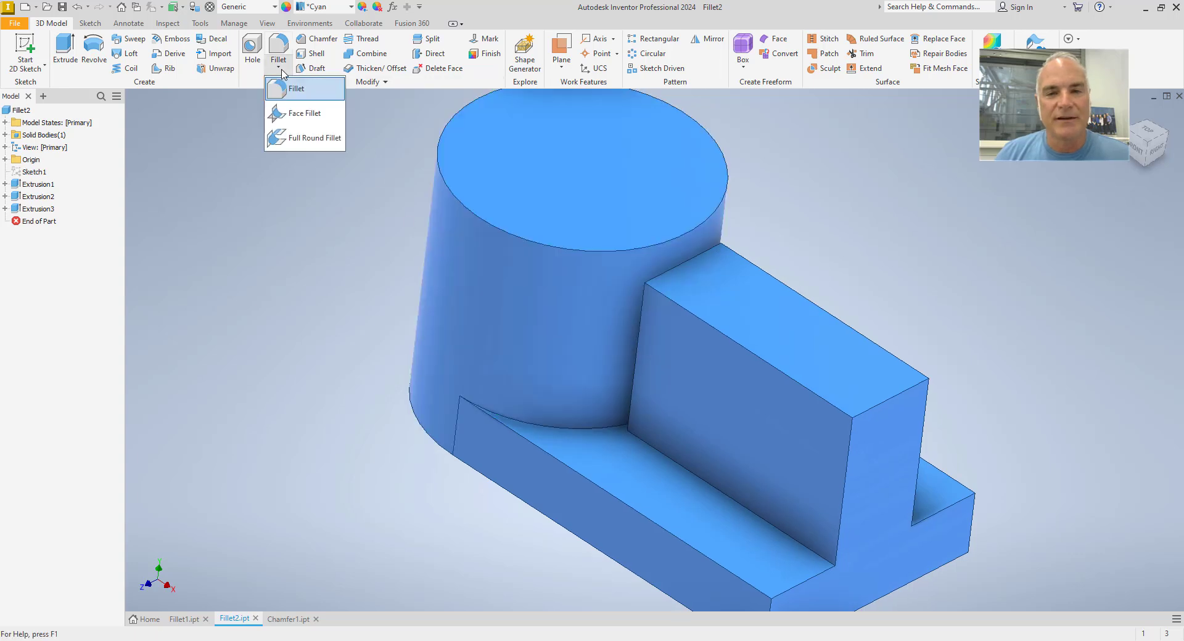
pyautogui.click(303, 113)
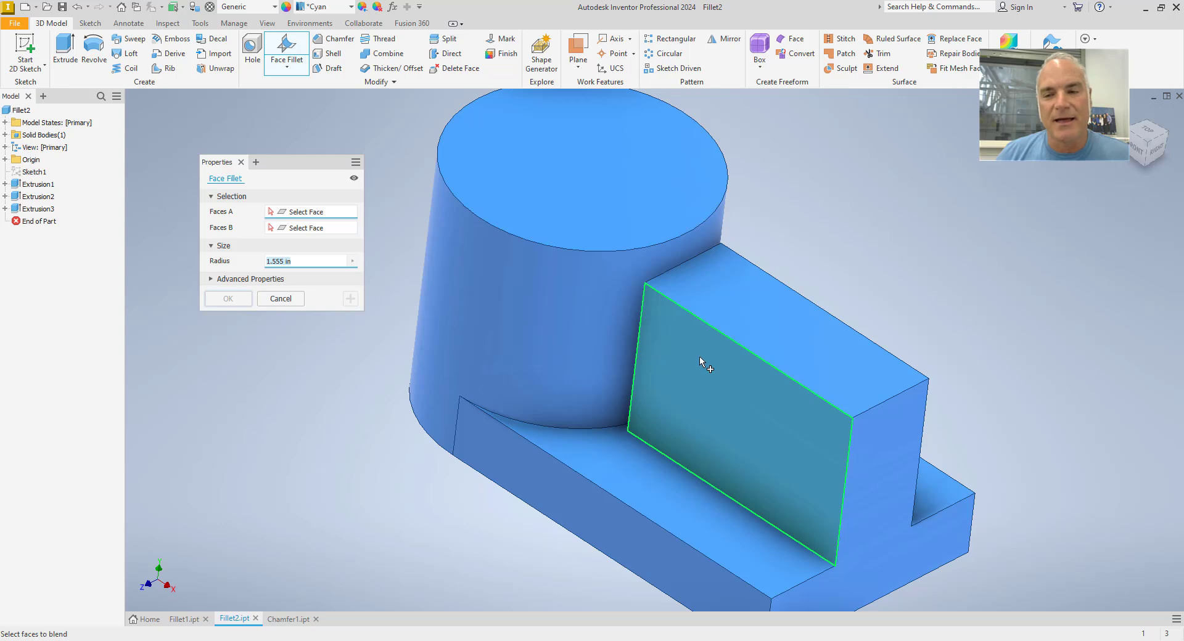
pyautogui.click(699, 356)
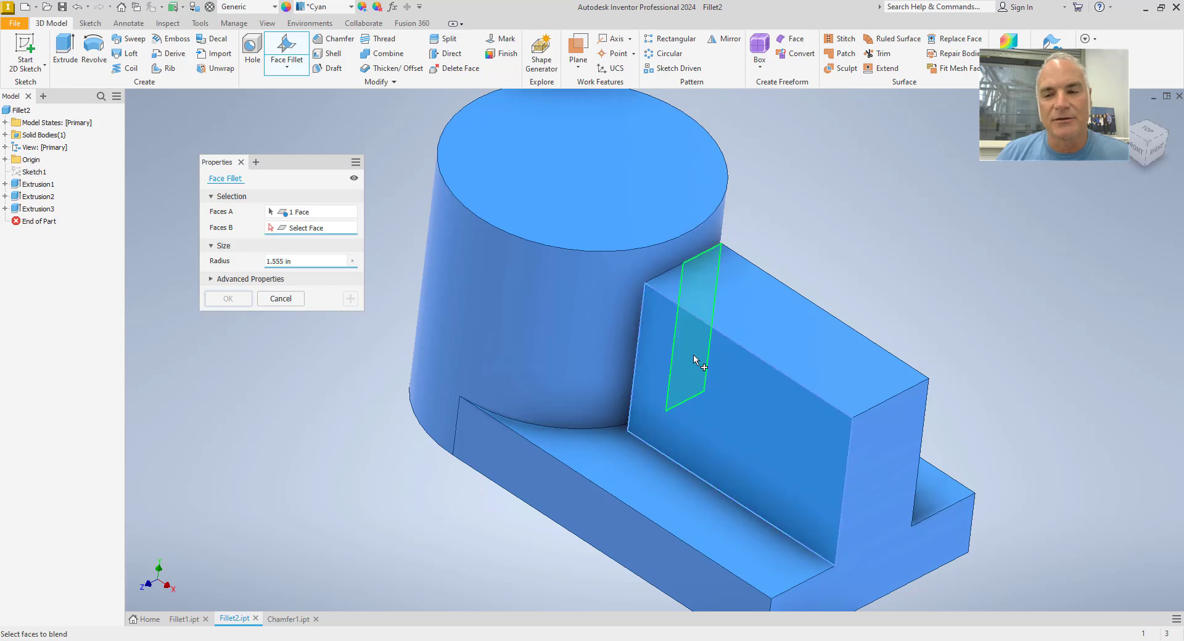
pyautogui.click(600, 329)
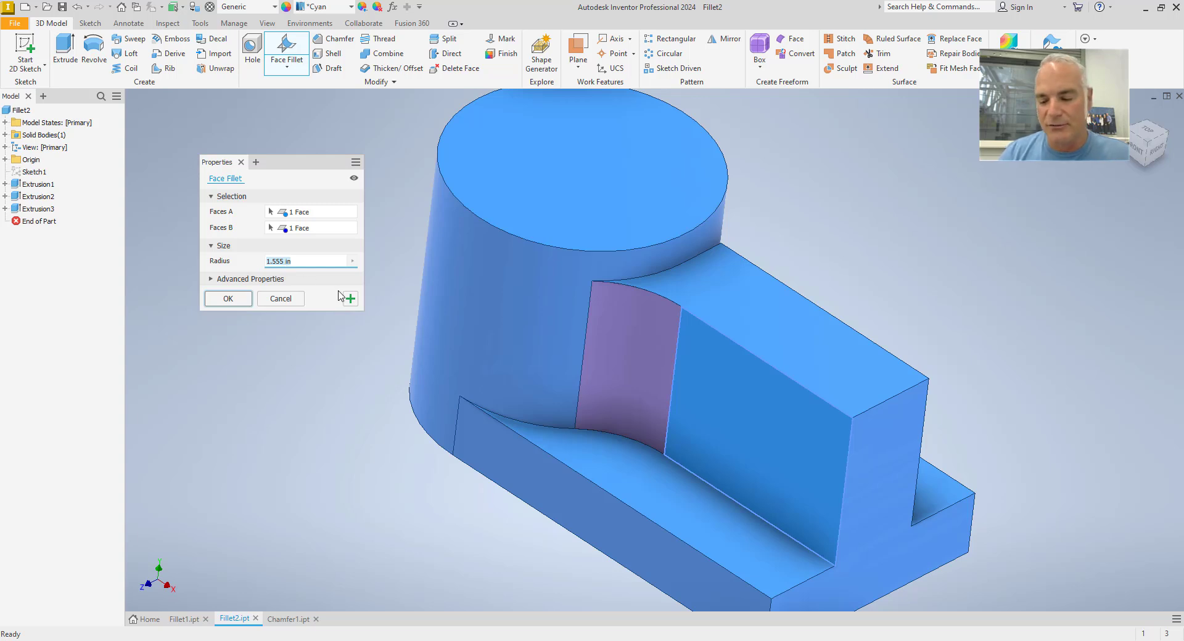
pyautogui.write('.5')
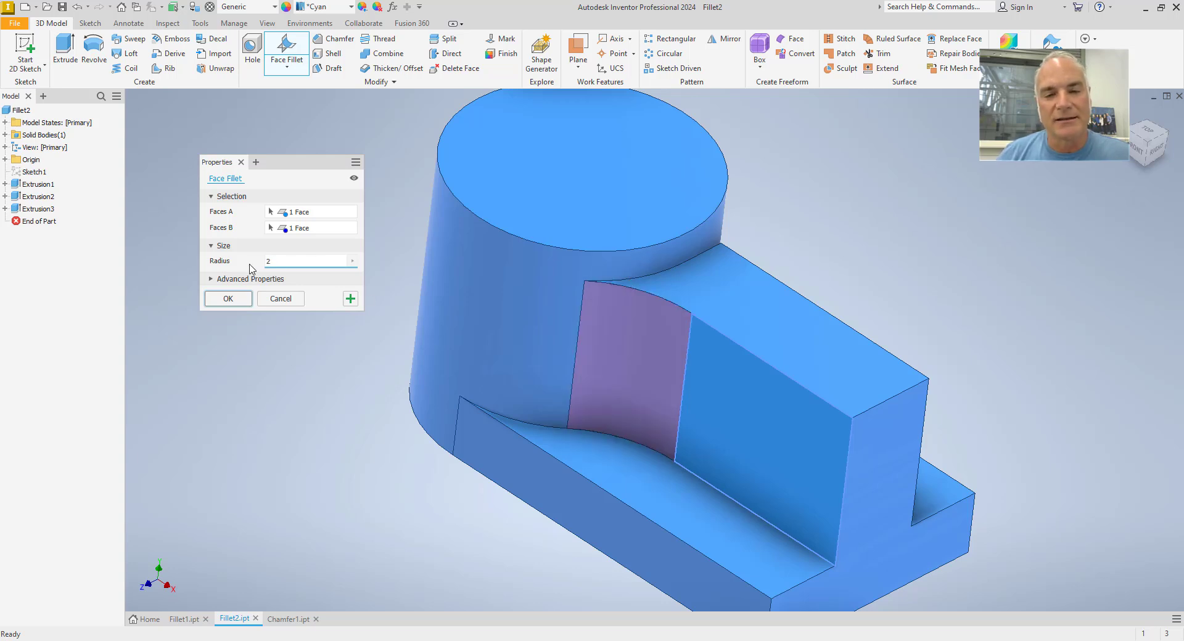
pyautogui.click(245, 301)
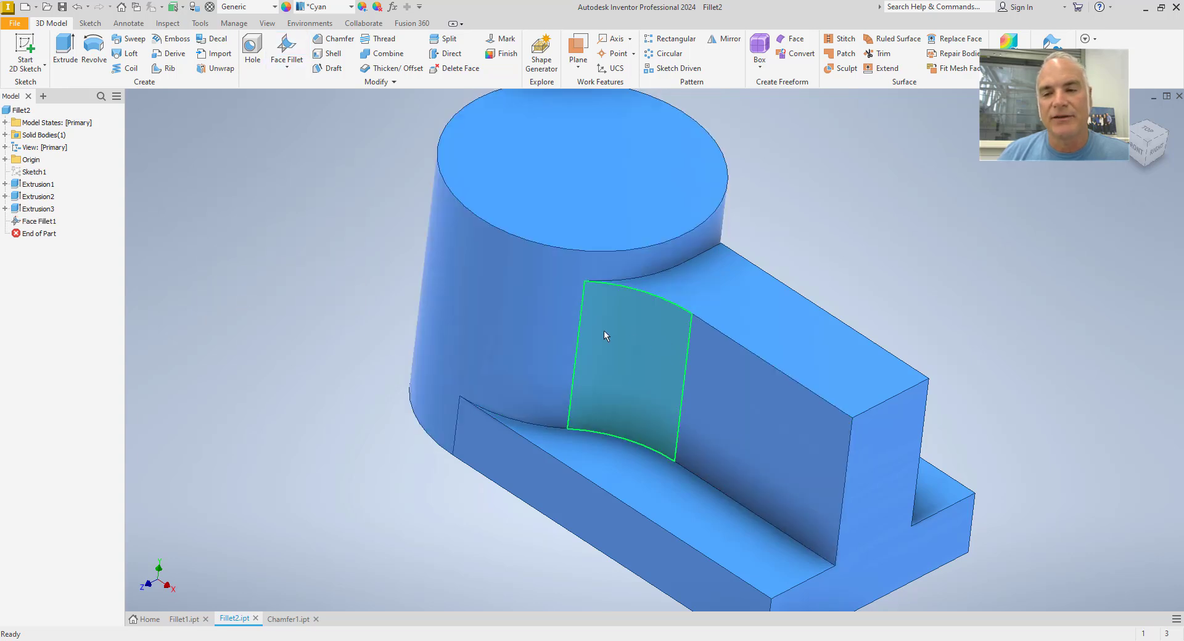
# Create a matching 2 in face fillet between the rib's opposite side face and the cylinder's outer face.
pyautogui.click(1165, 141)
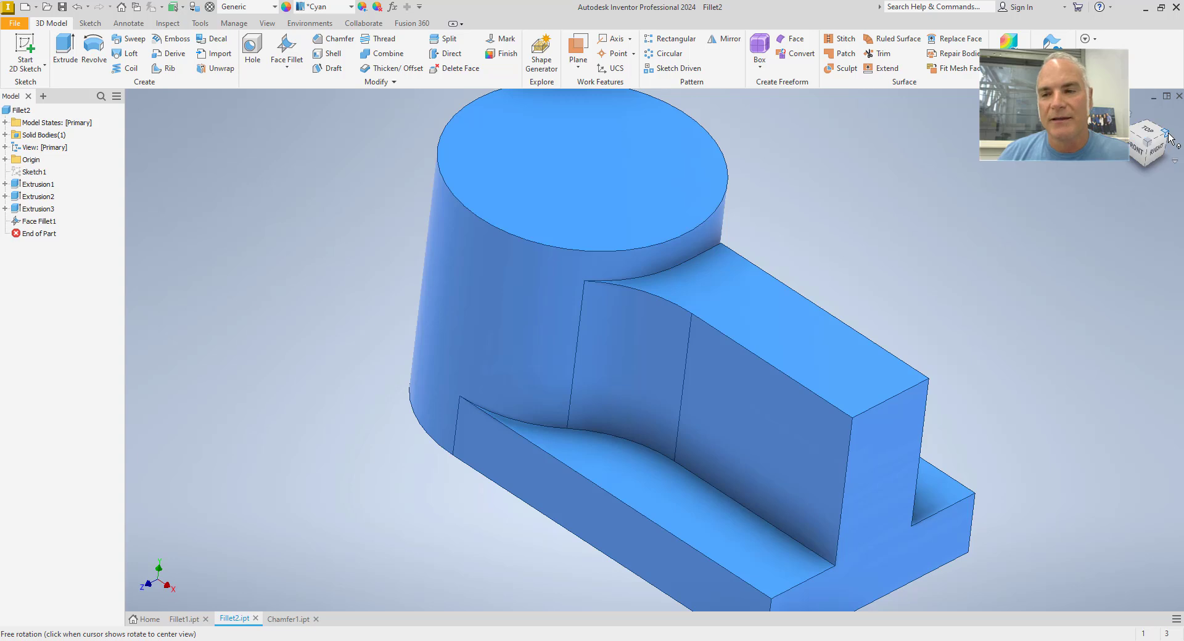
pyautogui.click(287, 51)
pyautogui.click(654, 360)
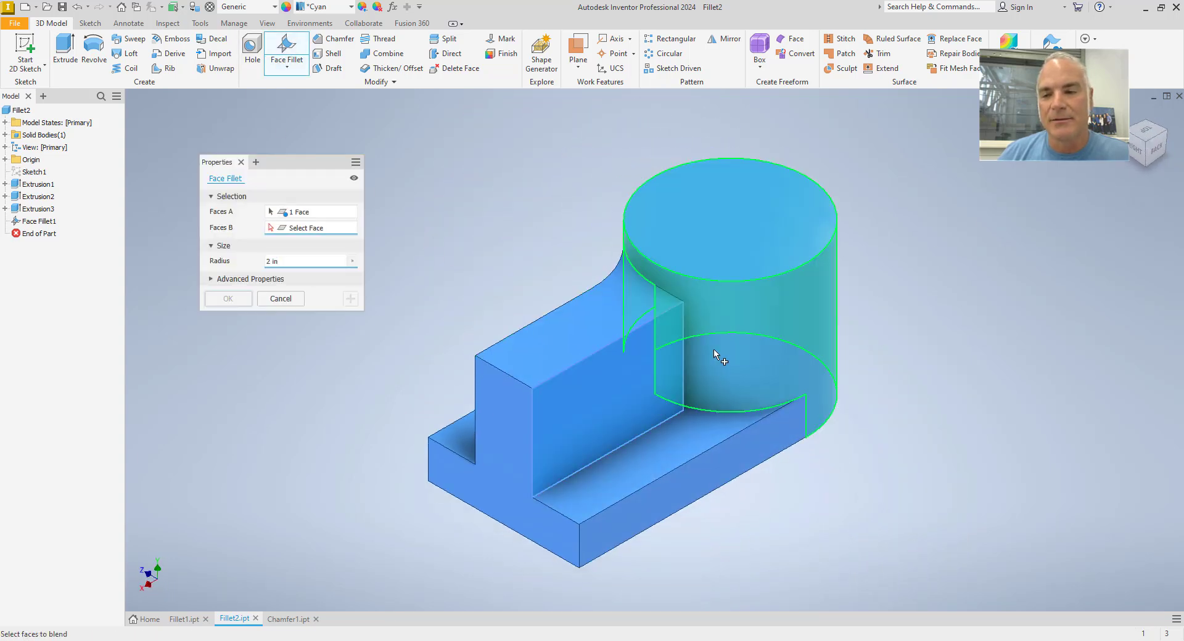
pyautogui.click(715, 352)
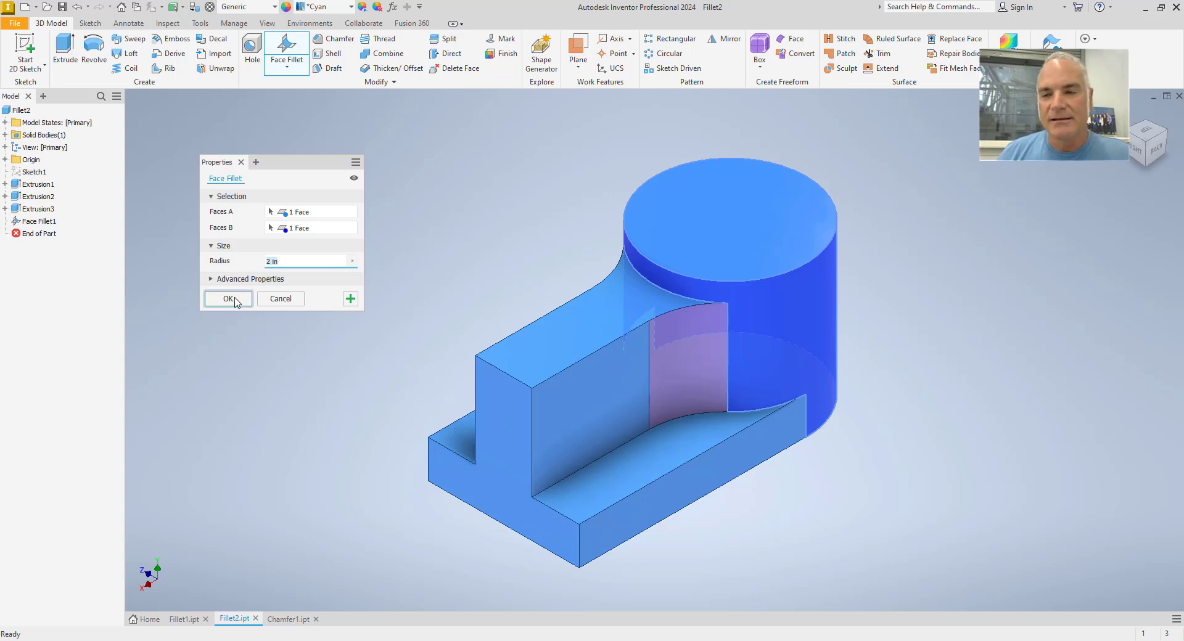
pyautogui.click(235, 299)
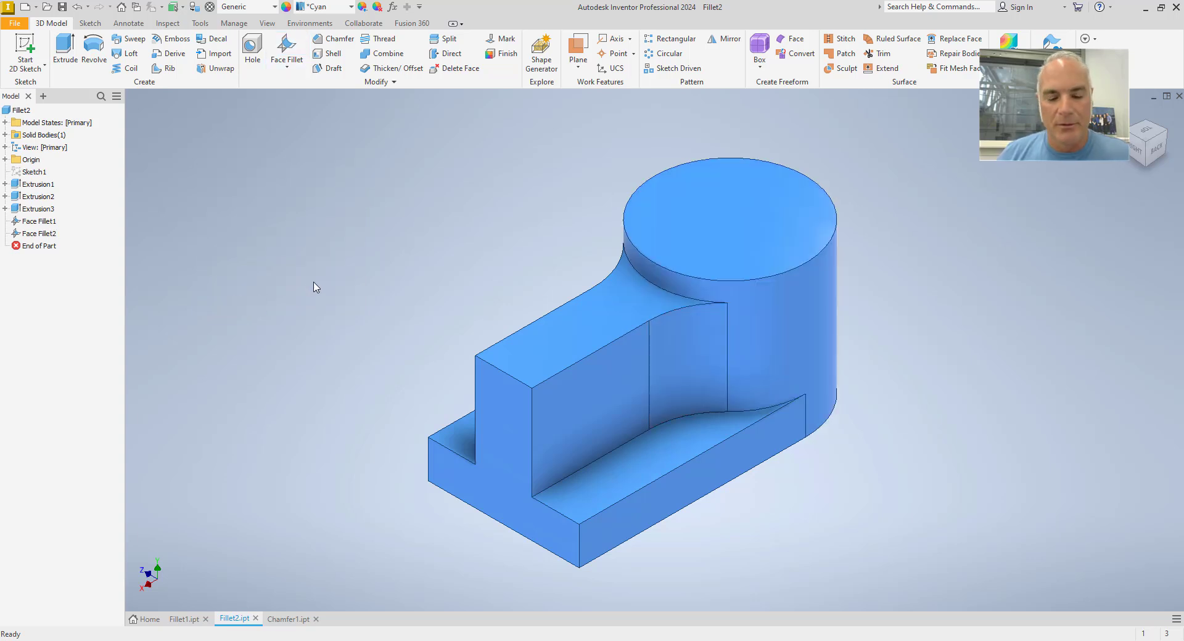
# Start a 0.25 in edge fillet on both long top edges of the rib and the edge where its top meets the cylinder.
pyautogui.press('F6')
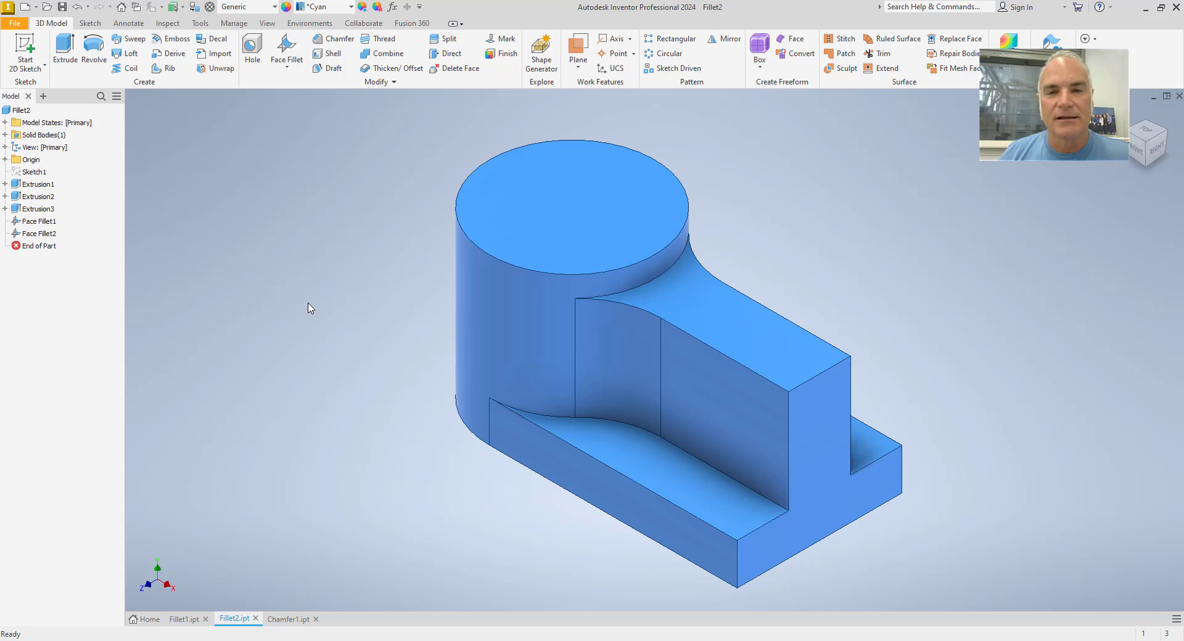
pyautogui.click(288, 68)
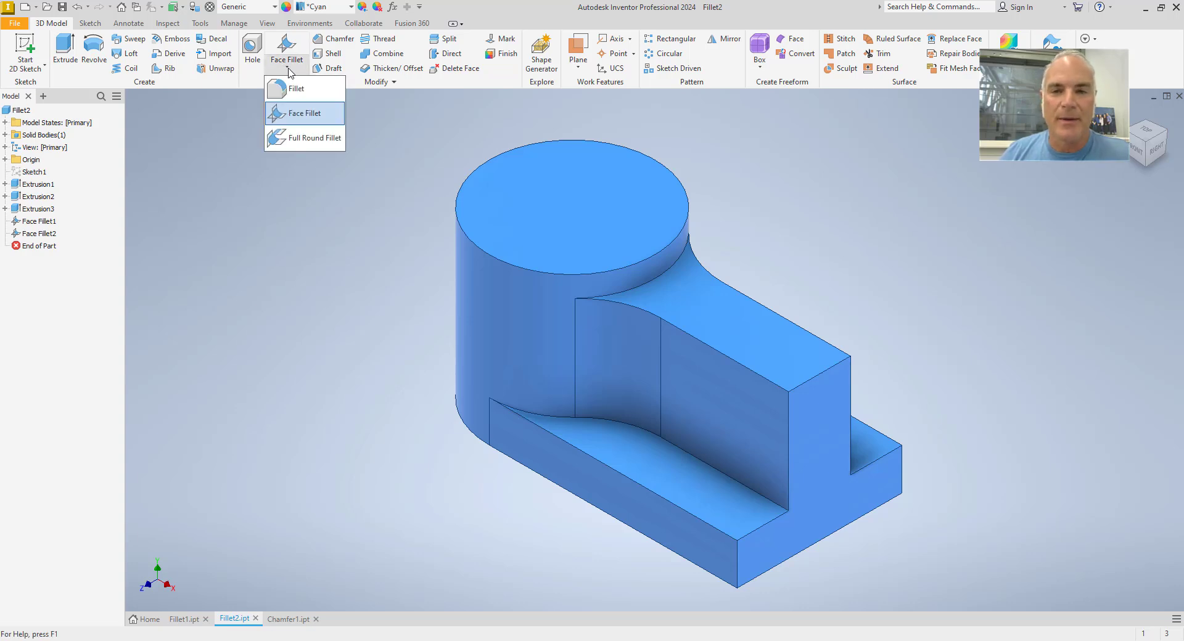
pyautogui.click(300, 90)
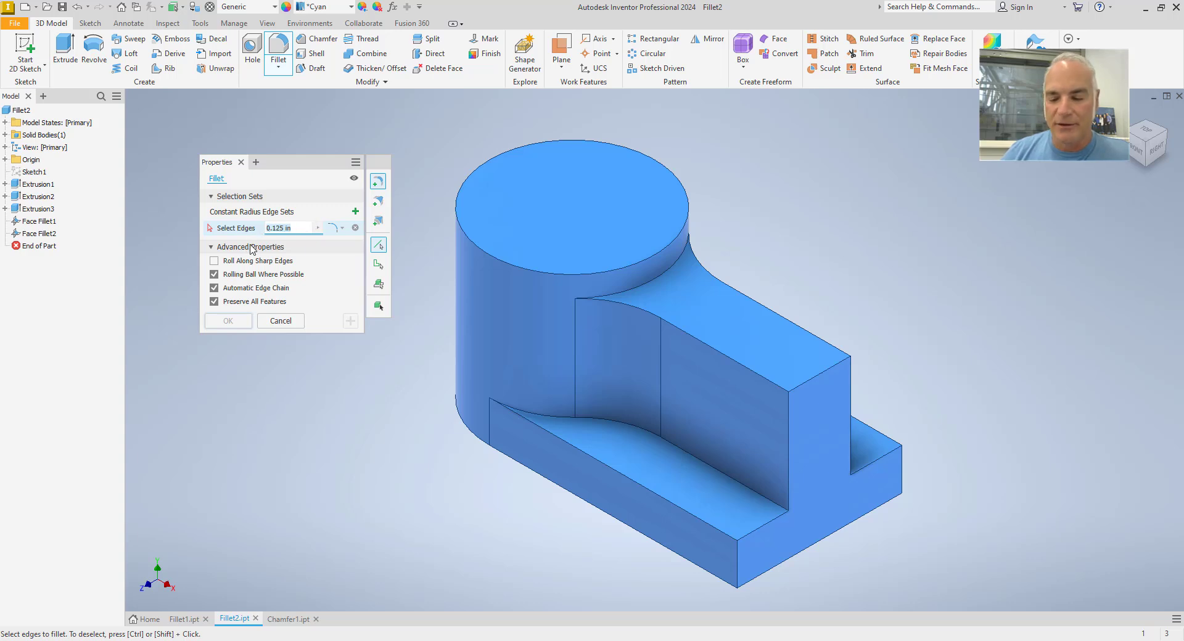
pyautogui.write('.25')
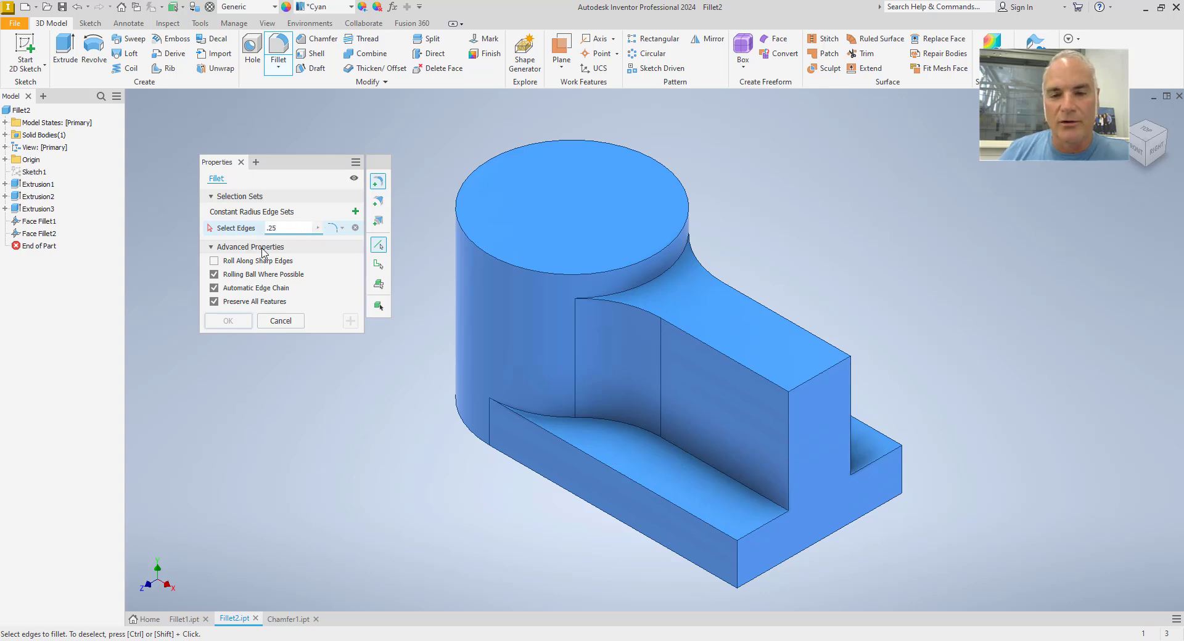
pyautogui.click(705, 344)
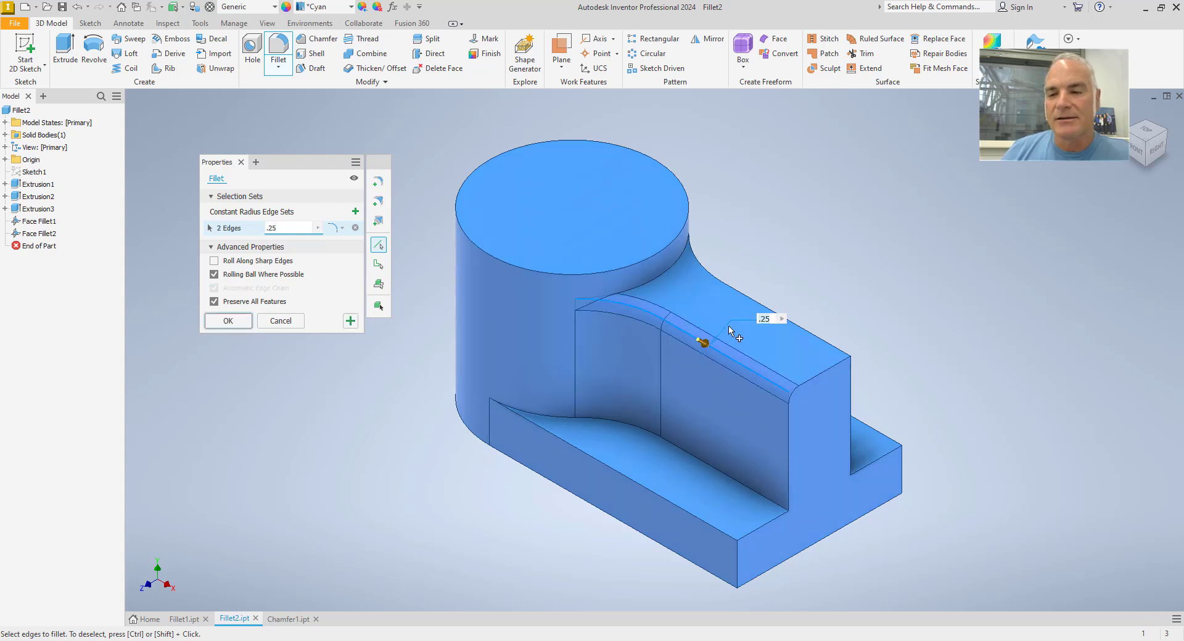
pyautogui.click(758, 307)
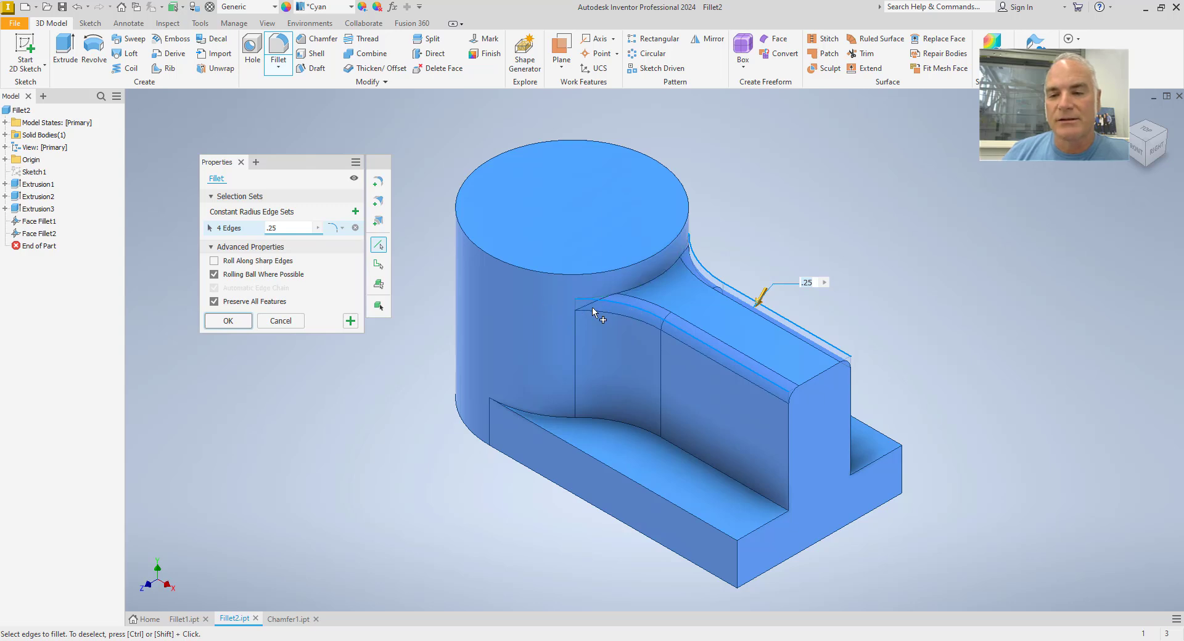
pyautogui.click(650, 283)
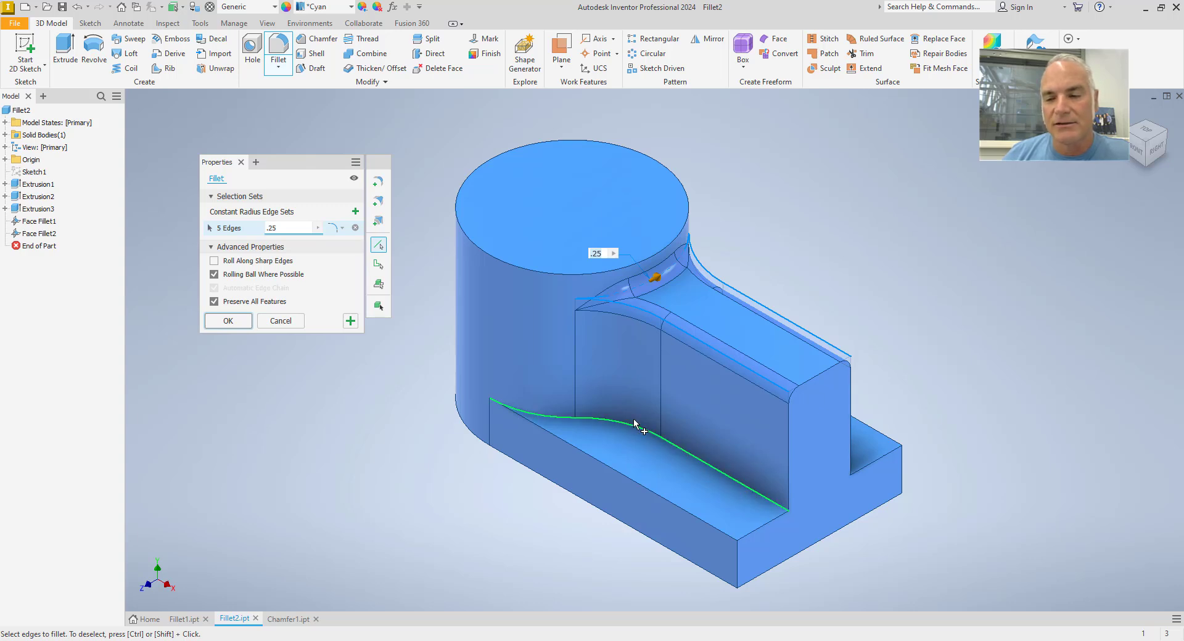
# Add the base's outer top edges and the edge chains where the rib meets the base on both sides, and apply the fillet.
pyautogui.click(721, 468)
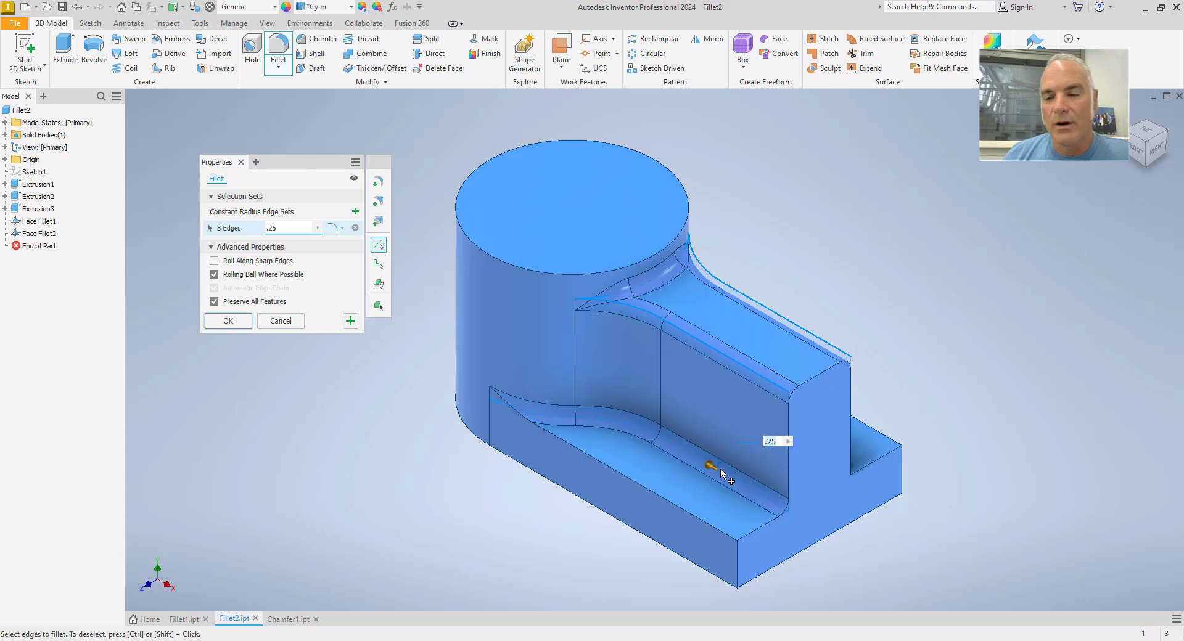
pyautogui.click(630, 483)
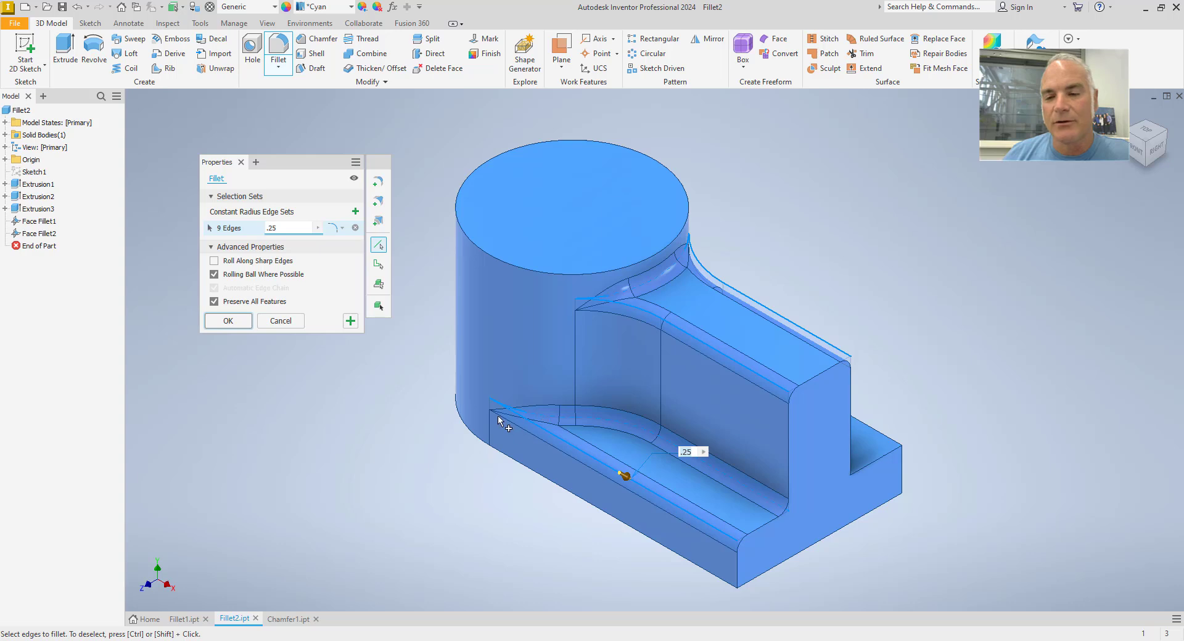
pyautogui.click(822, 457)
pyautogui.click(882, 436)
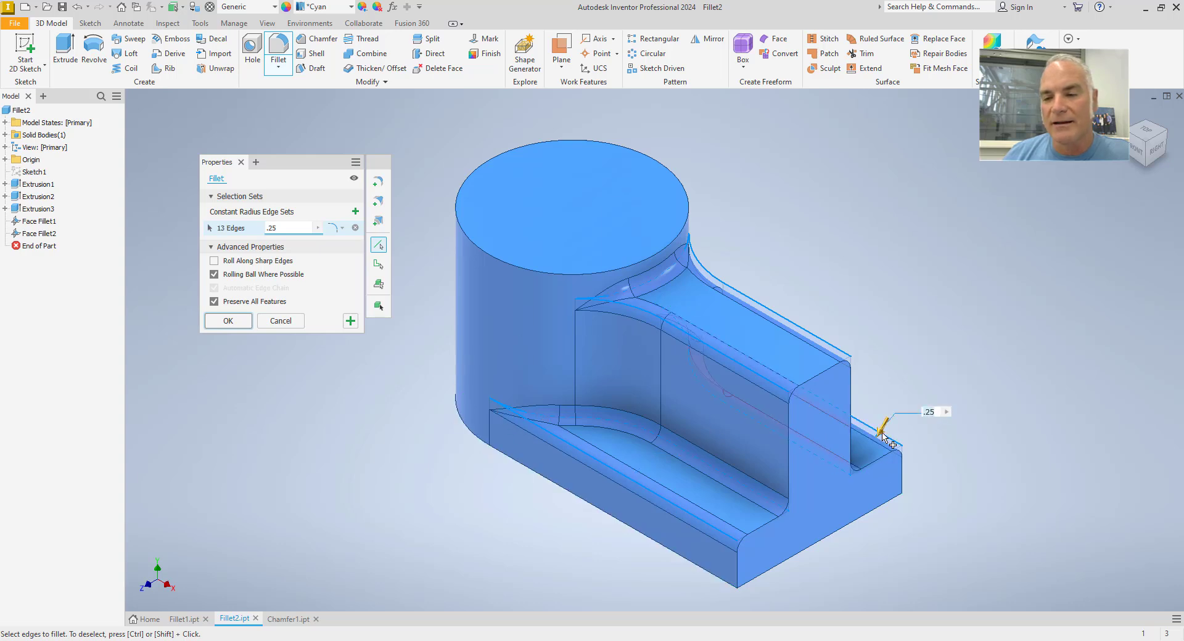
pyautogui.click(249, 324)
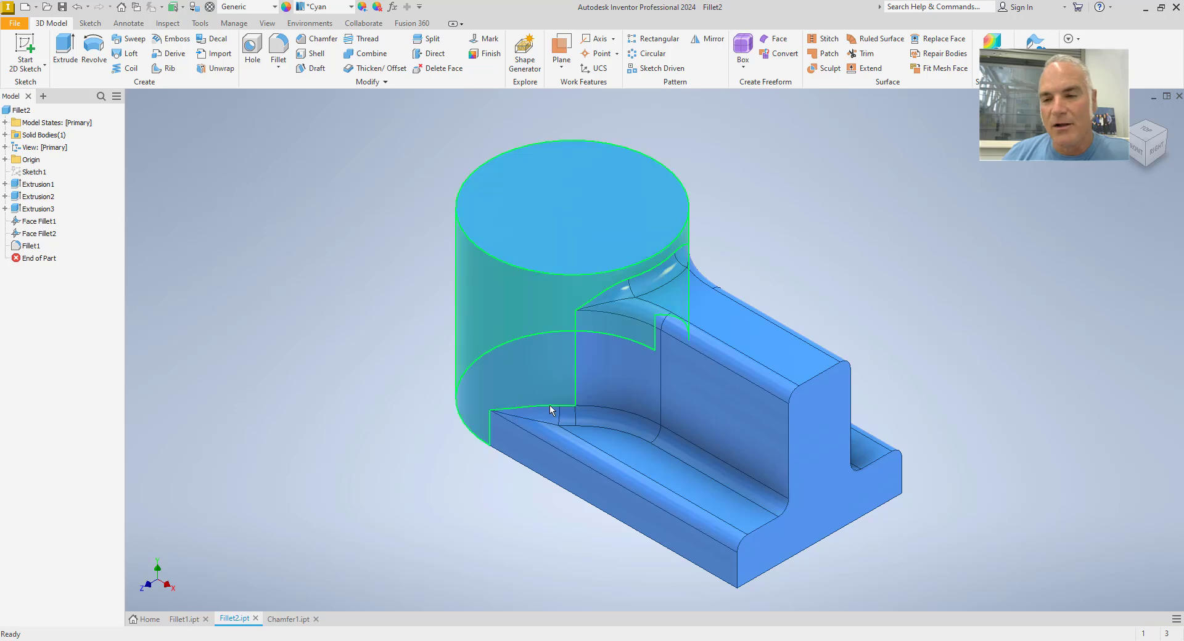
# Switch to the Chamfer1.ipt part.
pyautogui.moveTo(681, 385)
pyautogui.keyDown('shift'); pyautogui.mouseDown(button='middle')
pyautogui.moveTo(670, 397)
pyautogui.moveTo(563, 396)
pyautogui.moveTo(677, 402)
pyautogui.mouseUp(button='middle'); pyautogui.keyUp('shift')
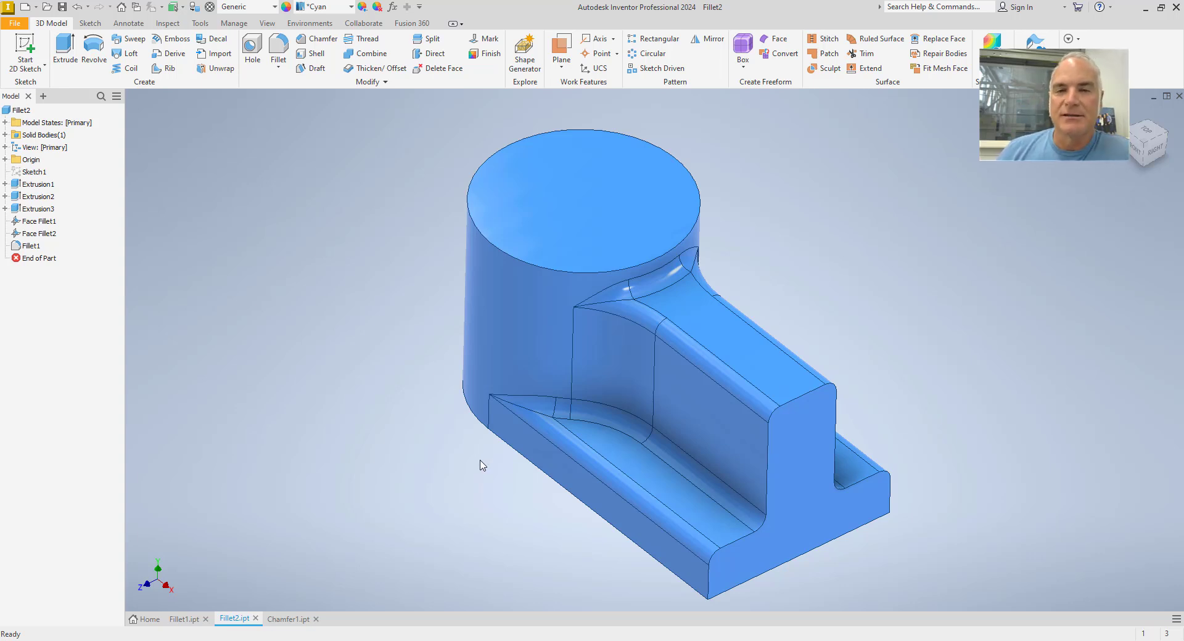
pyautogui.click(288, 620)
pyautogui.moveTo(367, 251); pyautogui.dragTo(338, 265, button='middle')
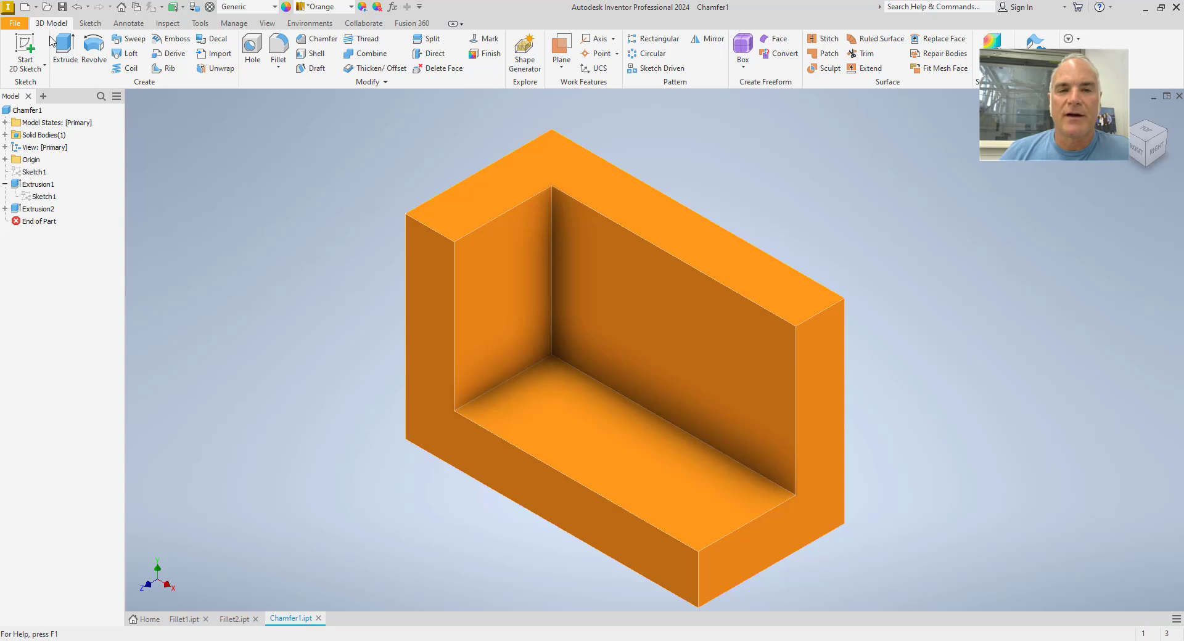
# Create a 0.25 in equal-distance chamfer on the recess's two upper edges, two floor edges and vertical inner corner edge.
pyautogui.click(311, 44)
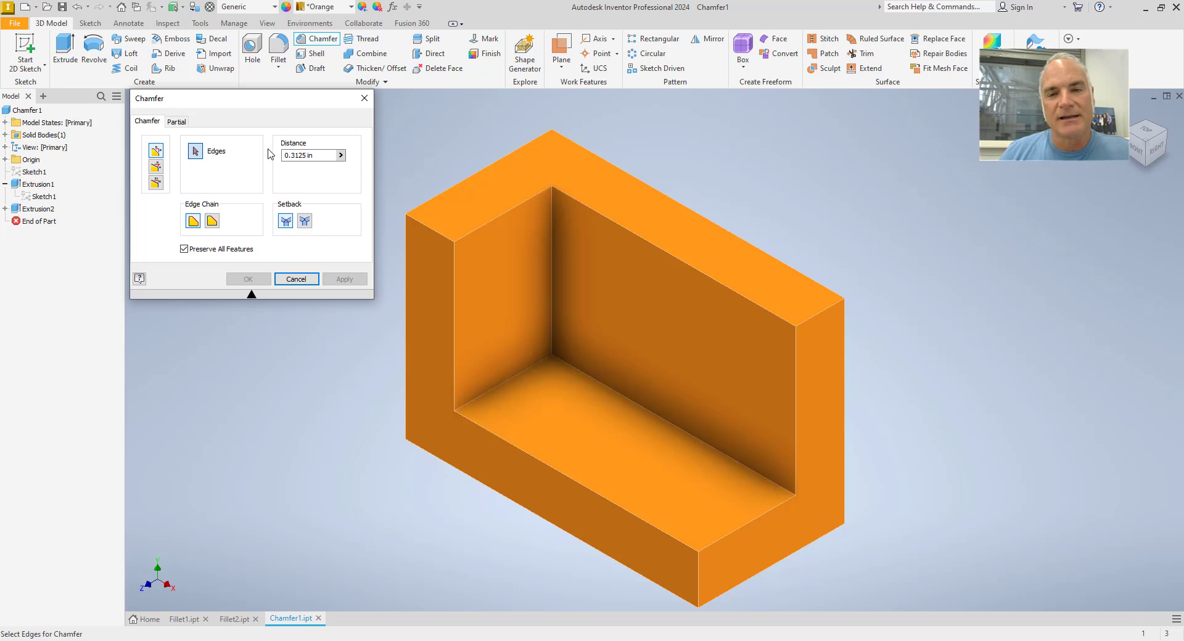
pyautogui.moveTo(333, 155); pyautogui.dragTo(285, 156)
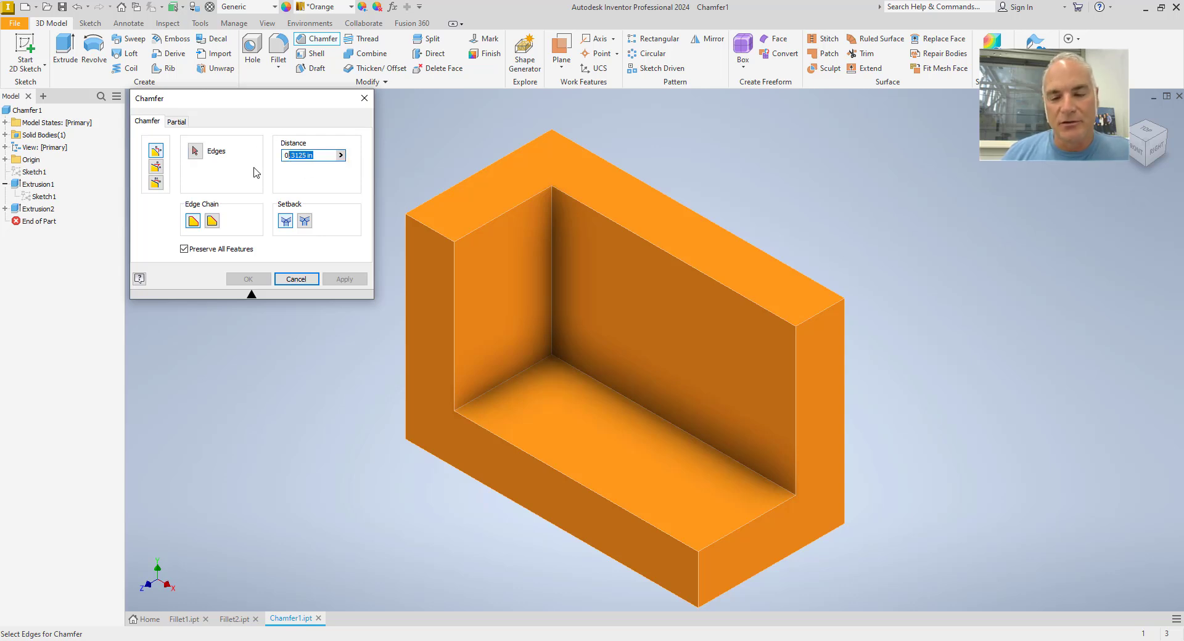
pyautogui.write('.25')
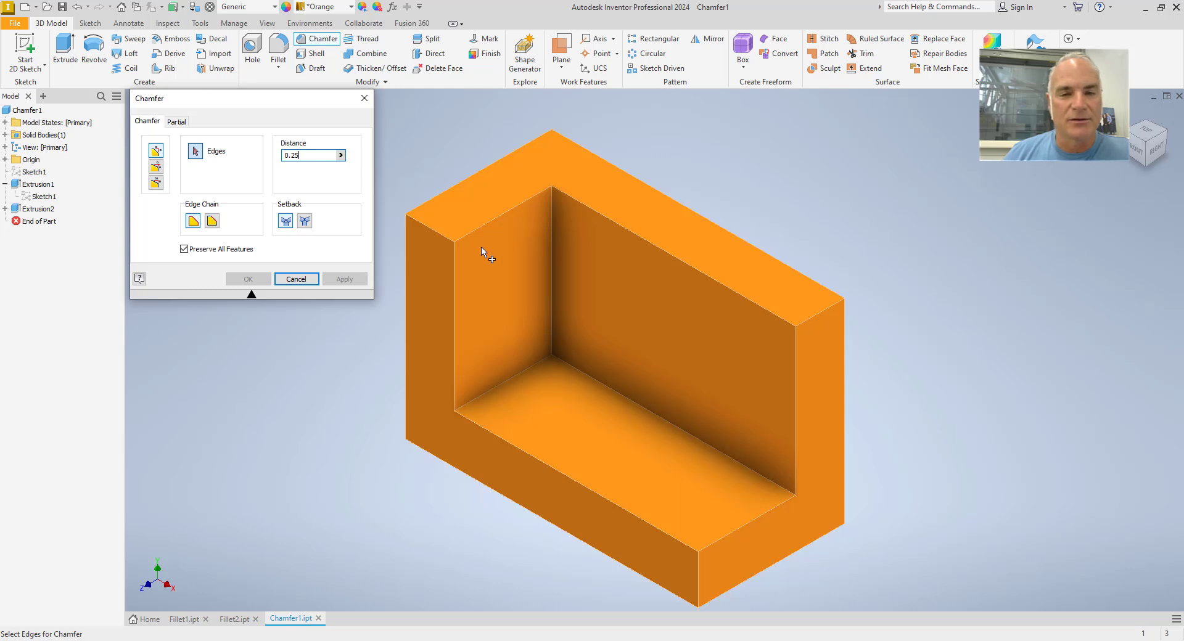
pyautogui.click(501, 217)
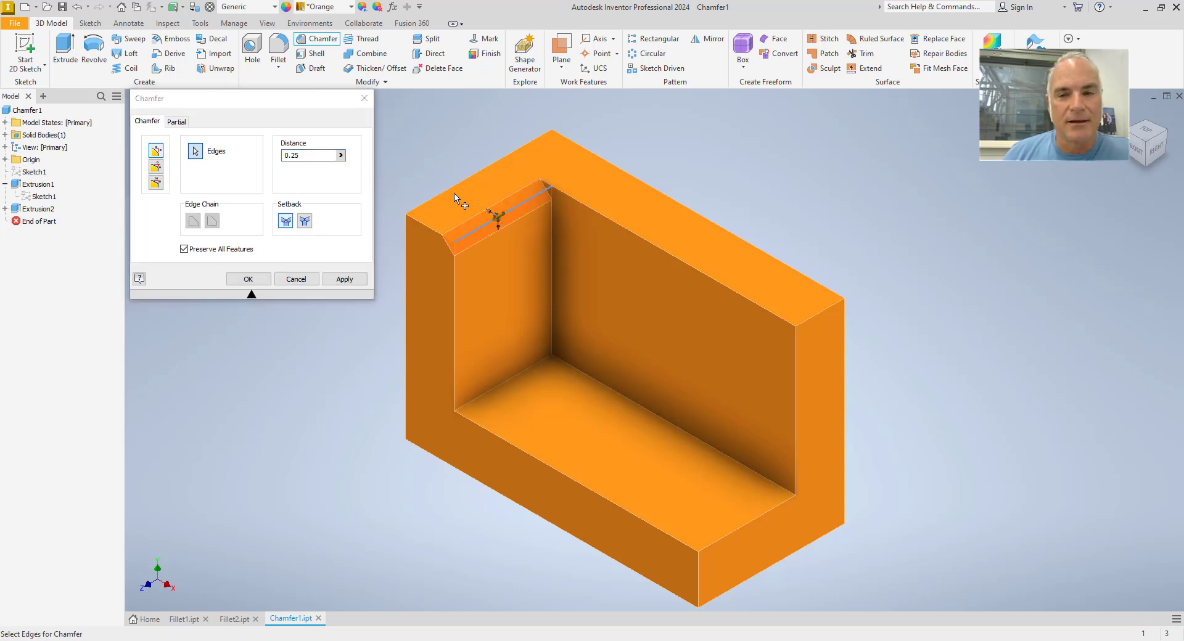
pyautogui.click(491, 387)
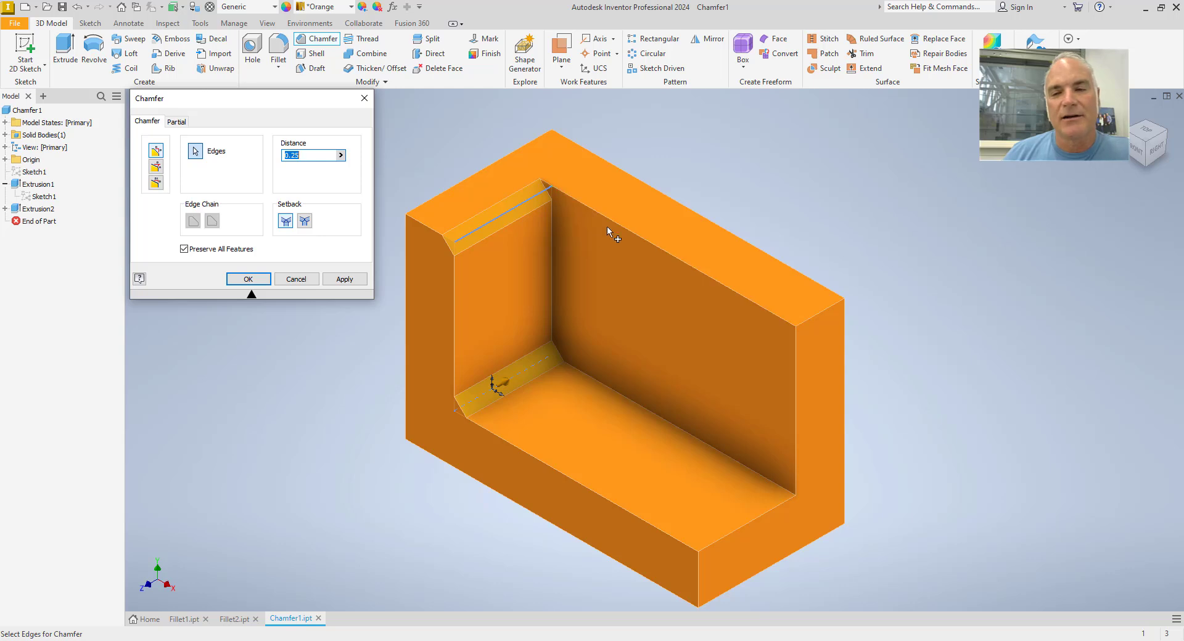
pyautogui.click(630, 232)
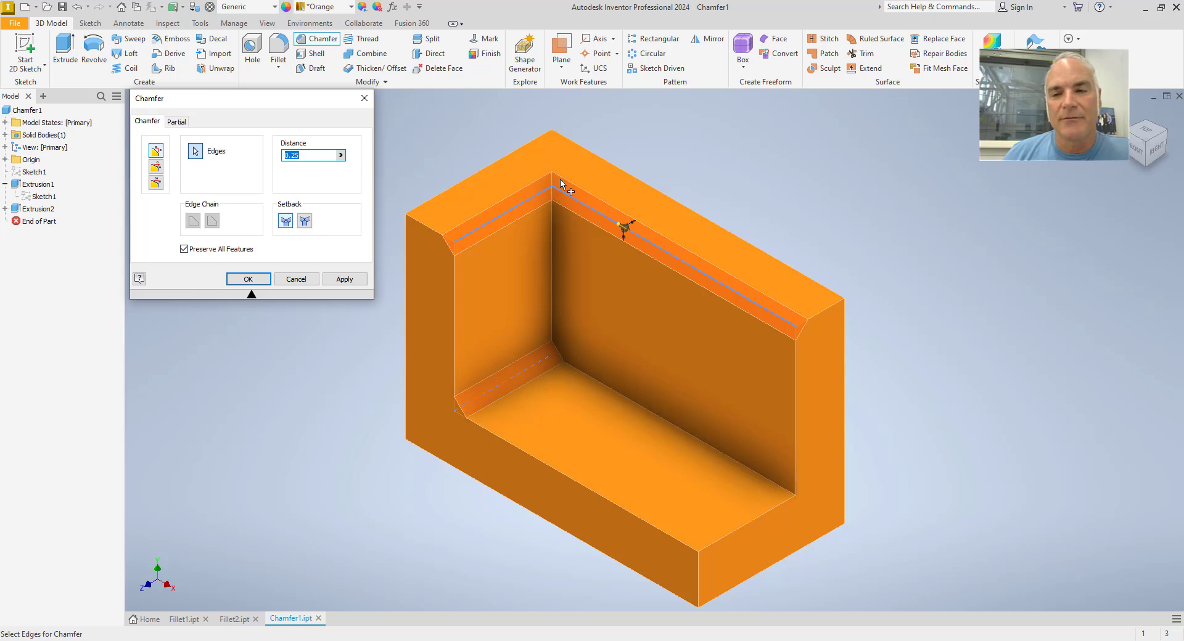
pyautogui.click(601, 387)
pyautogui.click(555, 286)
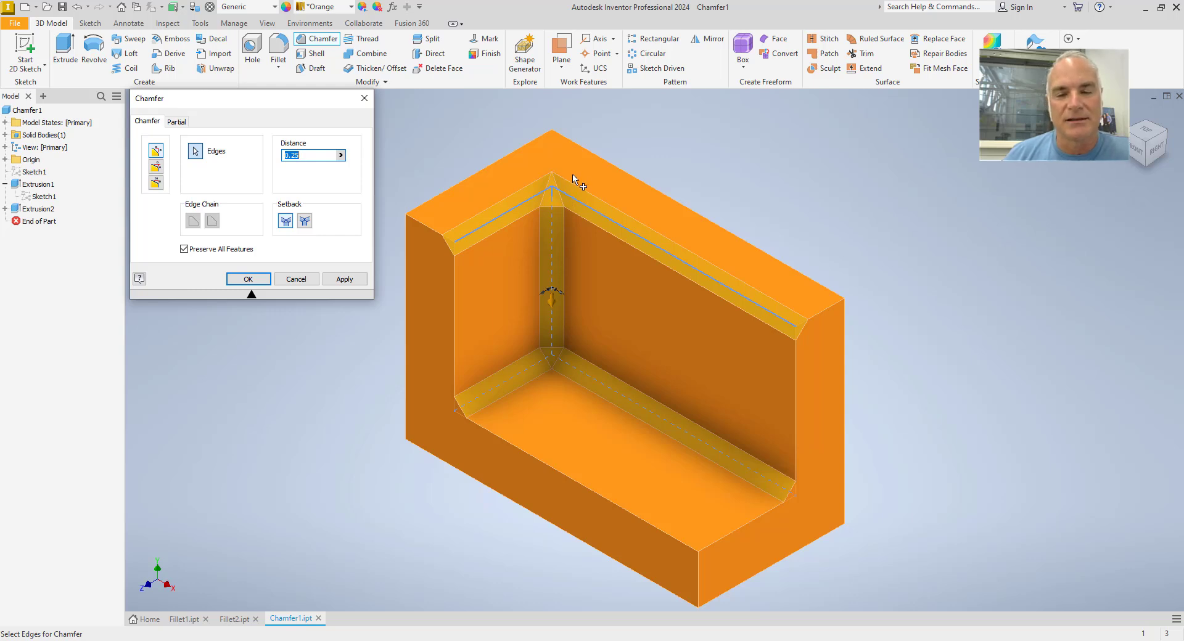
pyautogui.click(248, 279)
# Inspect the chamfered corners from another angle, restore the isometric view, and undo the chamfer.
pyautogui.moveTo(327, 297)
pyautogui.keyDown('shift'); pyautogui.mouseDown(button='middle')
pyautogui.moveTo(396, 275)
pyautogui.moveTo(354, 265)
pyautogui.moveTo(299, 275)
pyautogui.moveTo(470, 293)
pyautogui.moveTo(412, 294)
pyautogui.moveTo(447, 291)
pyautogui.mouseUp(button='middle'); pyautogui.keyUp('shift')
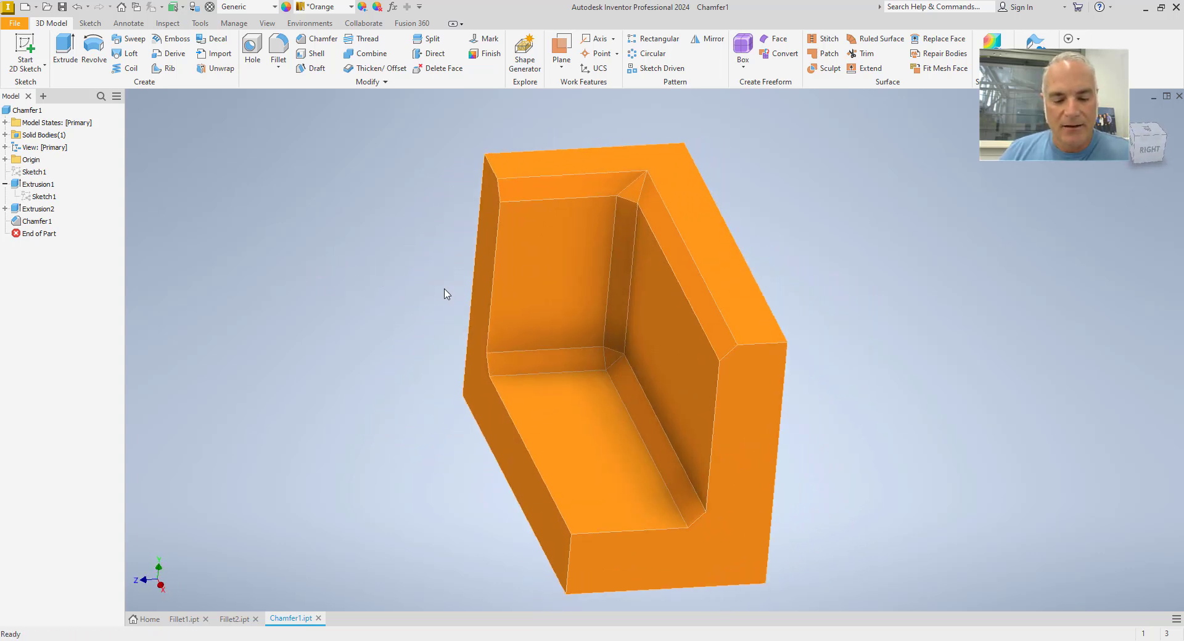
pyautogui.press('F6')
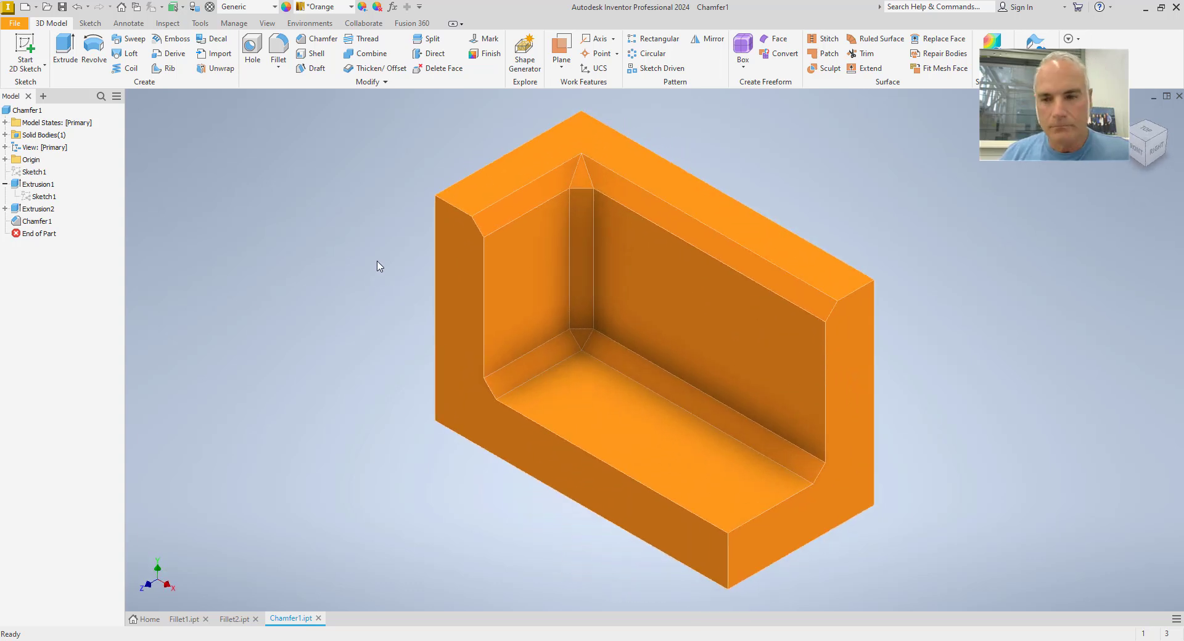
pyautogui.hotkey('ctrl', 'z')
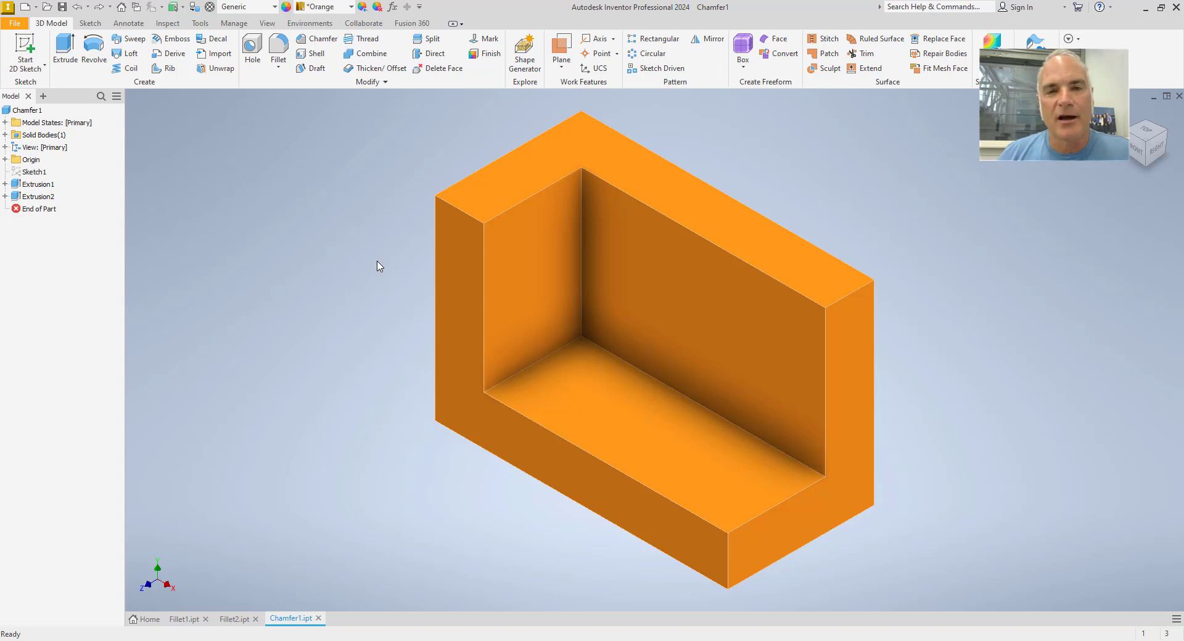
# Start a distance-and-angle chamfer of 0.25 in at 30 degrees, referencing the top face, on the recess's short upper edge.
pyautogui.click(318, 39)
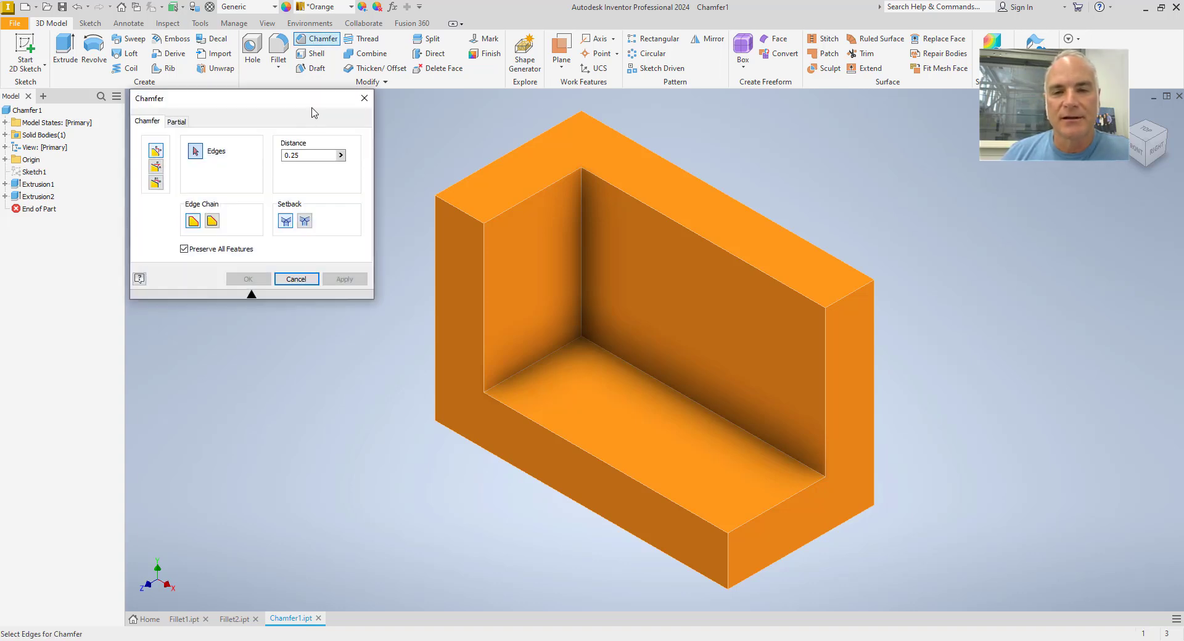
pyautogui.click(156, 167)
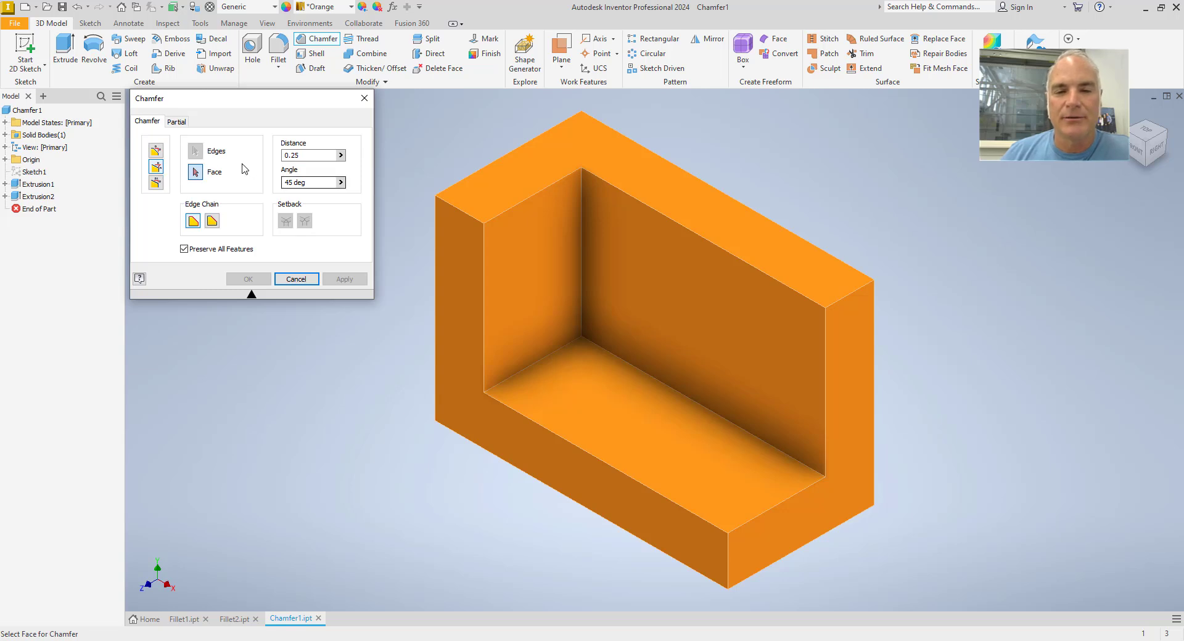
pyautogui.click(196, 172)
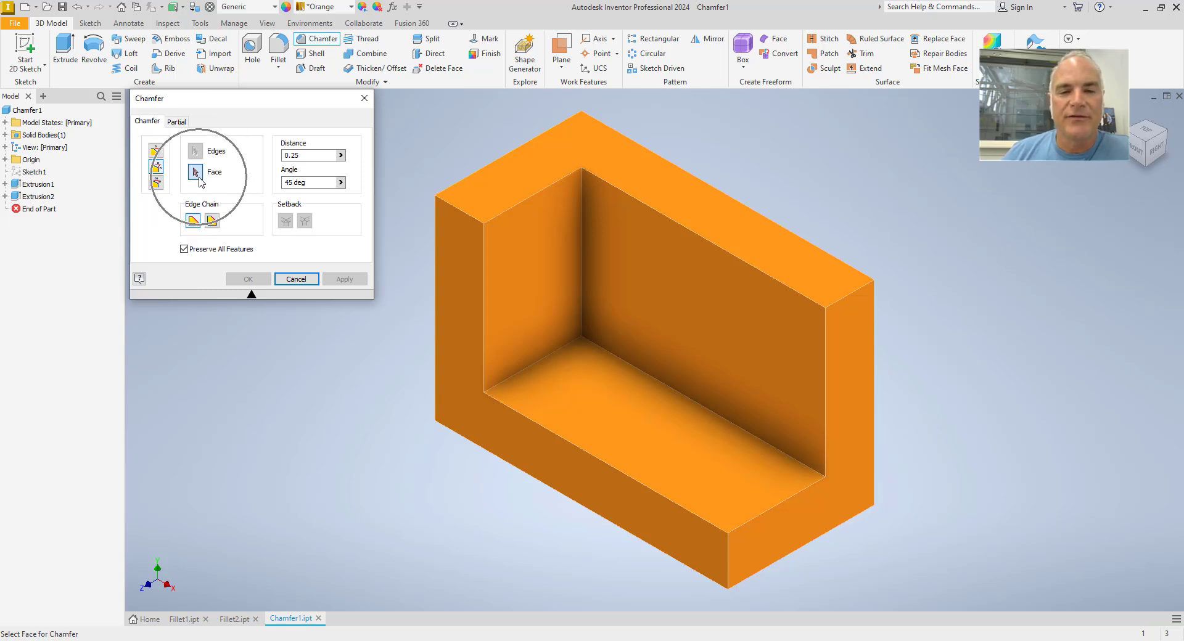
pyautogui.click(283, 183)
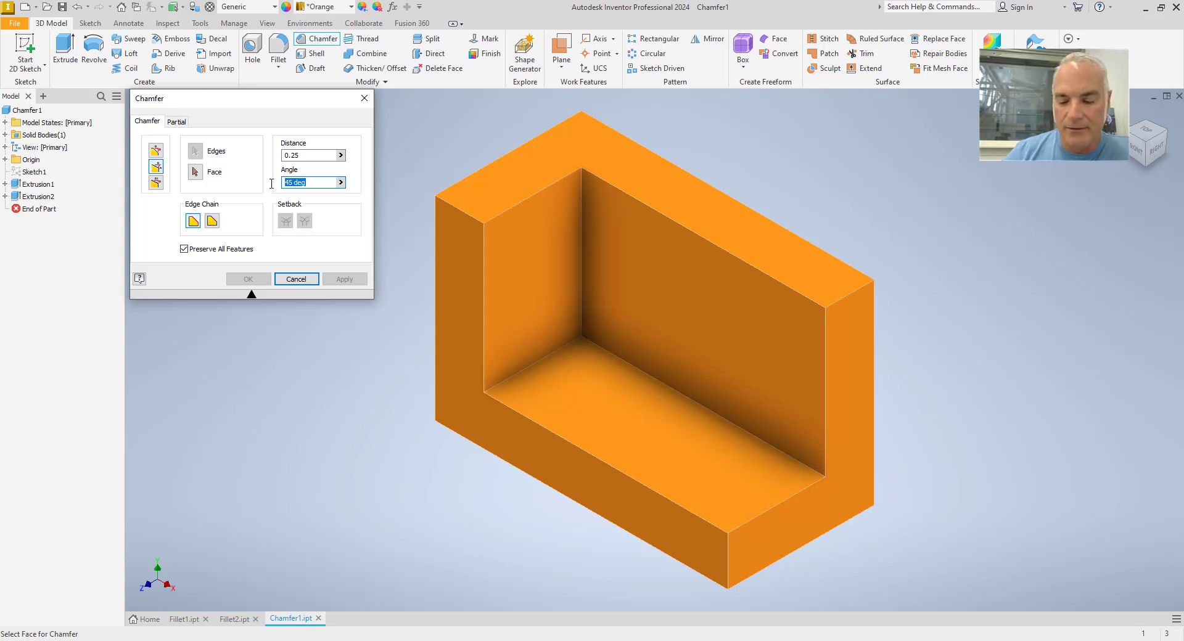
pyautogui.write('30')
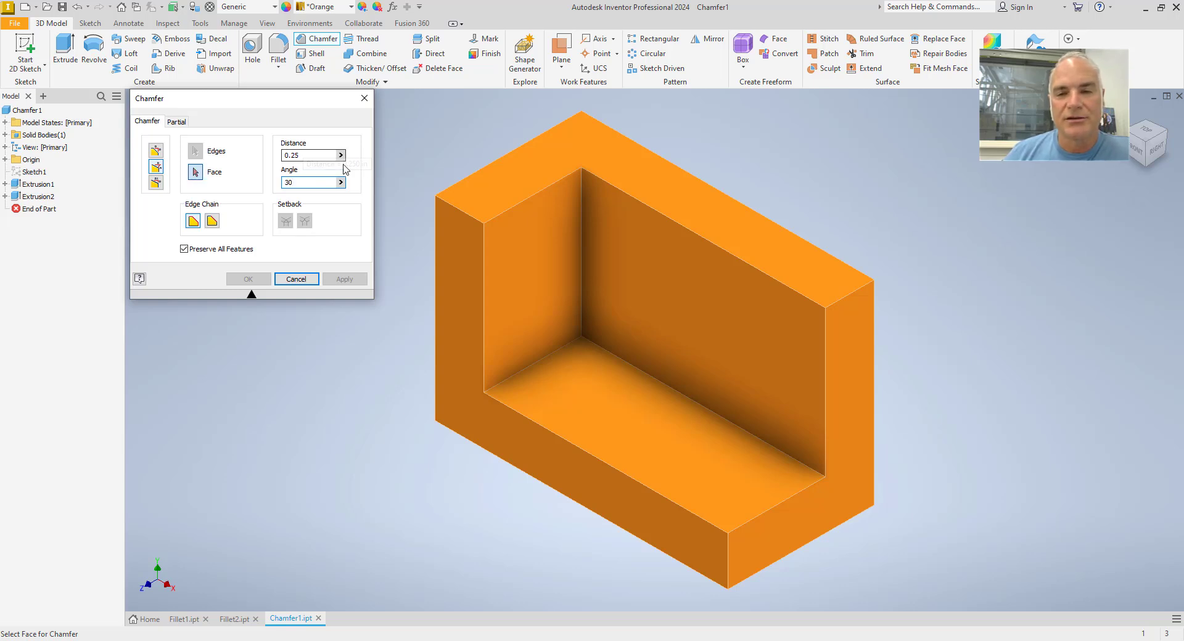
pyautogui.click(496, 191)
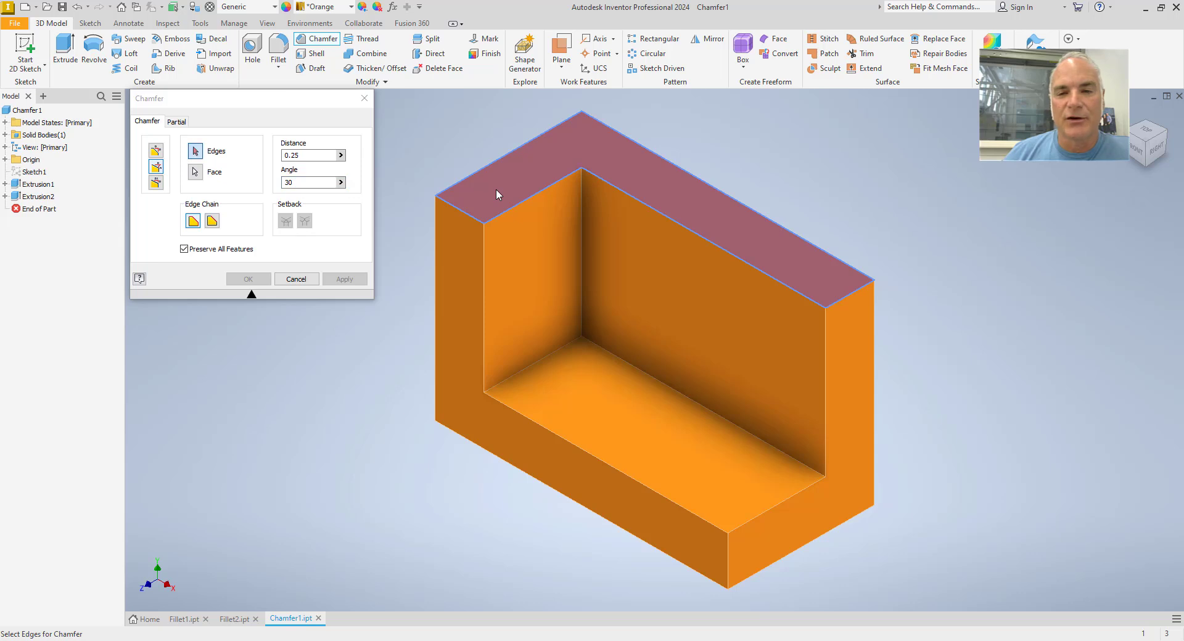
pyautogui.click(516, 213)
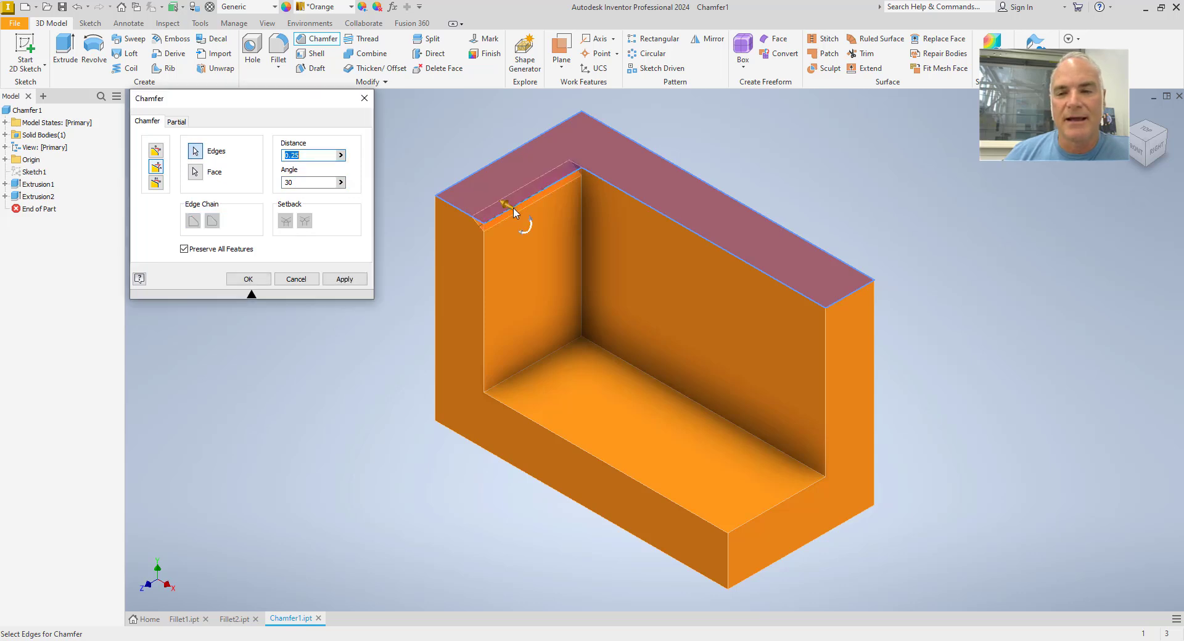
# Set the chamfer angle to 60 degrees.
pyautogui.scroll(3, 504, 224)
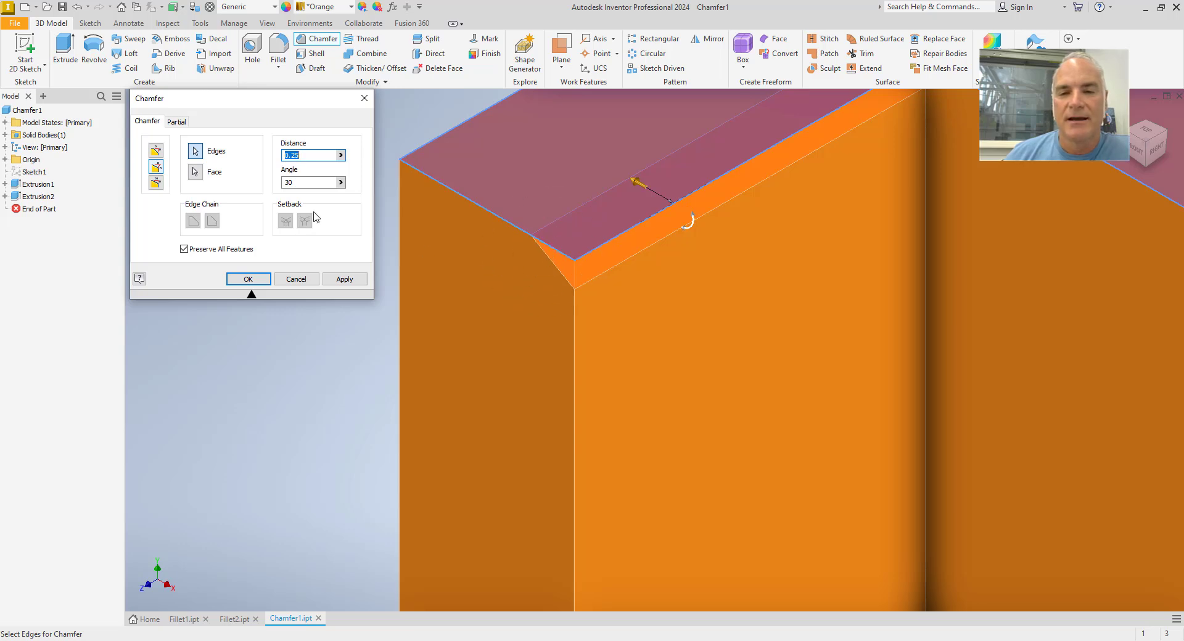
pyautogui.click(301, 184)
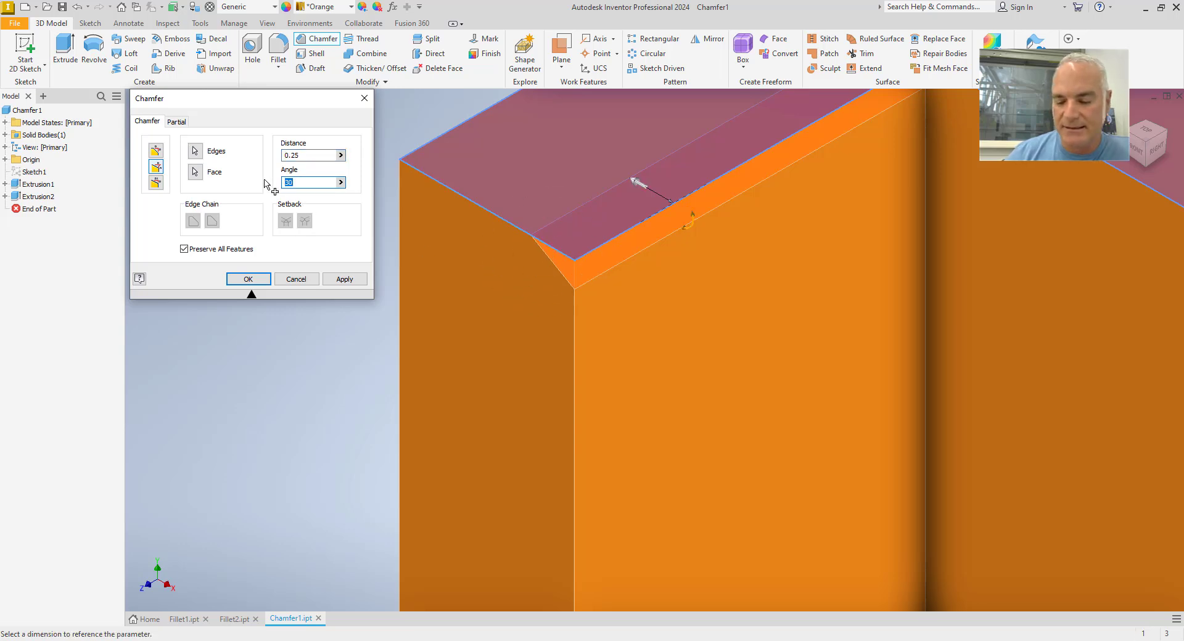
pyautogui.write('60')
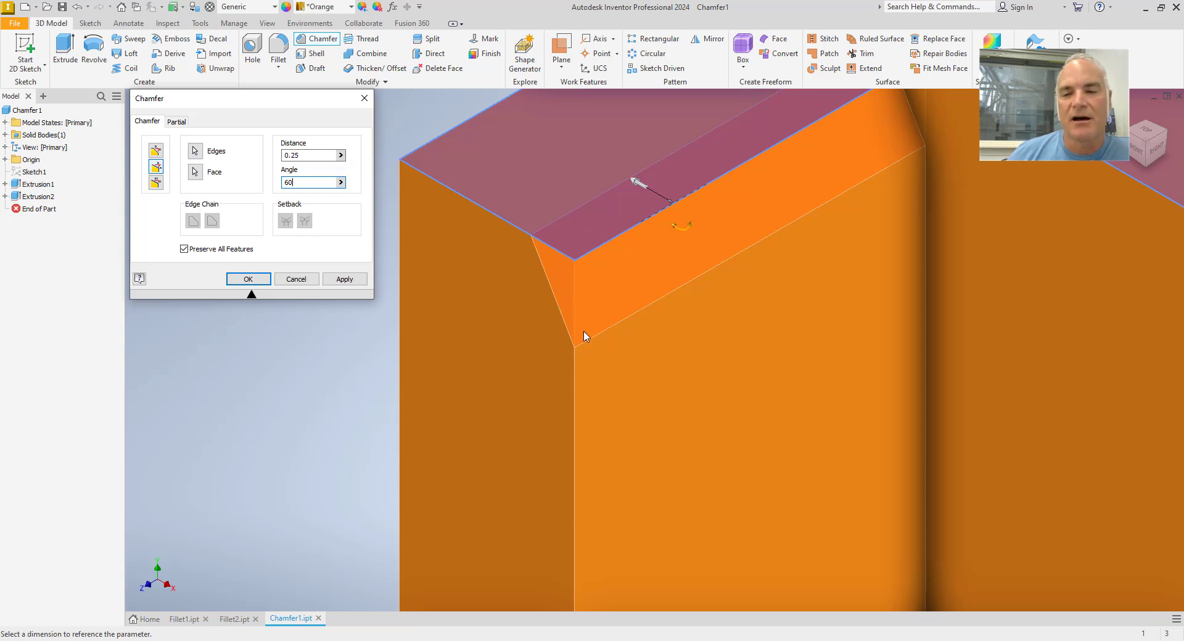
pyautogui.scroll(-5, 571, 307)
pyautogui.moveTo(571, 306); pyautogui.dragTo(510, 286, button='middle')
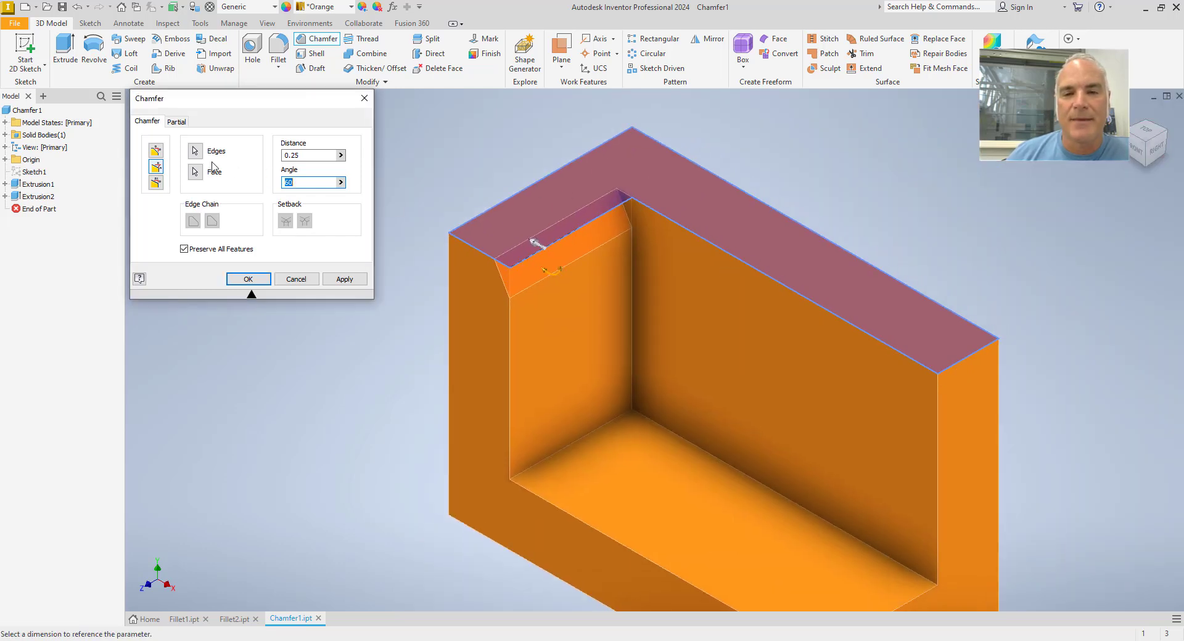
# Add the recess's long upper edge to the chamfer, try adding the vertical inner corner edge, and cancel the chamfer.
pyautogui.click(194, 150)
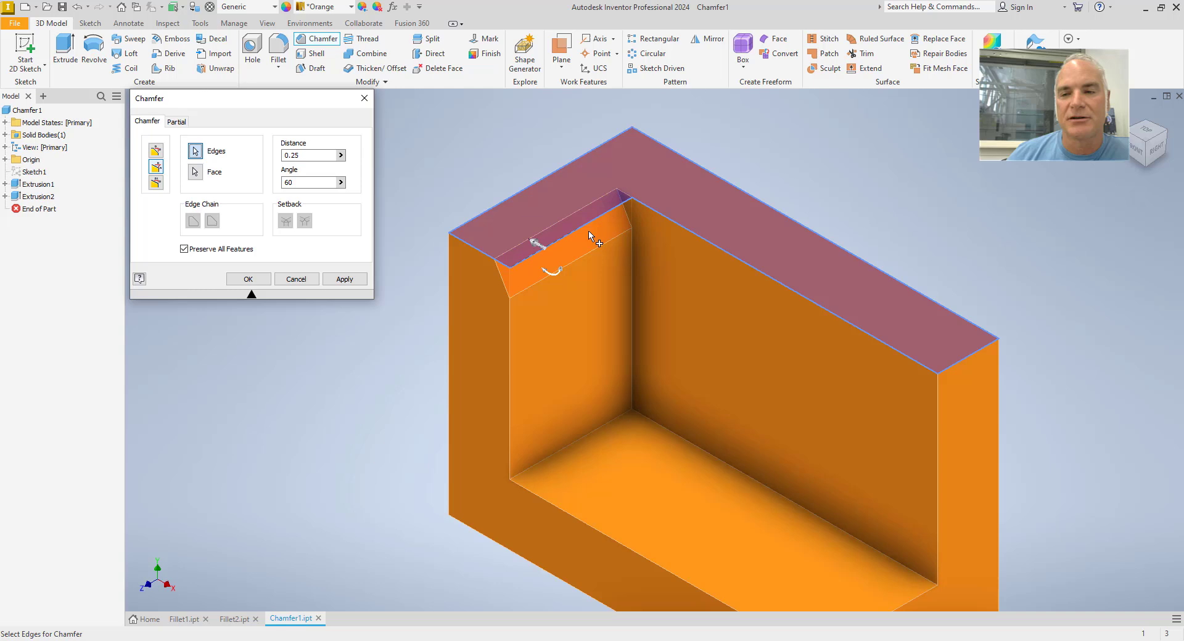
pyautogui.click(695, 237)
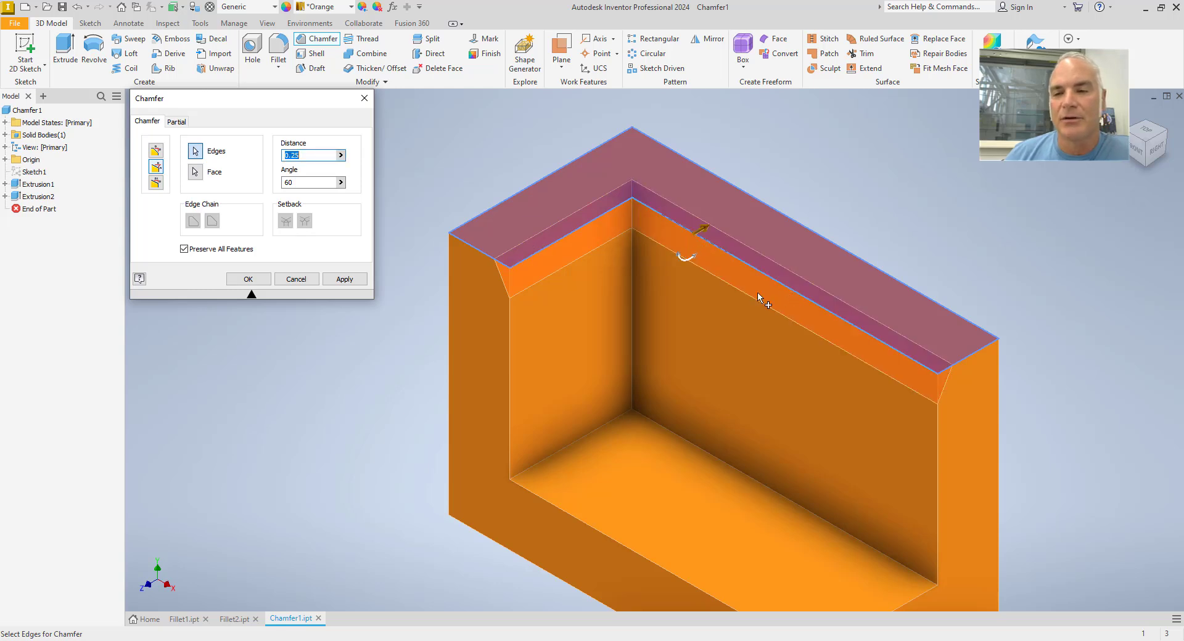
pyautogui.click(634, 282)
pyautogui.click(634, 282)
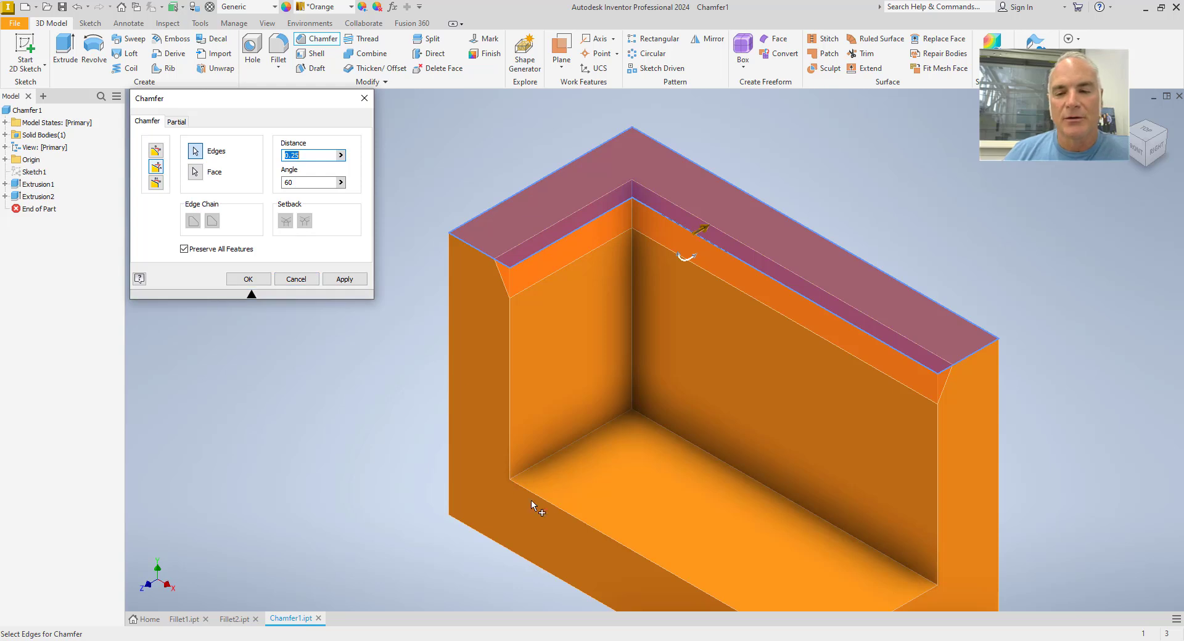
pyautogui.moveTo(815, 503); pyautogui.dragTo(801, 448, button='middle')
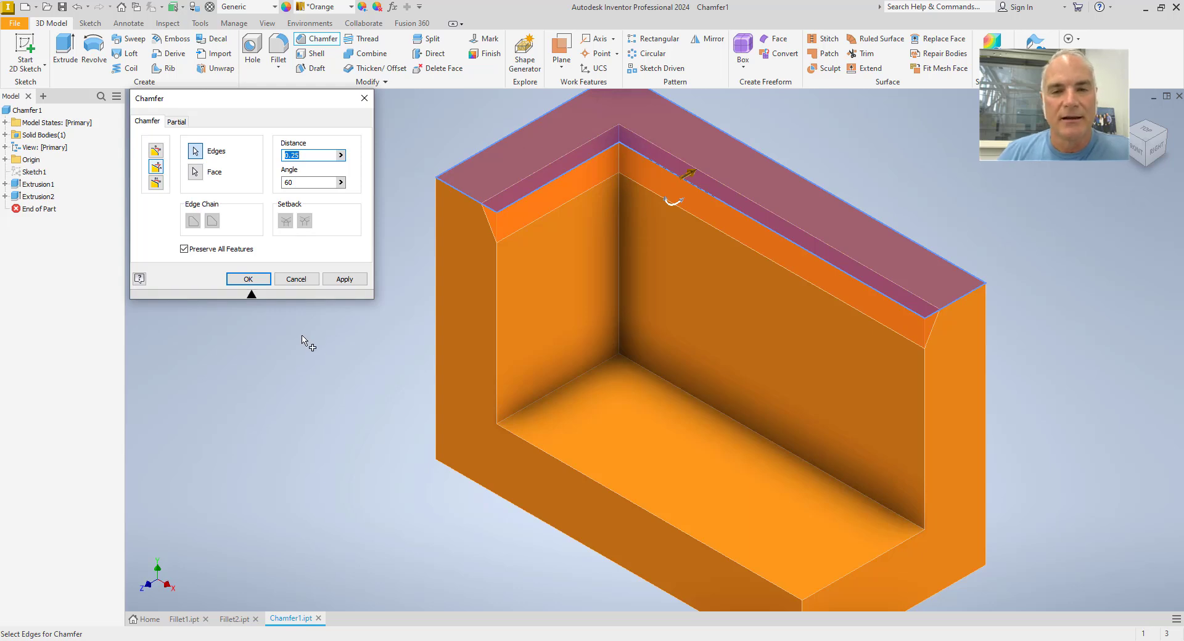
pyautogui.click(295, 279)
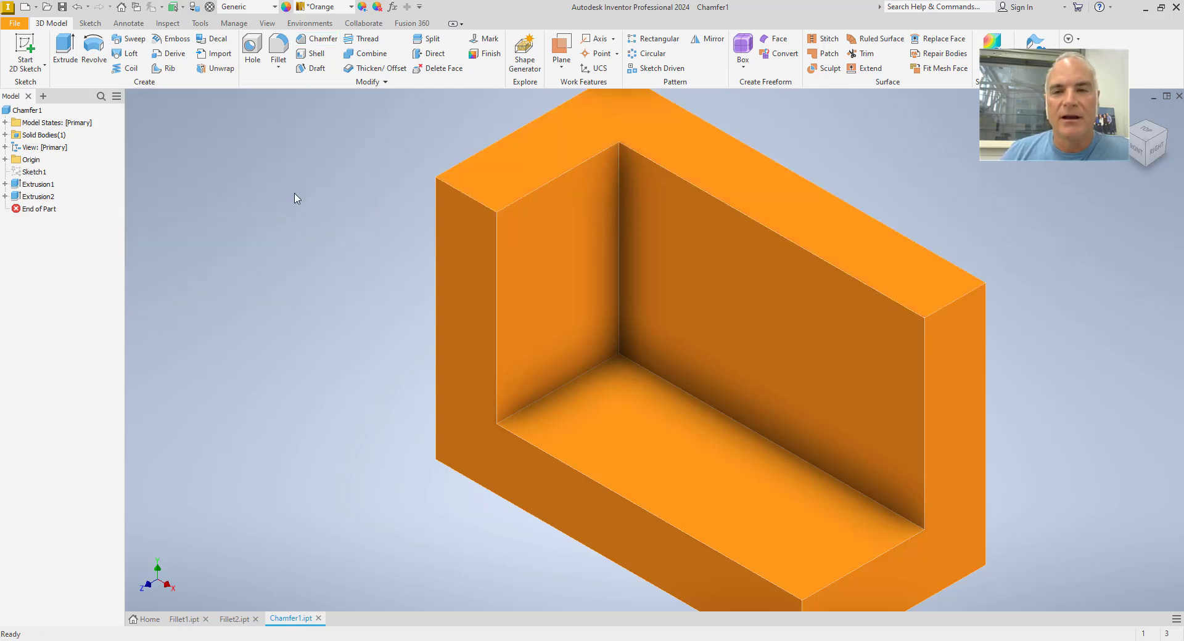
# Start a two-distance chamfer of 0.25 in and 1 in on the recess's short upper edge, and swap the distances' directions.
pyautogui.click(317, 39)
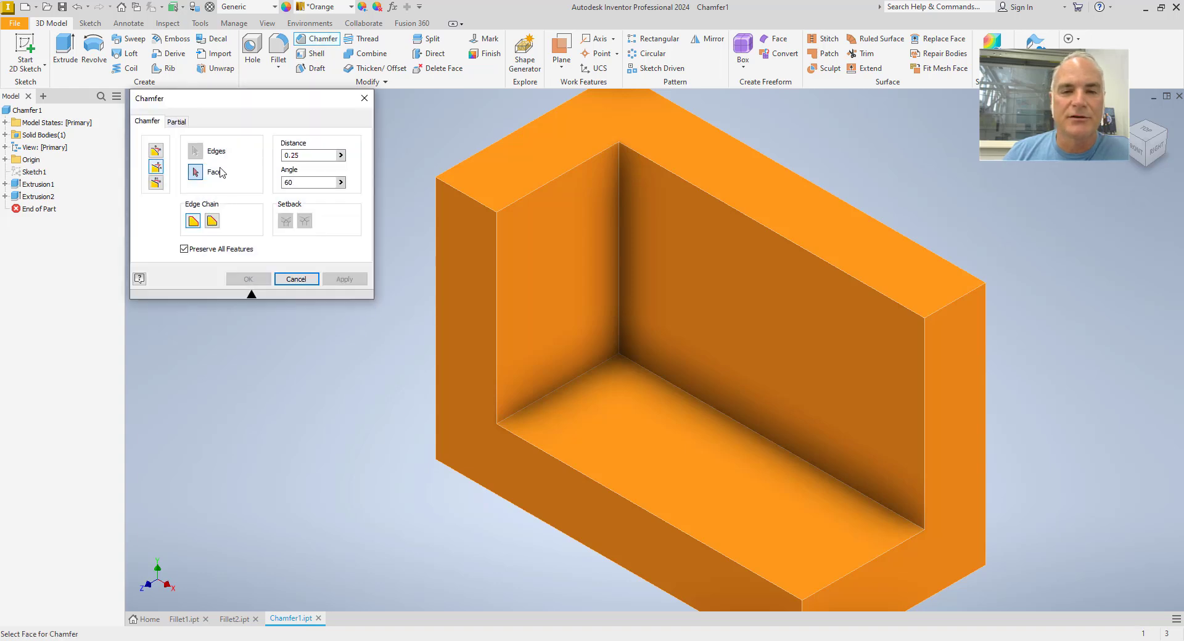
pyautogui.click(157, 184)
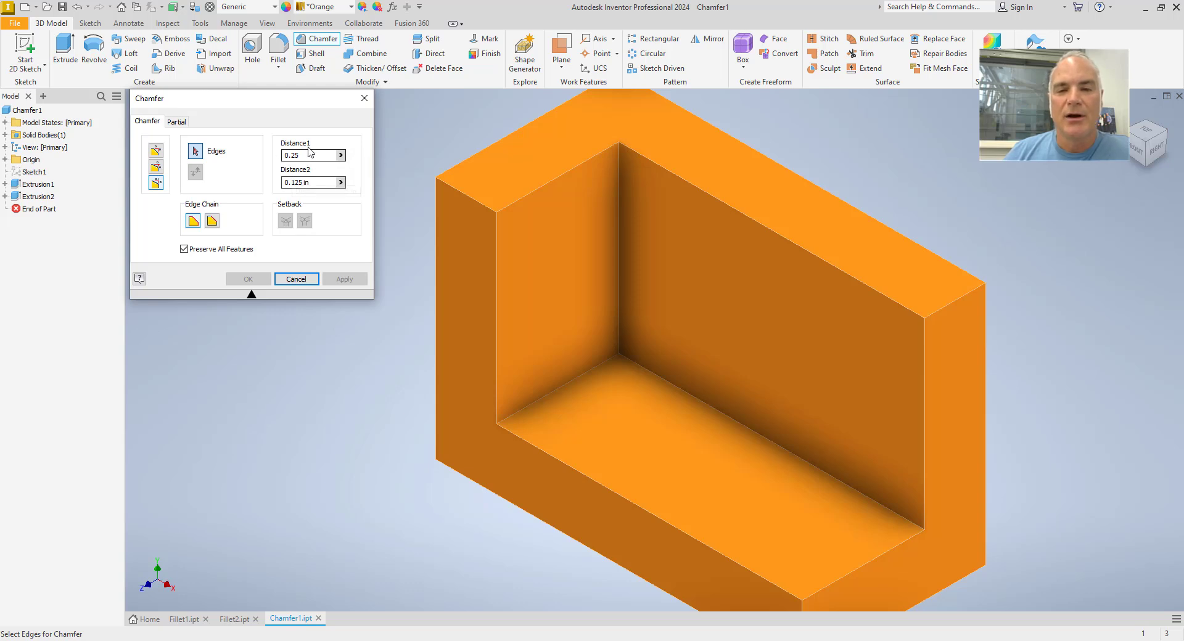
pyautogui.moveTo(302, 154); pyautogui.dragTo(273, 183)
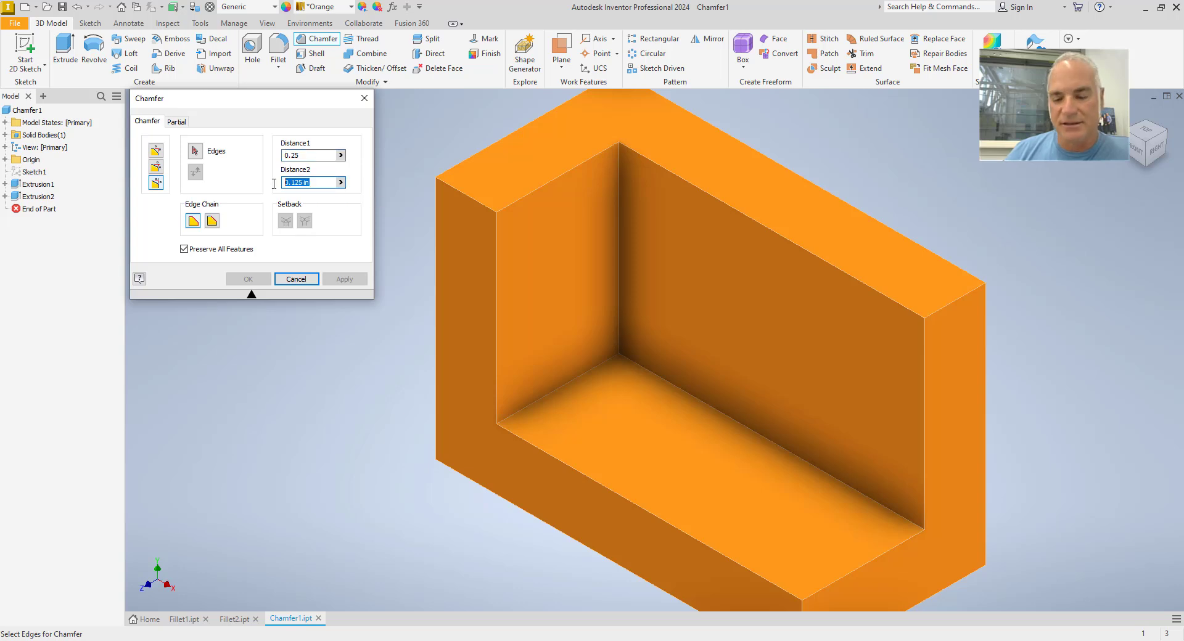
pyautogui.write('1')
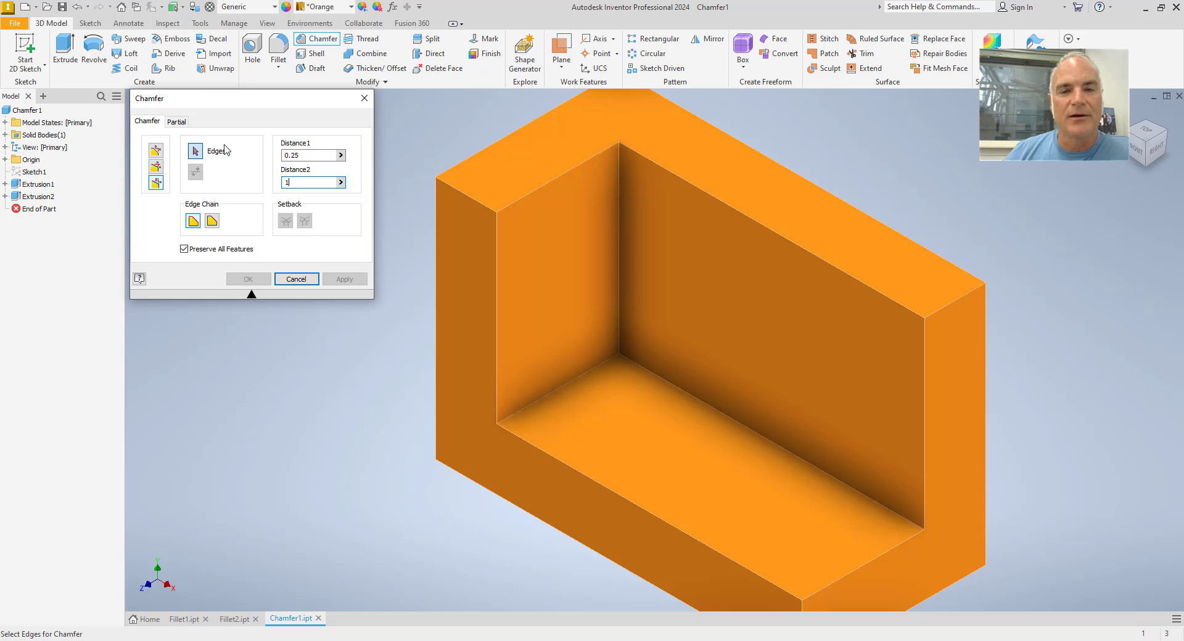
pyautogui.click(538, 196)
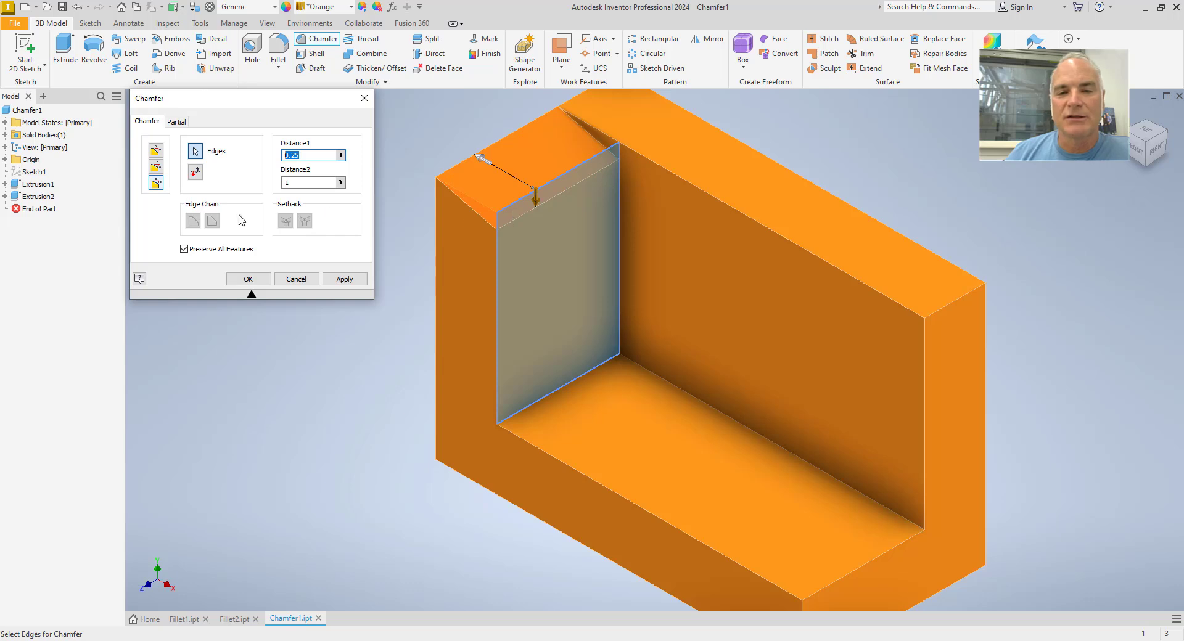
pyautogui.click(196, 173)
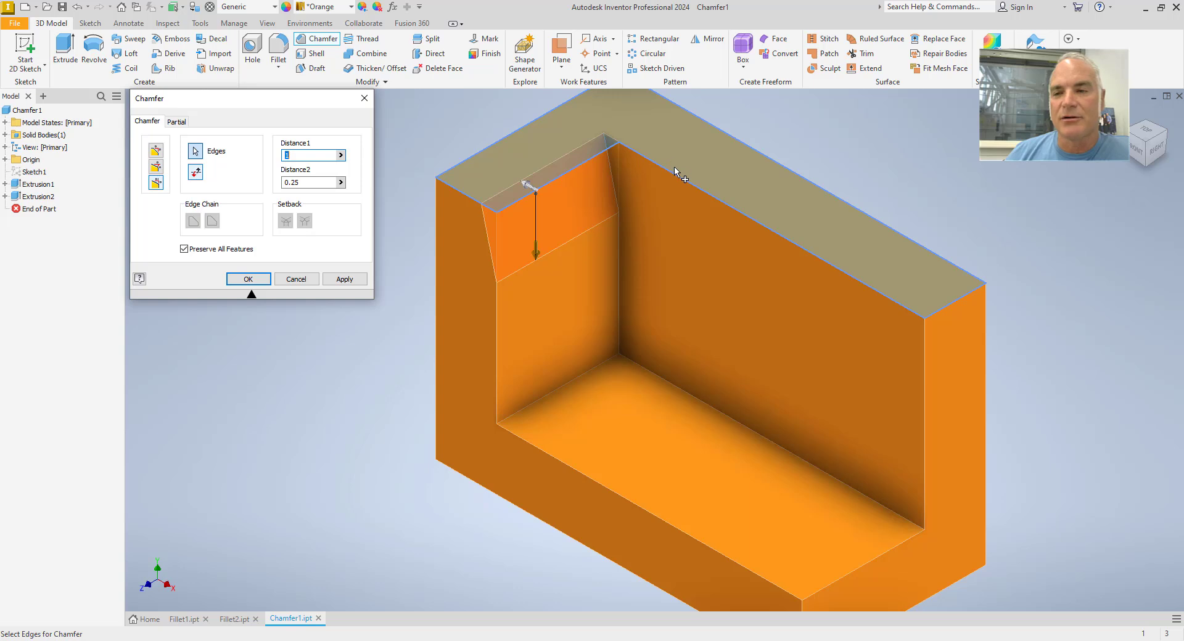
# Apply the two-distance chamfer also to the recess's long upper edge and the block's two outer upper edges, and undo it.
pyautogui.click(684, 180)
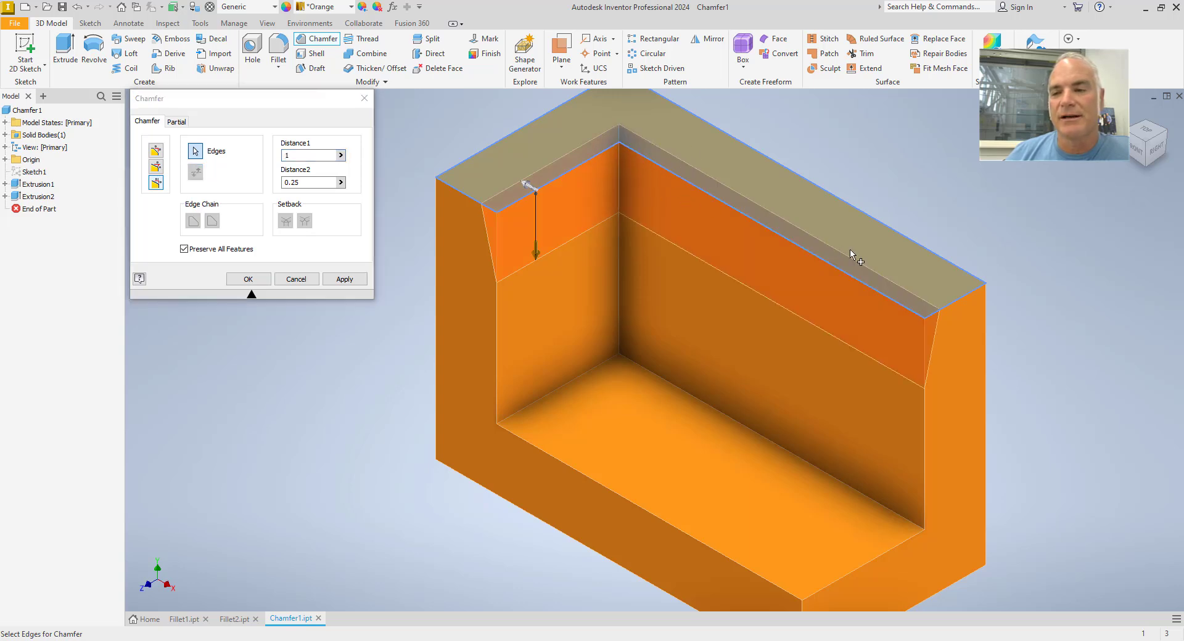
pyautogui.click(931, 262)
pyautogui.moveTo(691, 206); pyautogui.dragTo(733, 255, button='middle')
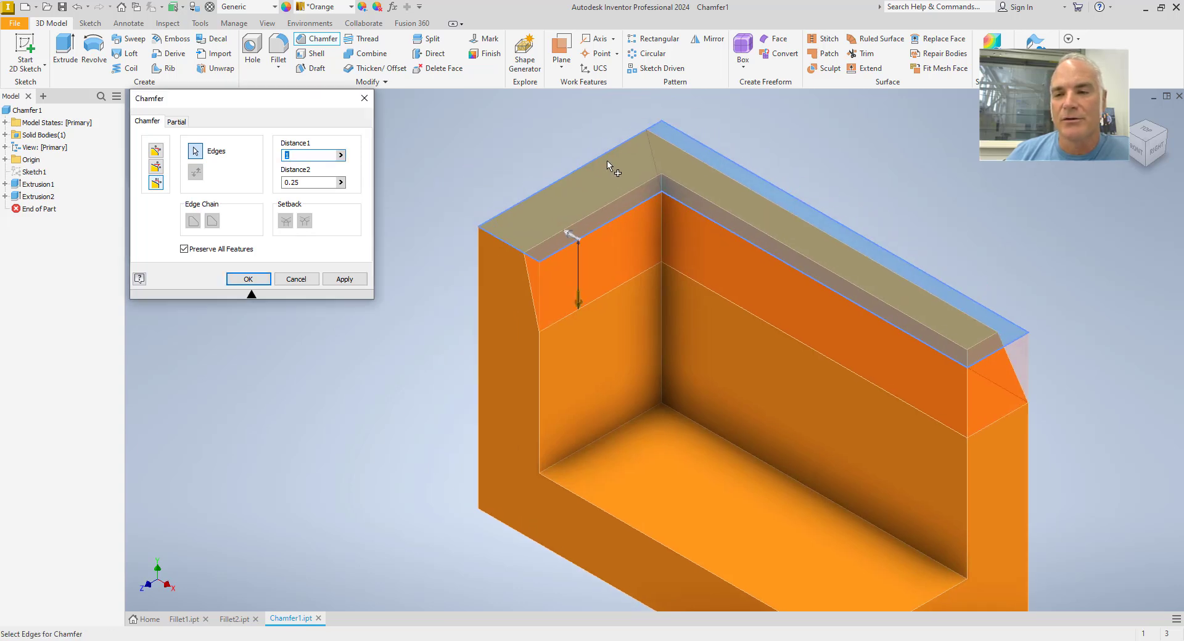
pyautogui.click(603, 158)
pyautogui.click(504, 248)
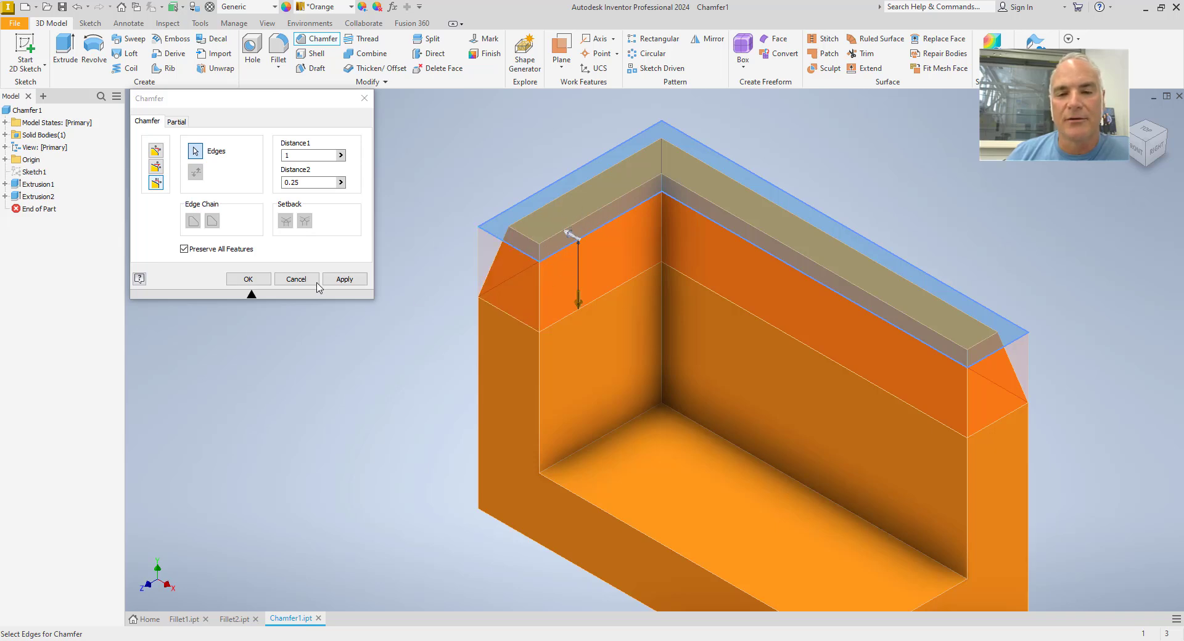
pyautogui.click(344, 280)
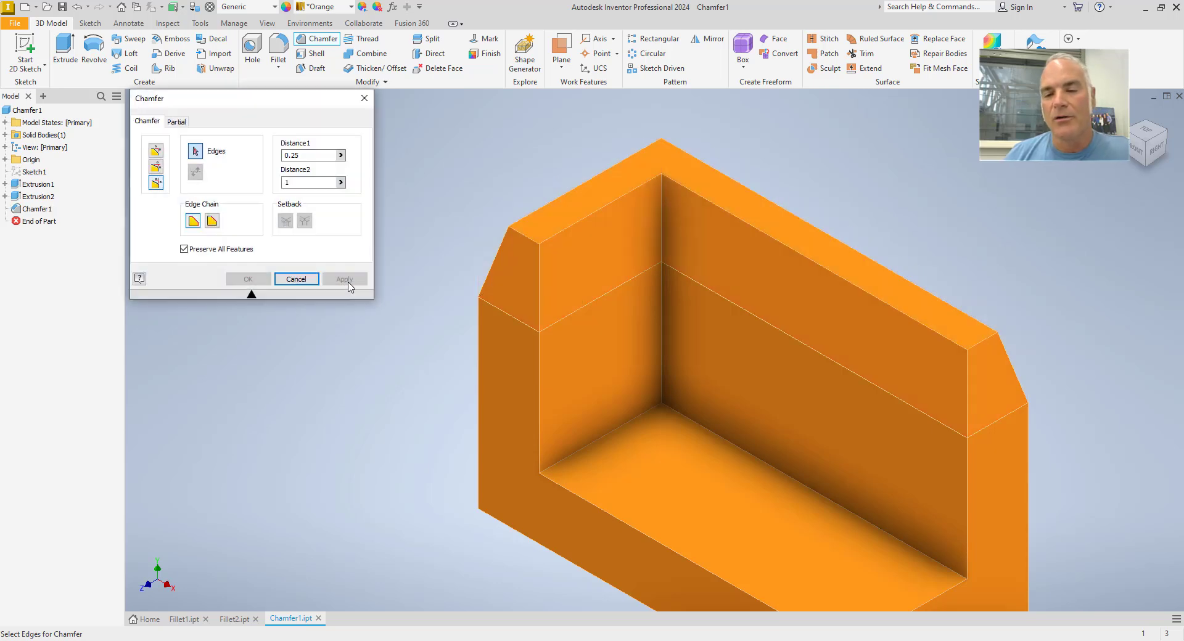
pyautogui.click(303, 280)
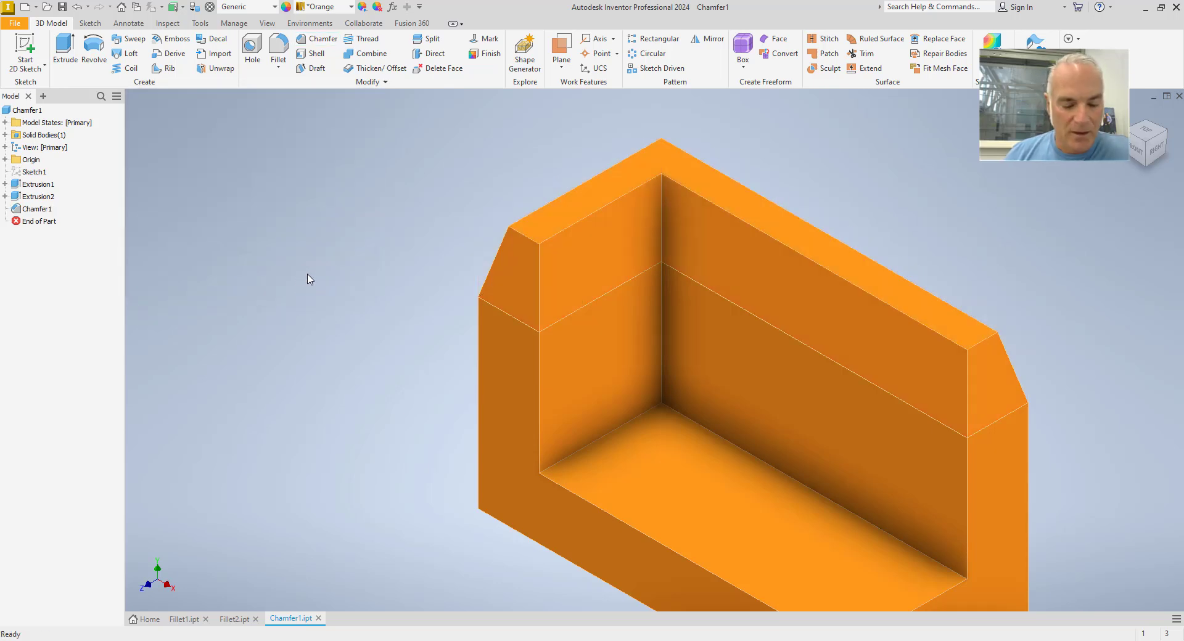
pyautogui.hotkey('ctrl', 'z')
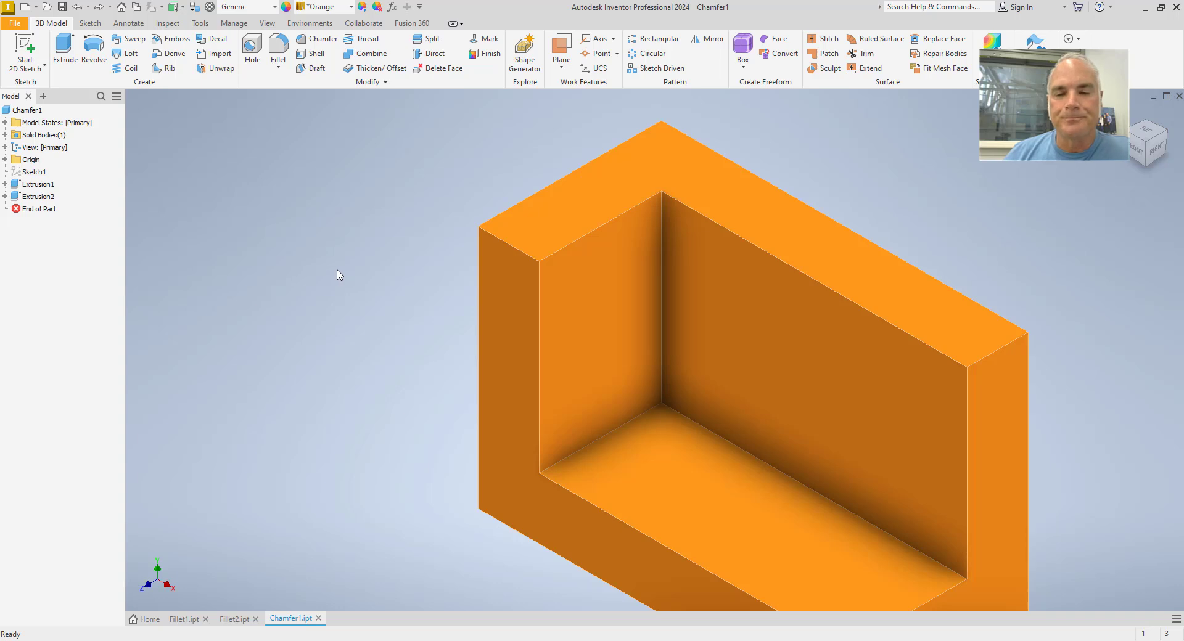
# Start an equal-distance chamfer of 0.25 in on the recess's short and long upper edges.
pyautogui.click(278, 66)
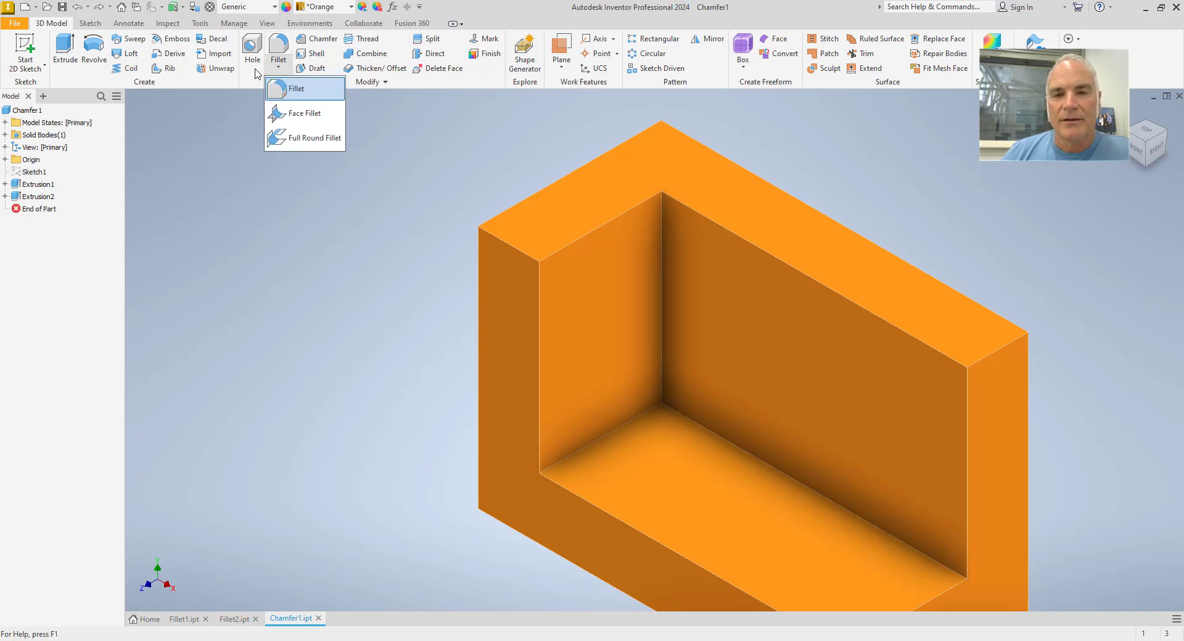
pyautogui.click(313, 41)
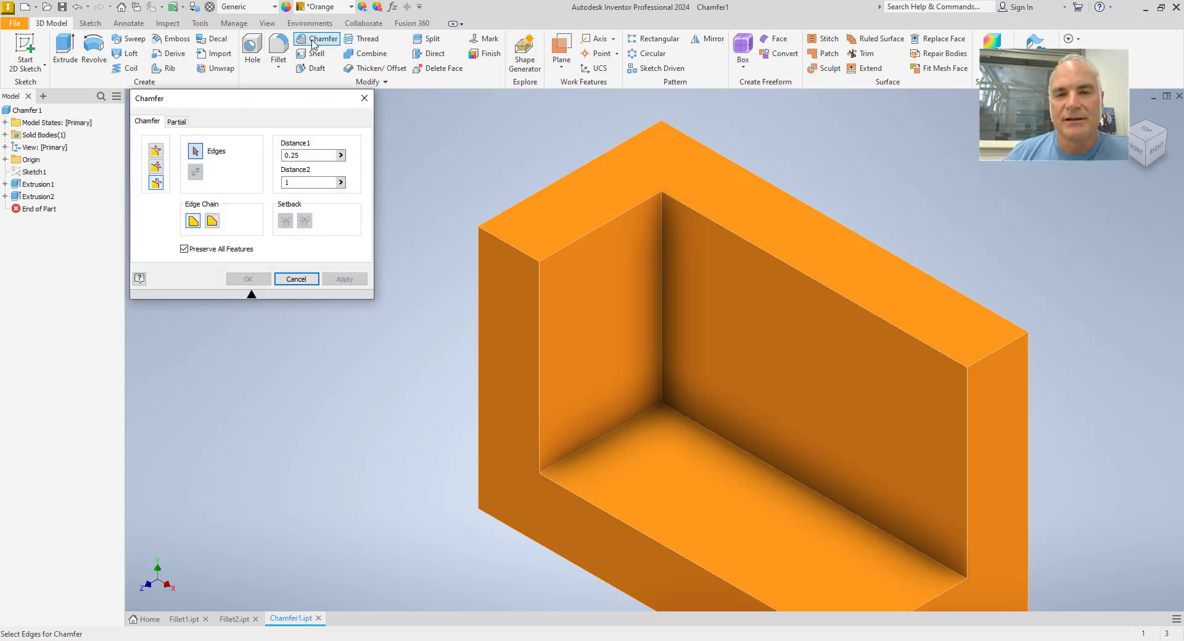
pyautogui.click(160, 154)
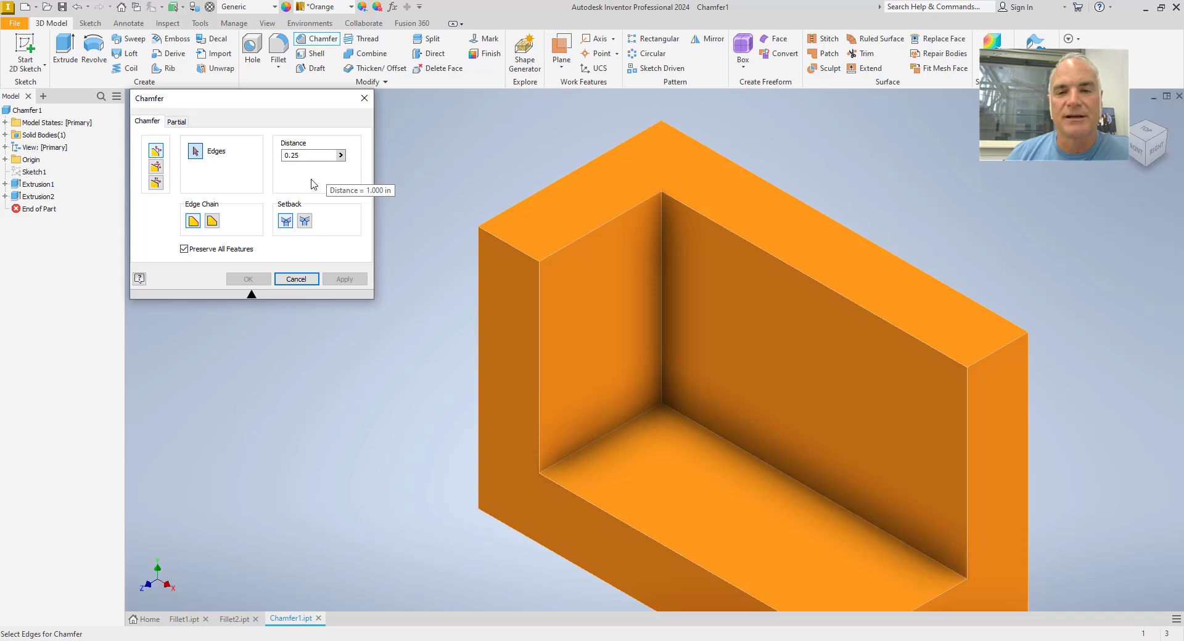
pyautogui.click(570, 248)
pyautogui.click(714, 224)
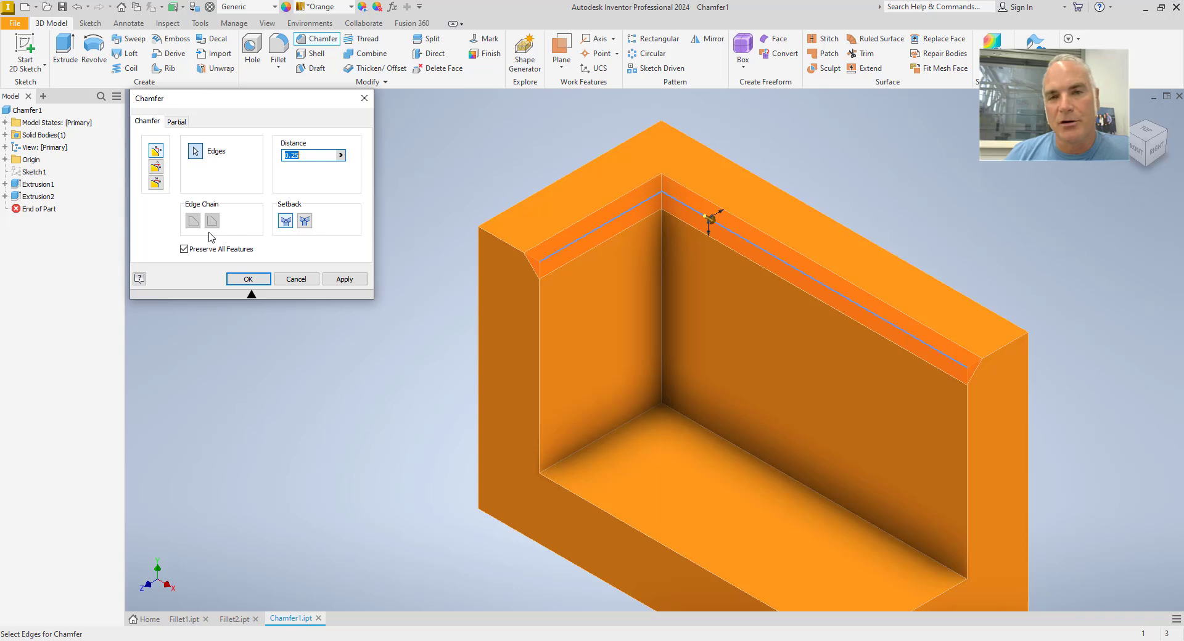
# Make the chamfer partial from the inner corner with To End driven, about 1.35 in along the short edge and 0.94 in along the long edge.
pyautogui.click(177, 122)
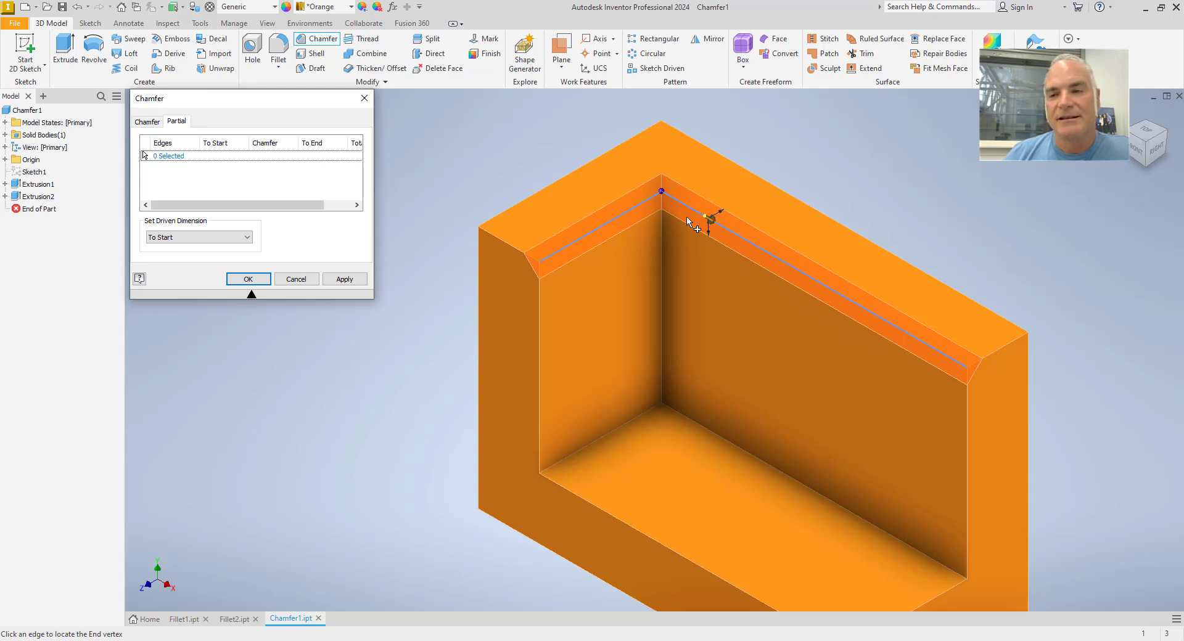
pyautogui.click(661, 192)
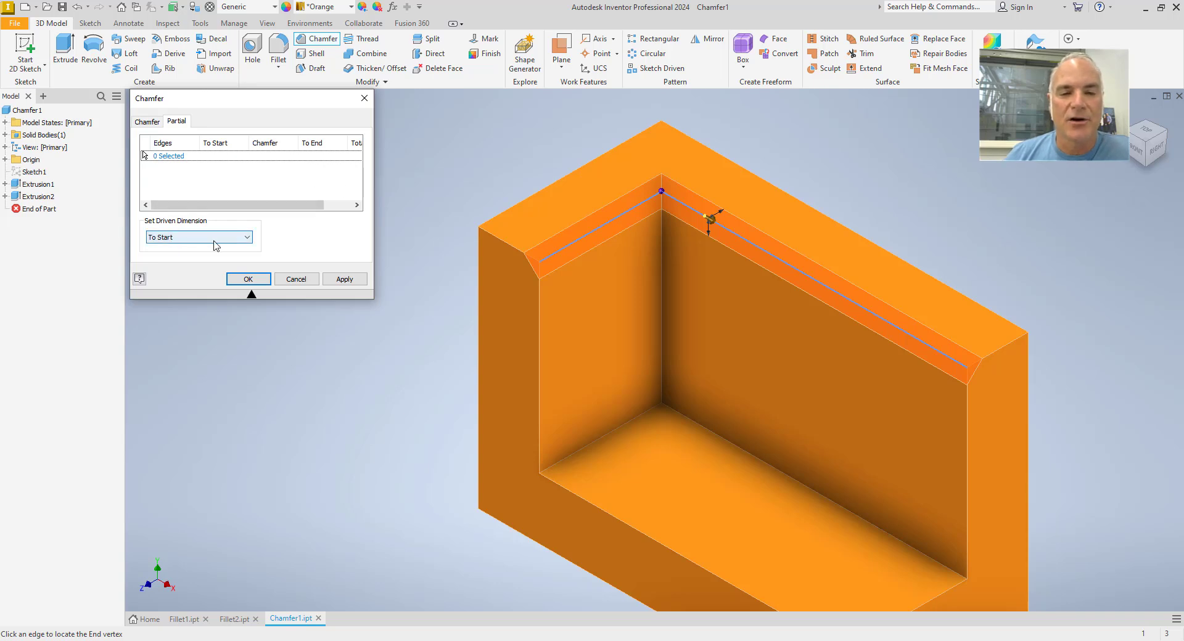
pyautogui.click(179, 238)
pyautogui.click(174, 265)
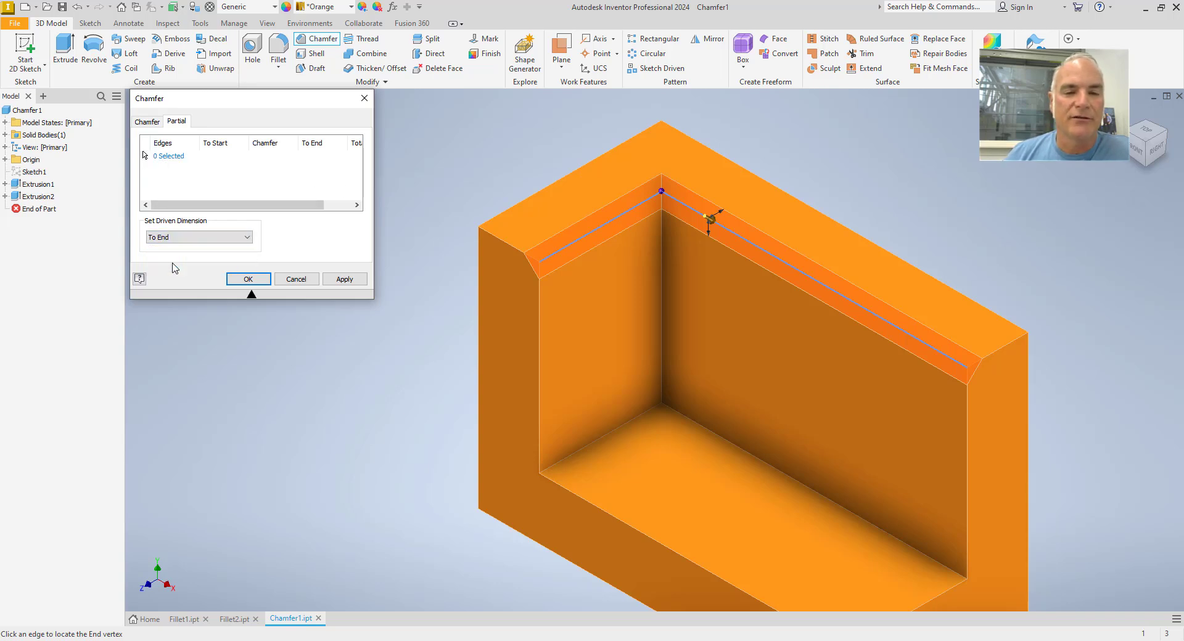
pyautogui.click(625, 219)
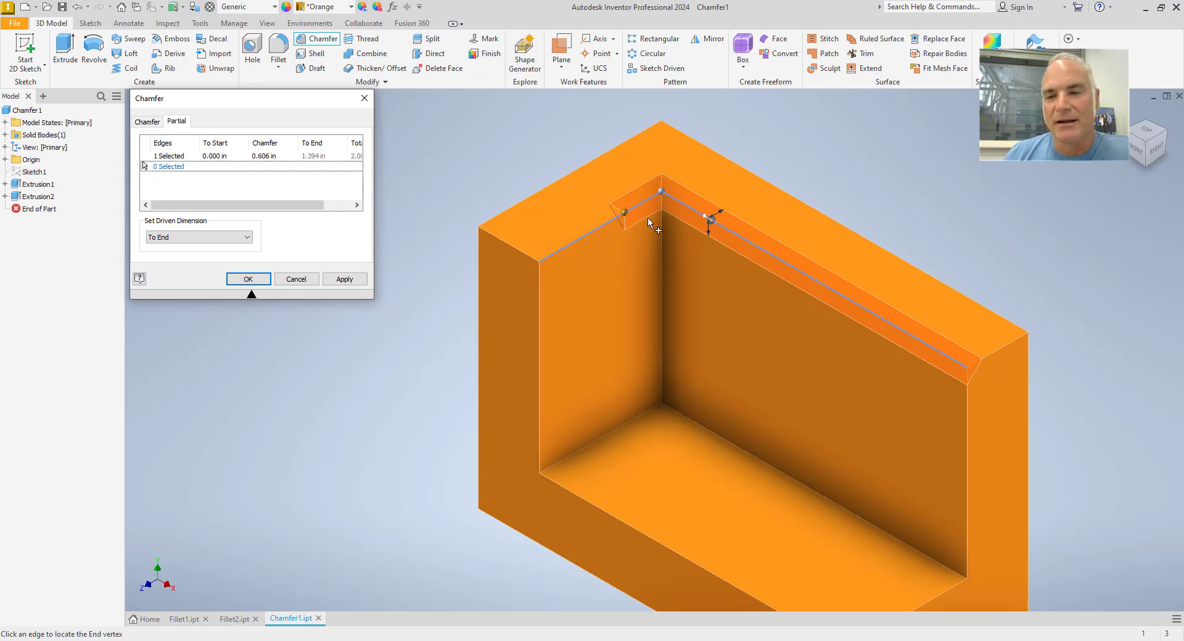
pyautogui.click(721, 224)
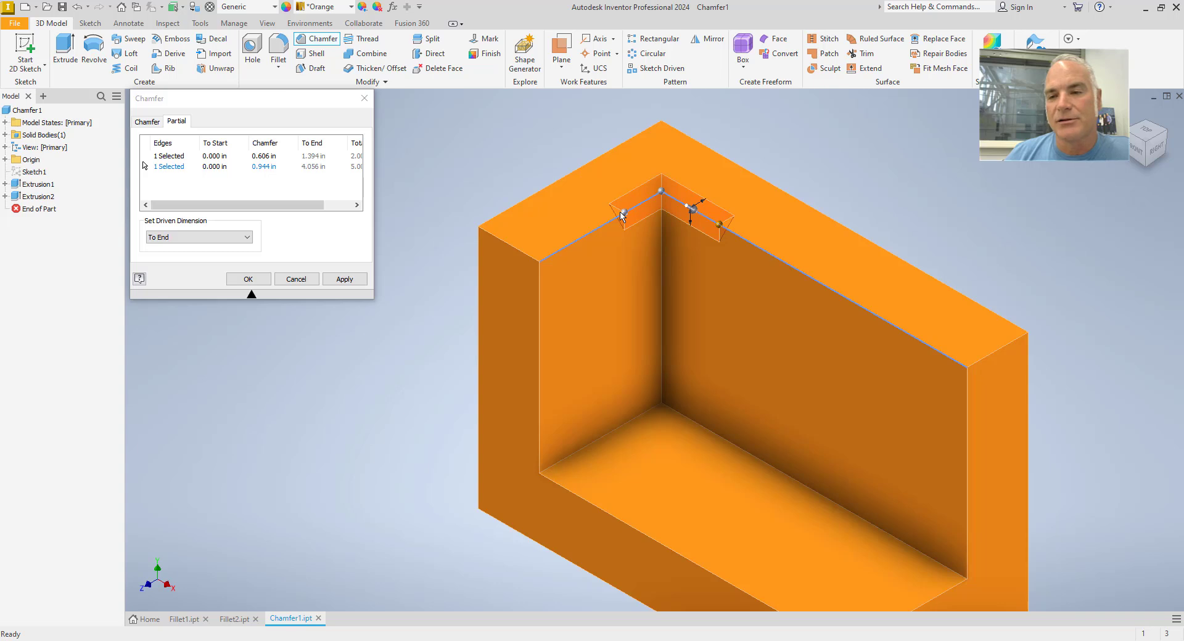
pyautogui.moveTo(625, 216); pyautogui.dragTo(579, 238)
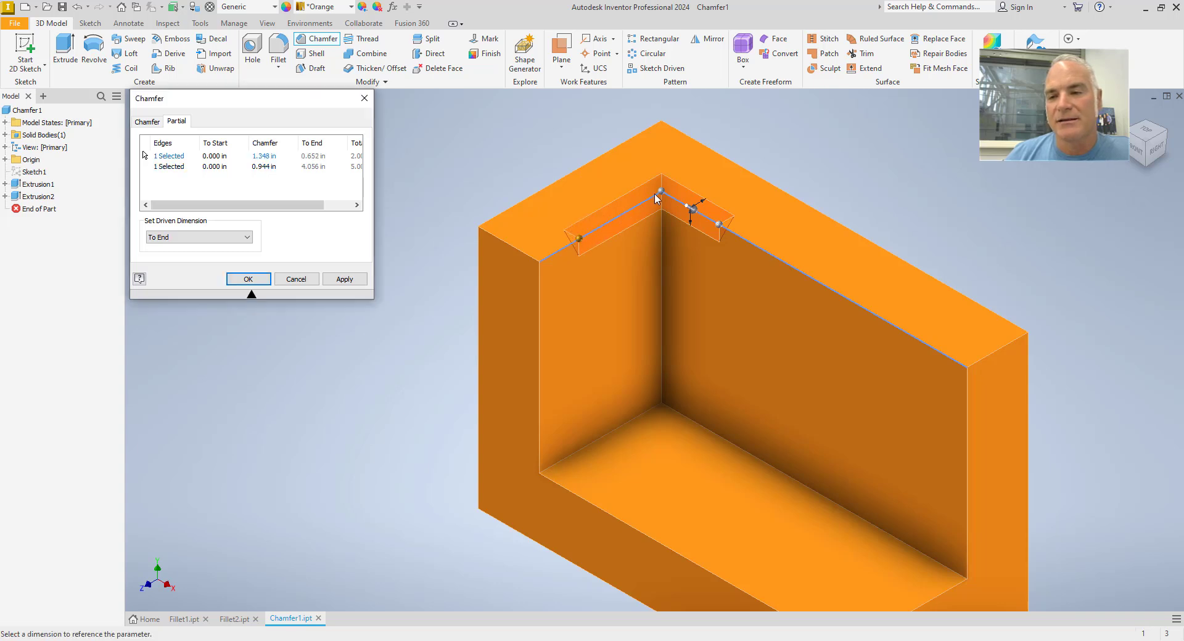
pyautogui.click(661, 194)
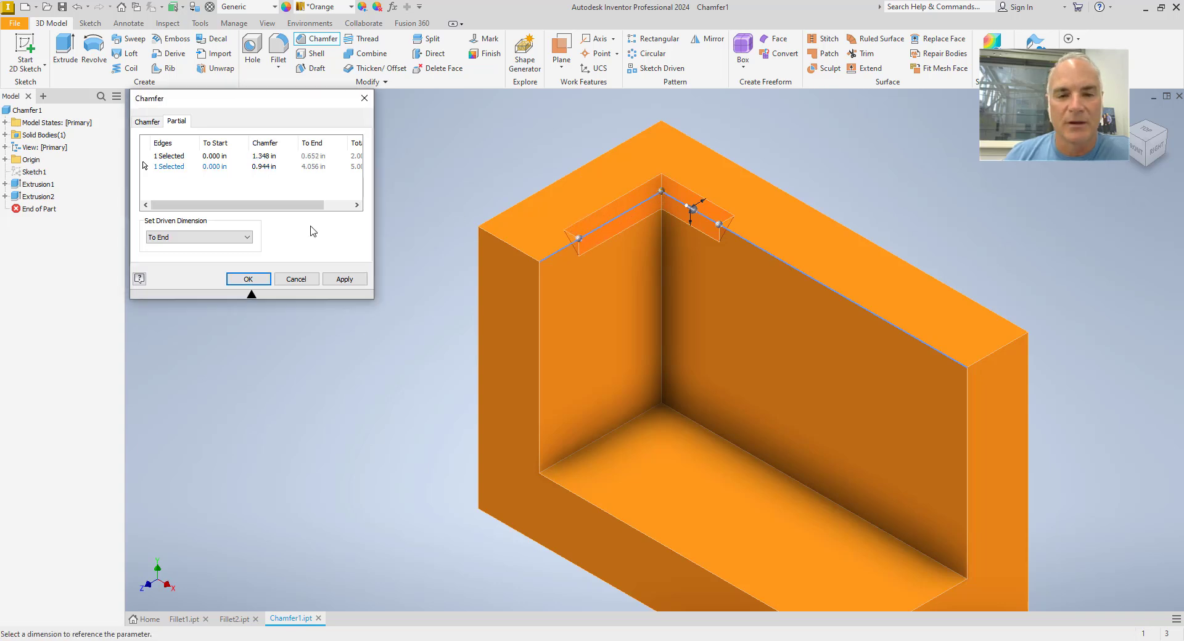
# Set the driven dimension to To Start and begin the chamfers about 0.47 in (short edge) and 0.41 in (long edge) from the inner corner.
pyautogui.click(234, 237)
pyautogui.click(185, 255)
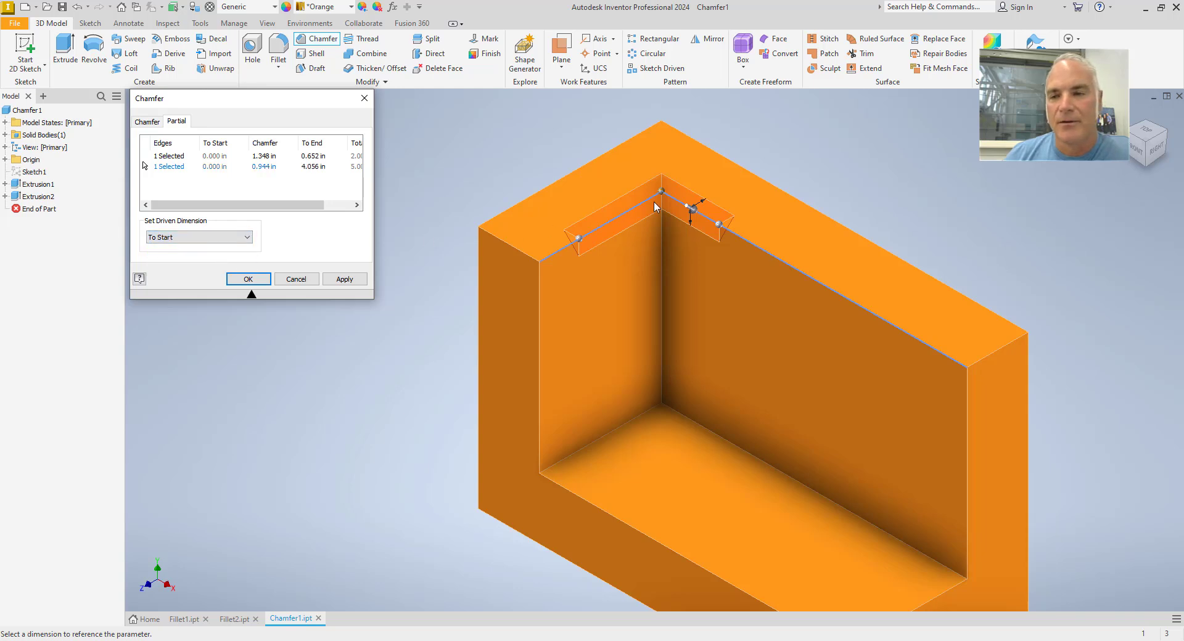
pyautogui.moveTo(663, 196); pyautogui.dragTo(641, 213)
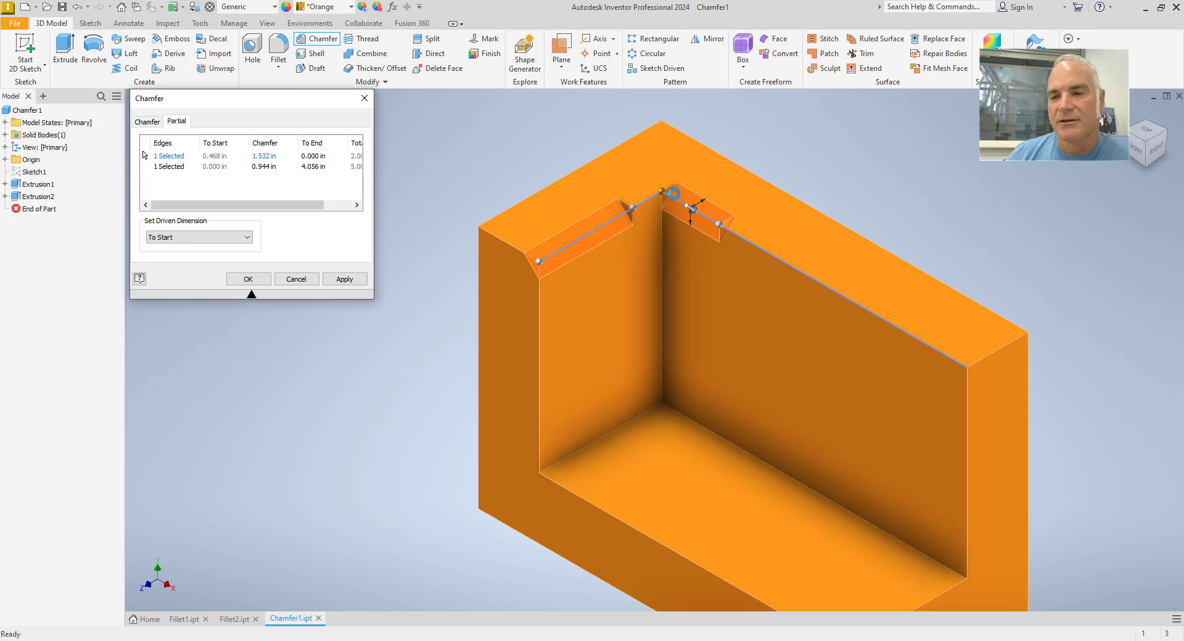
pyautogui.moveTo(664, 194); pyautogui.dragTo(687, 208)
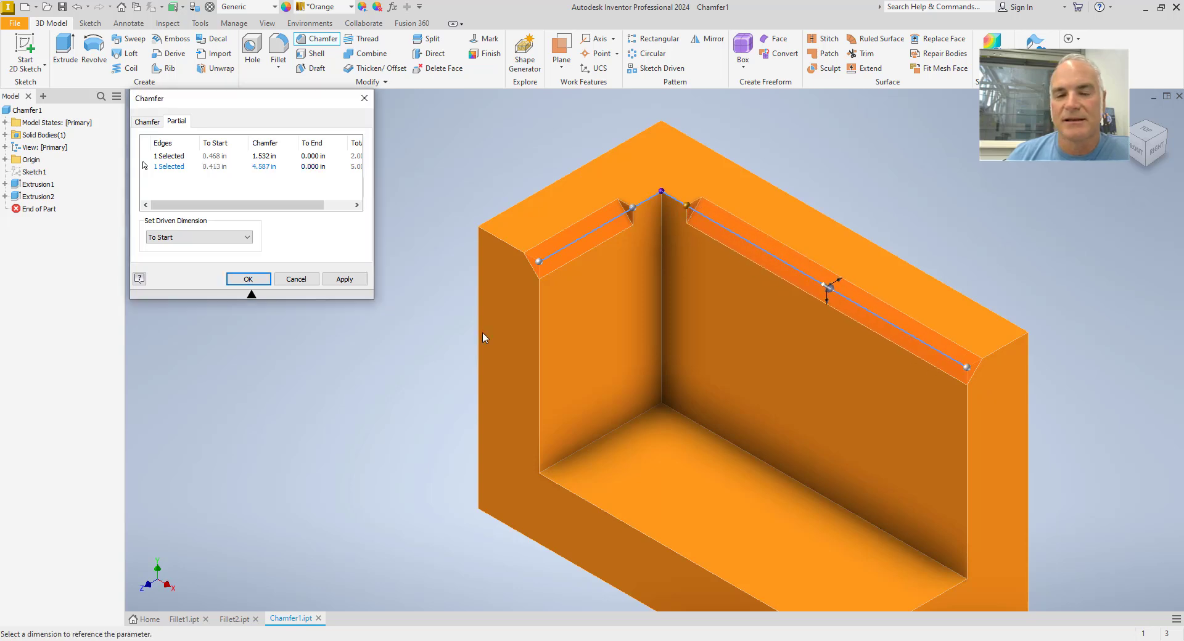
# Set the partial chamfer lengths to 1.5 in on the short edge and 5 in on the long edge, and create the chamfer.
pyautogui.click(223, 157)
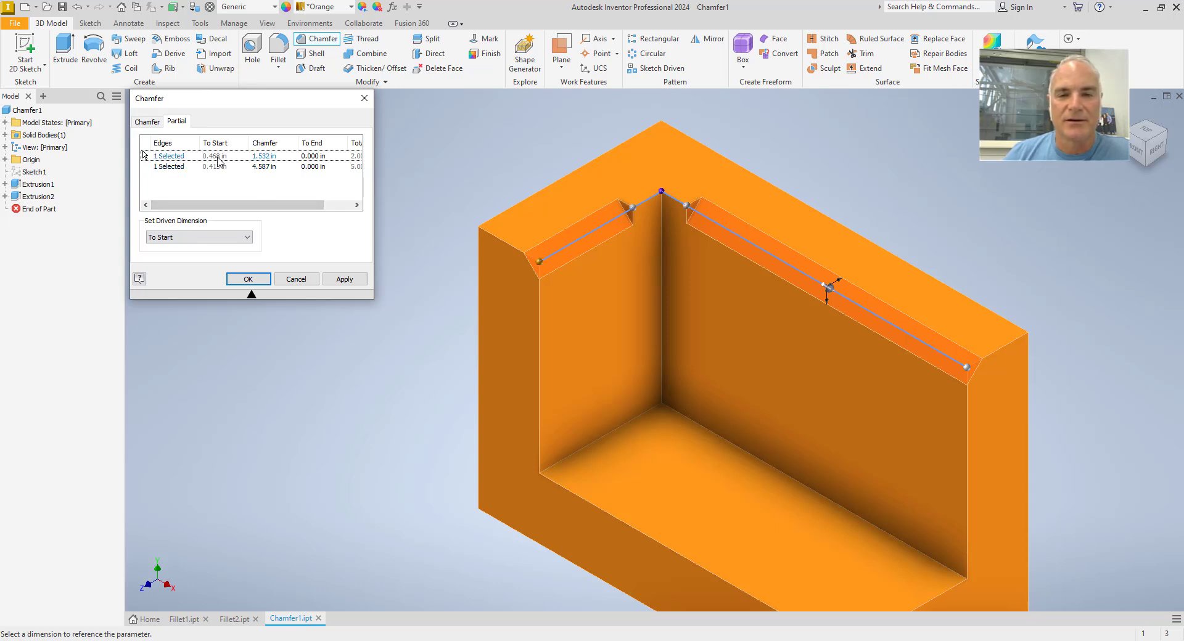
pyautogui.moveTo(310, 204); pyautogui.dragTo(338, 205)
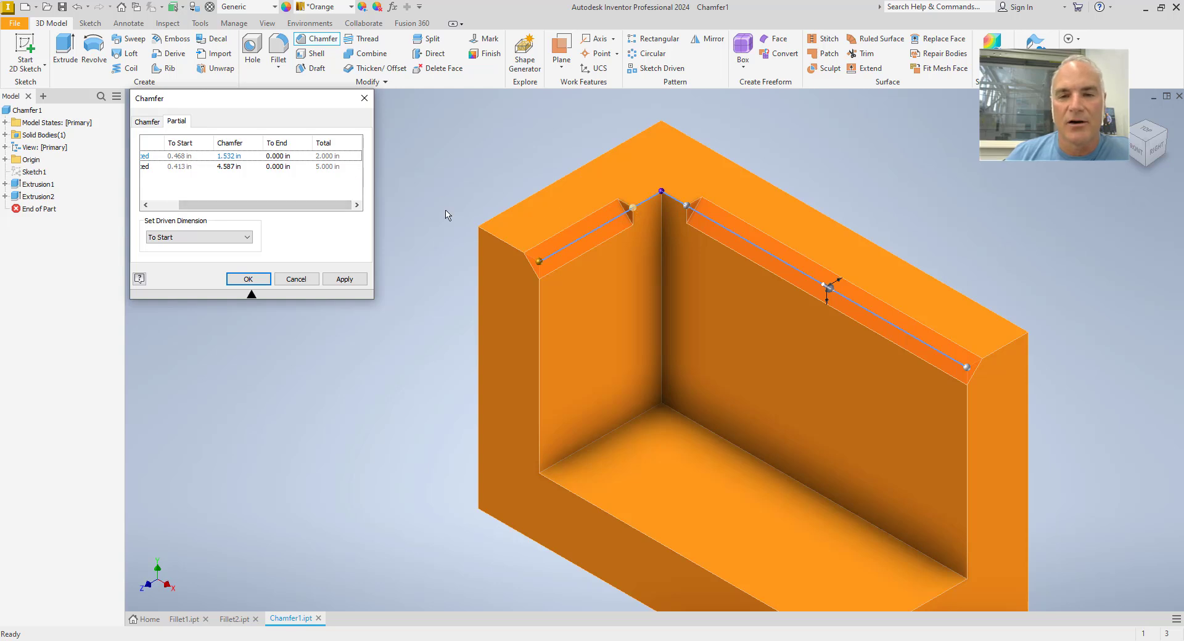
pyautogui.click(182, 167)
pyautogui.click(227, 170)
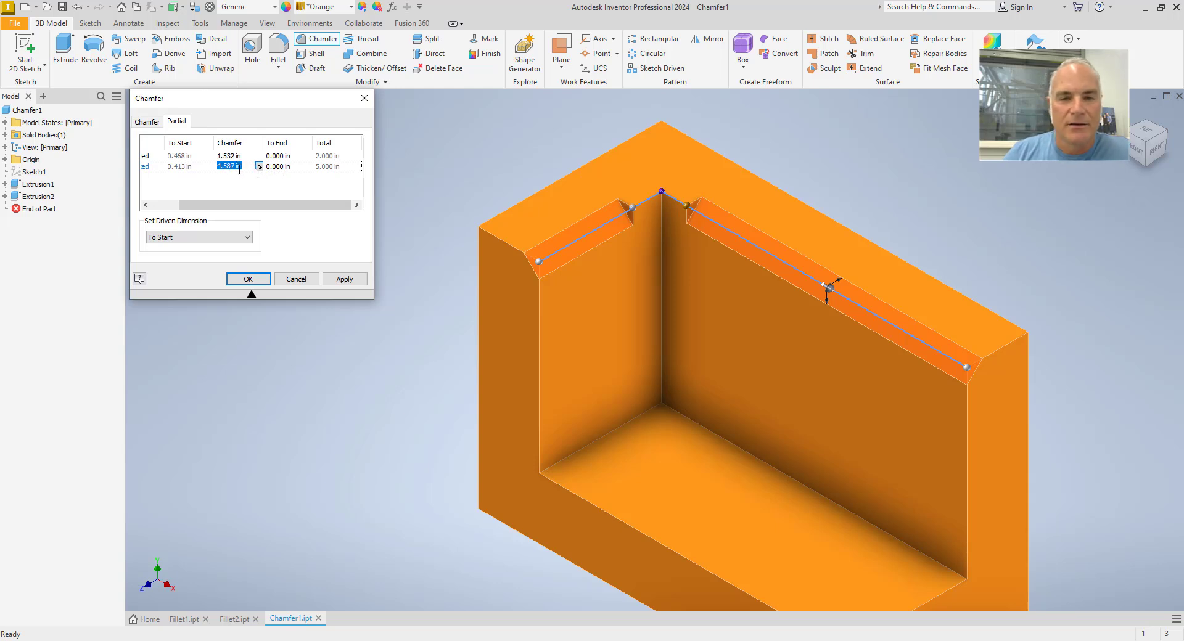
pyautogui.click(229, 156)
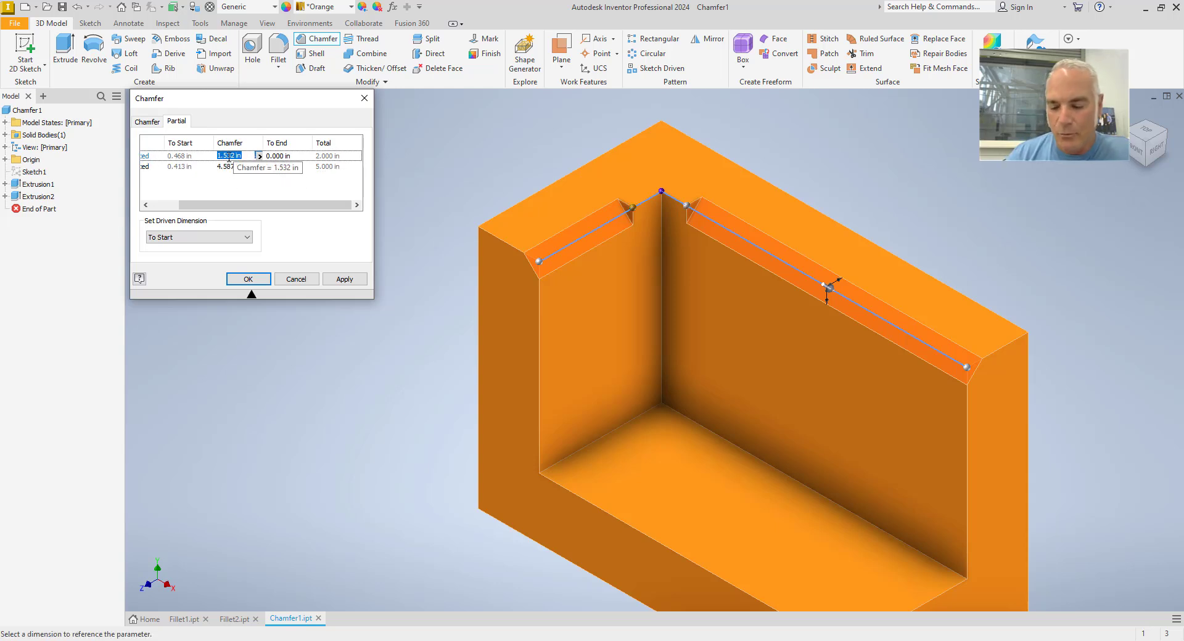
pyautogui.write('1.5')
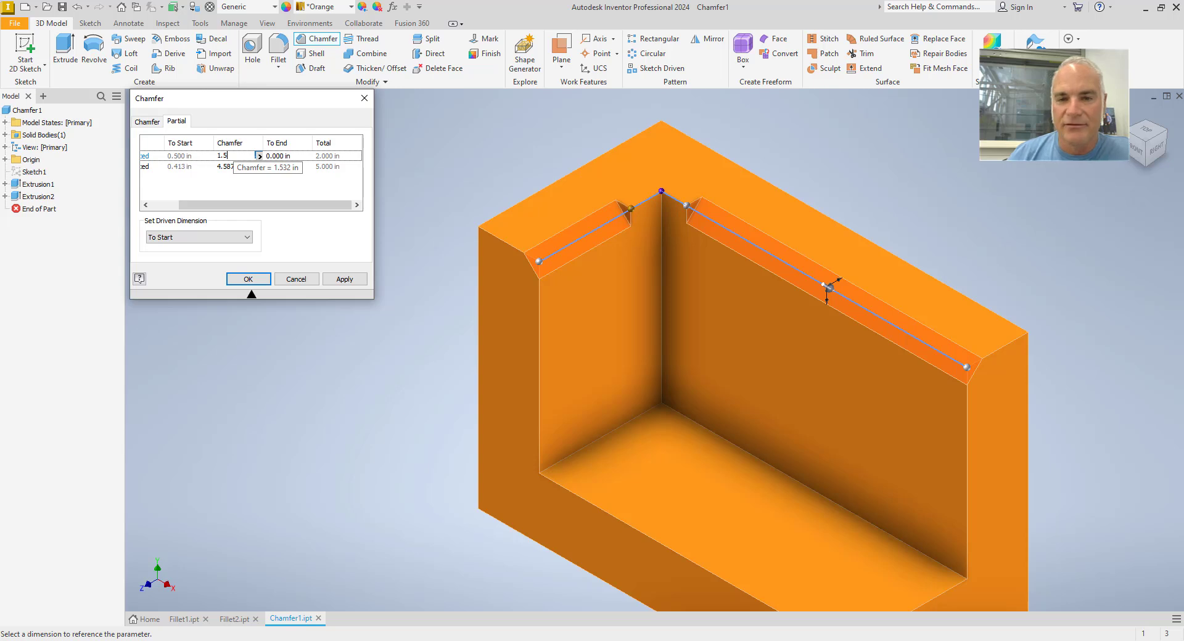
pyautogui.click(228, 168)
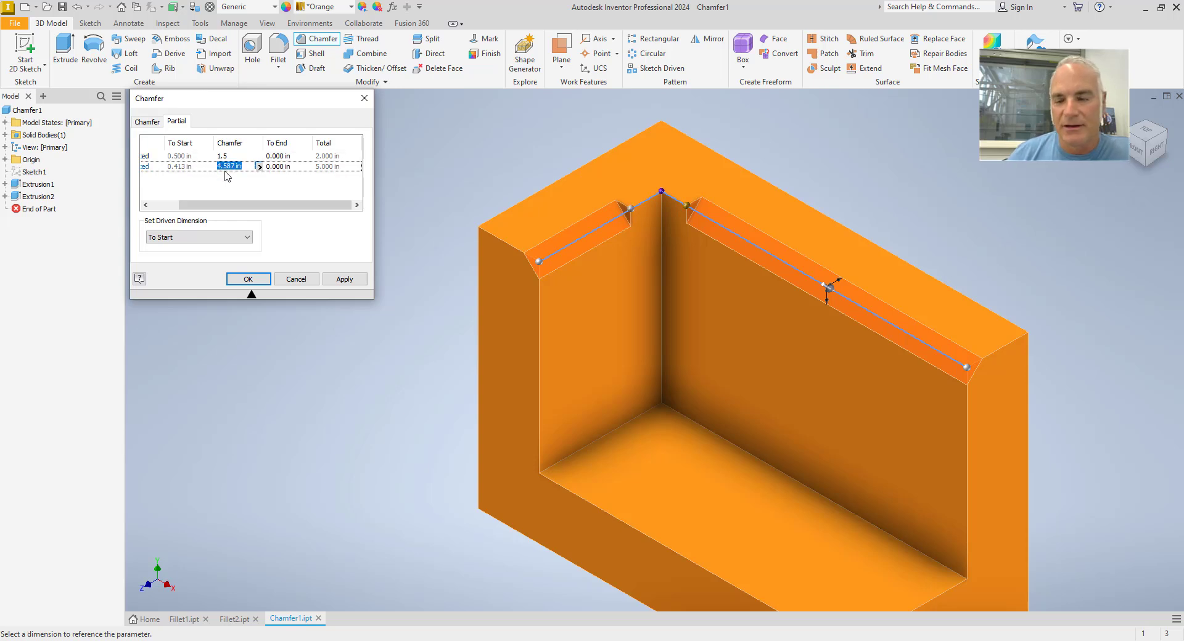
pyautogui.write('5')
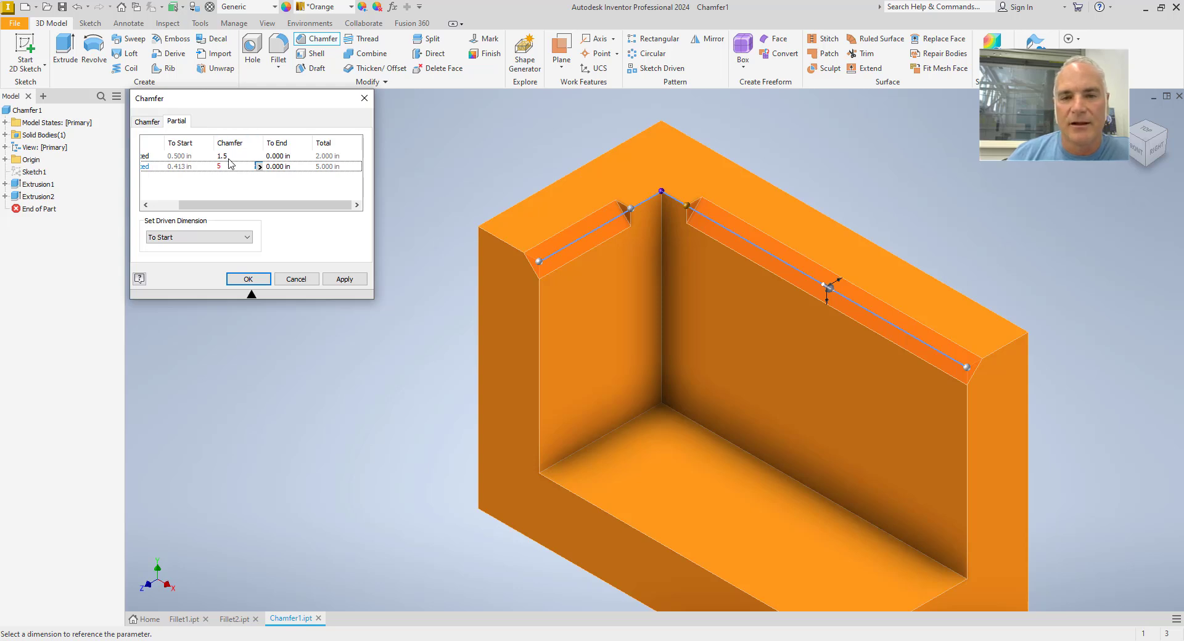
pyautogui.click(248, 278)
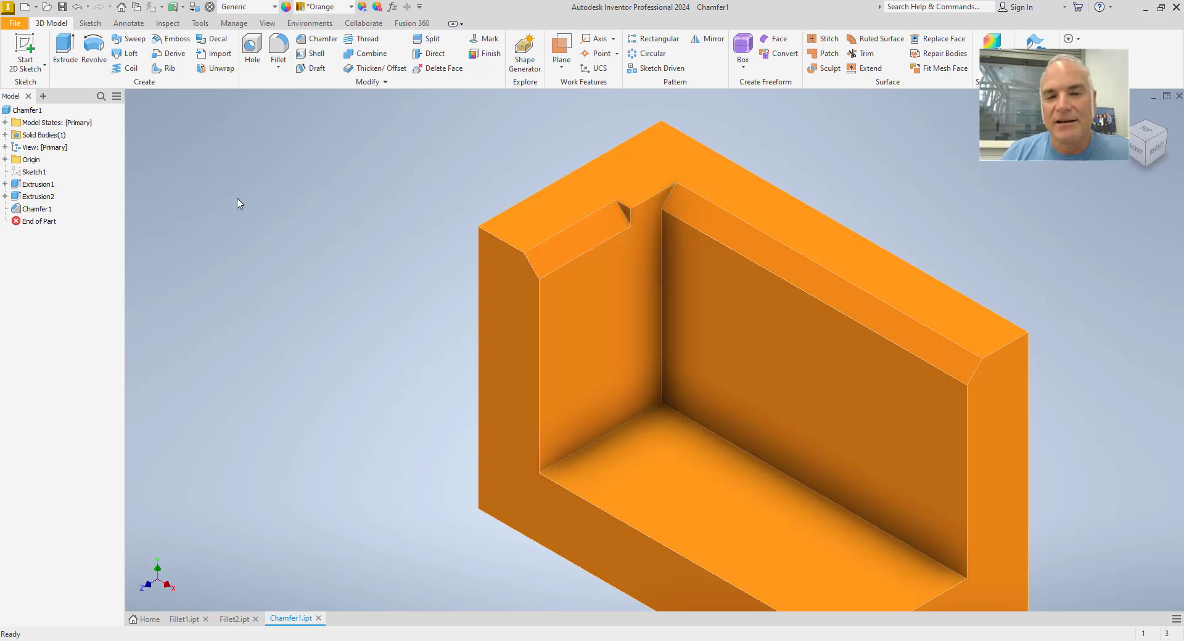
# Edit the chamfer feature to set its partial length on the recess's long upper edge to 4 in.
pyautogui.click(46, 210)
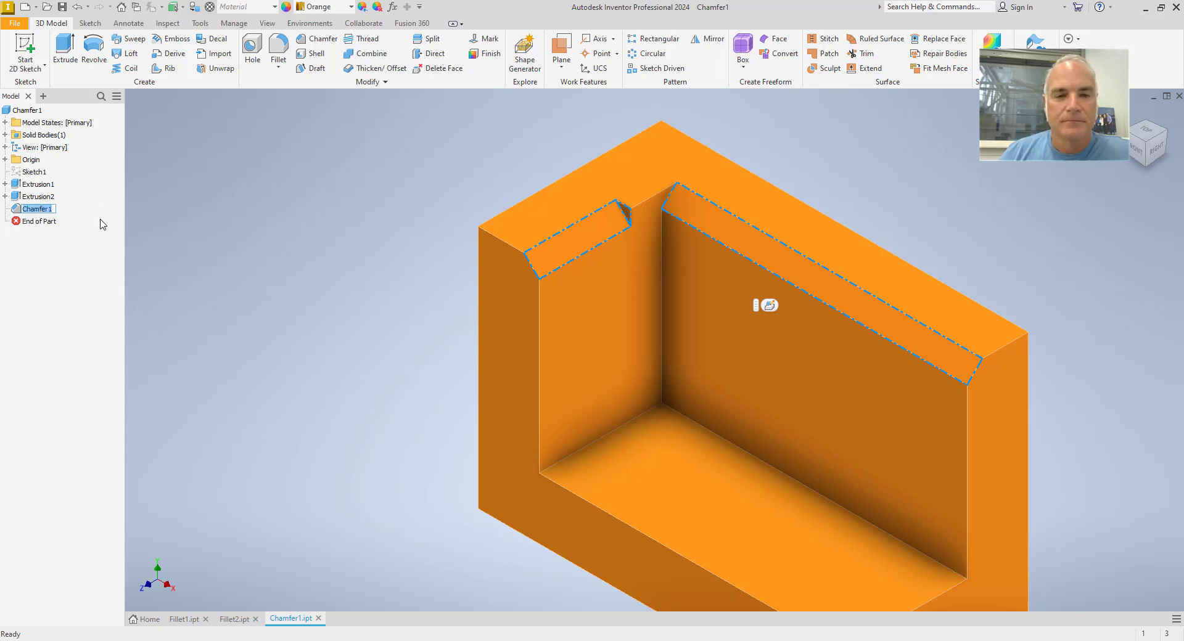
pyautogui.doubleClick(19, 209)
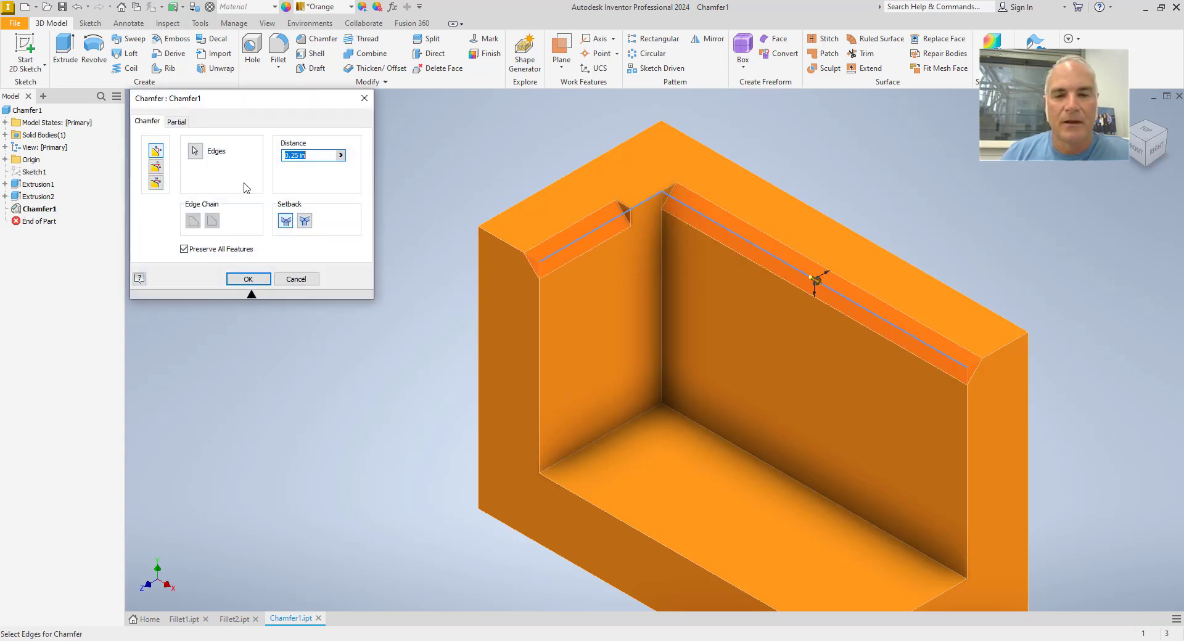
pyautogui.click(181, 123)
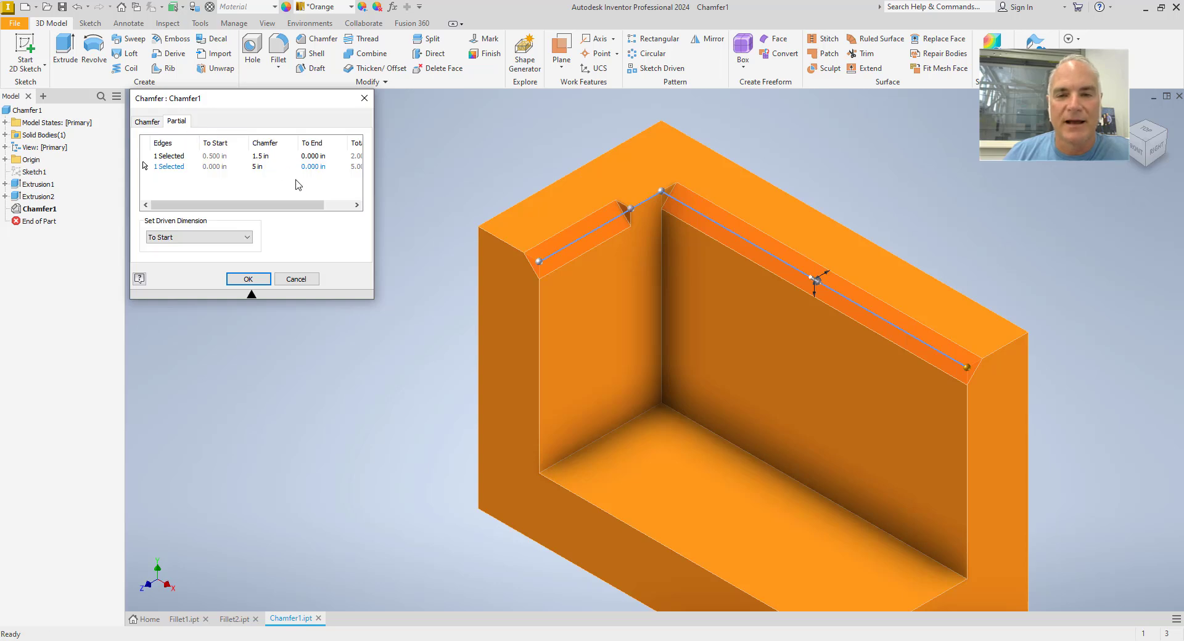
pyautogui.hscroll(3, 280, 207)
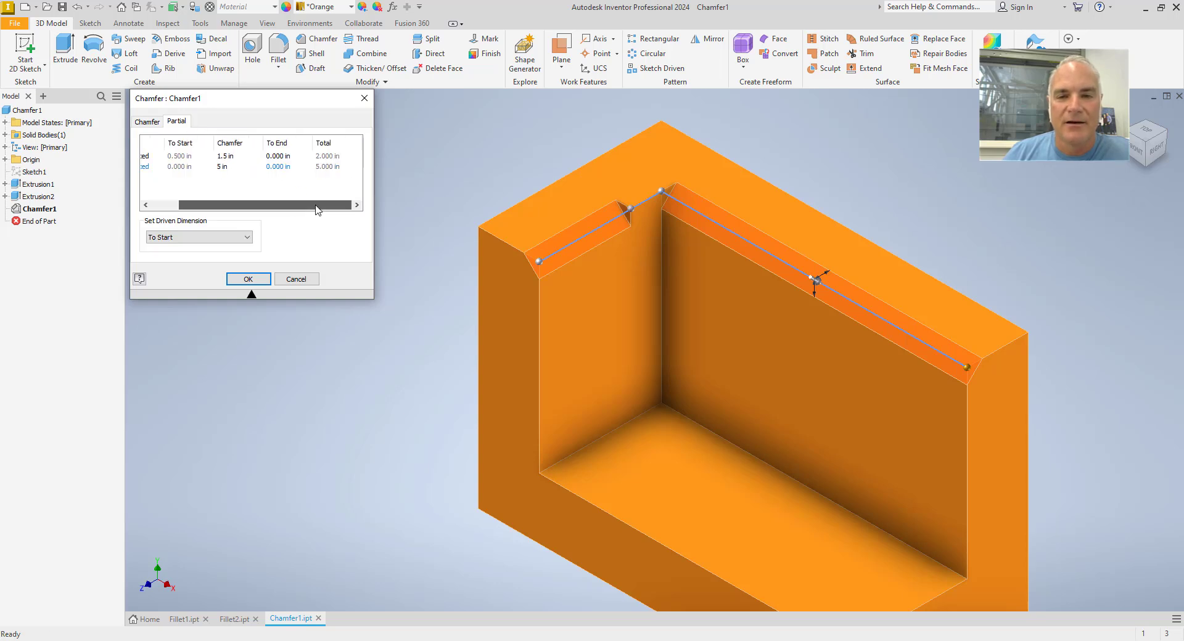
pyautogui.click(225, 165)
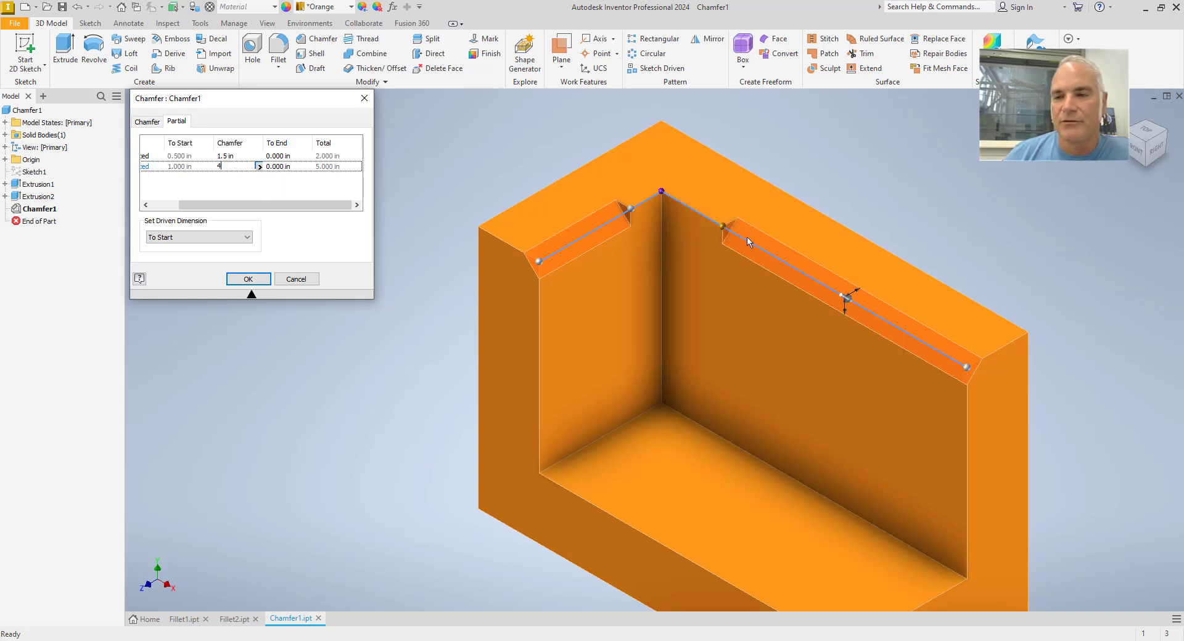
pyautogui.click(248, 278)
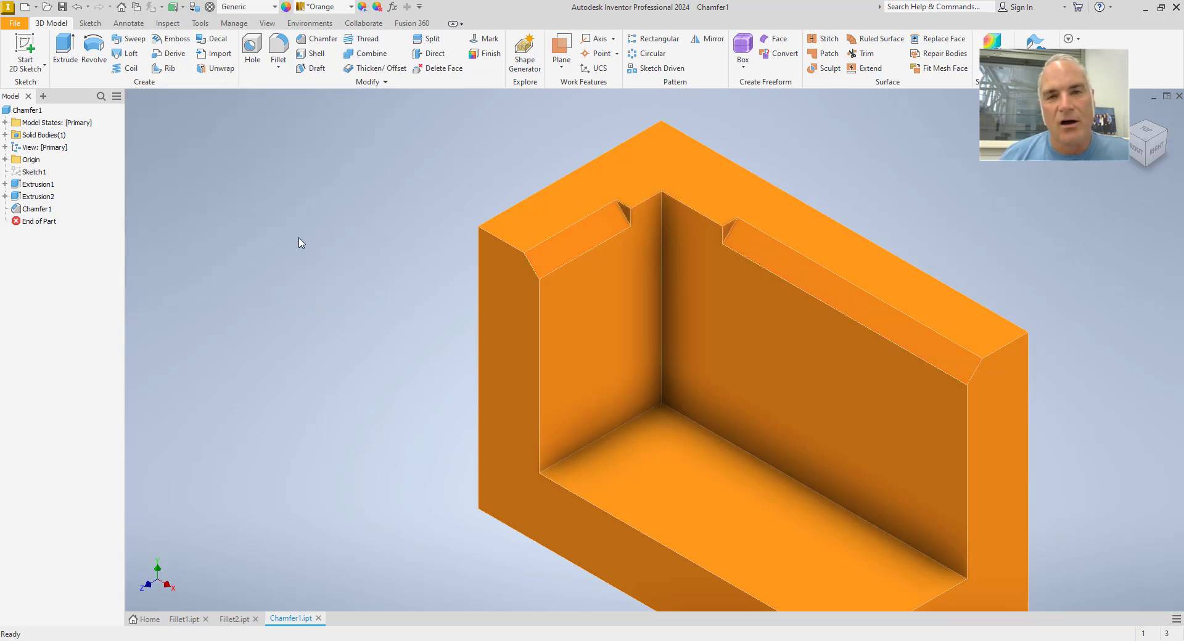